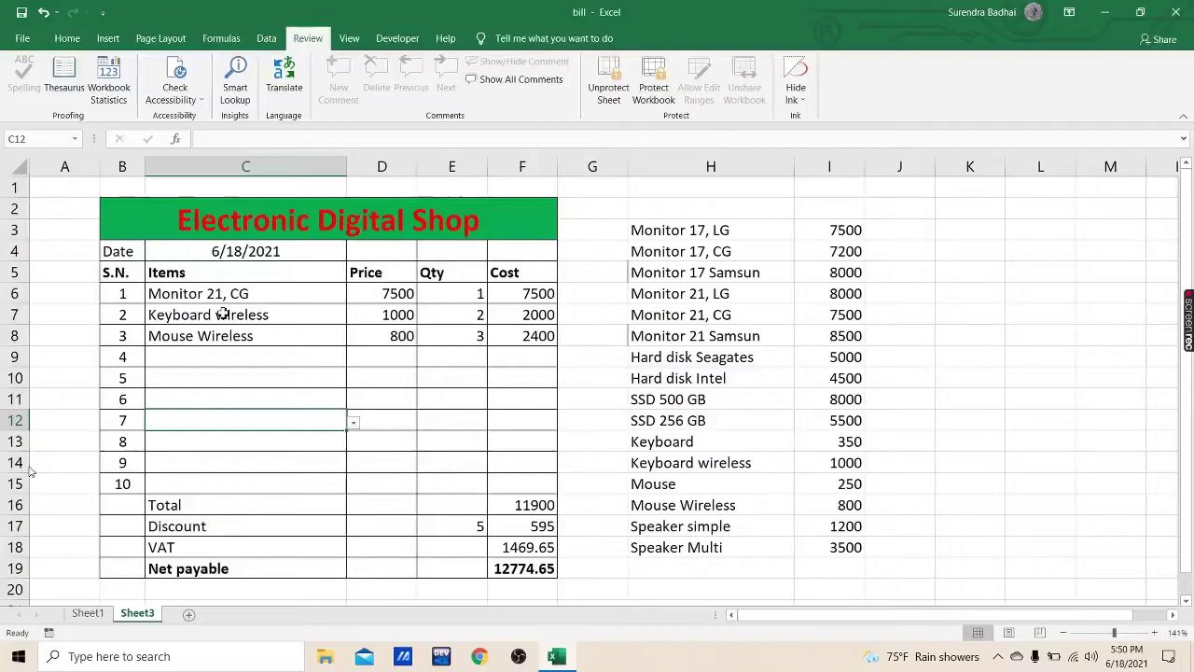
Replace the Sheet3 bill items with Monitor 21 Samsun at quantity 2.
left_click(86, 659)
type("2")
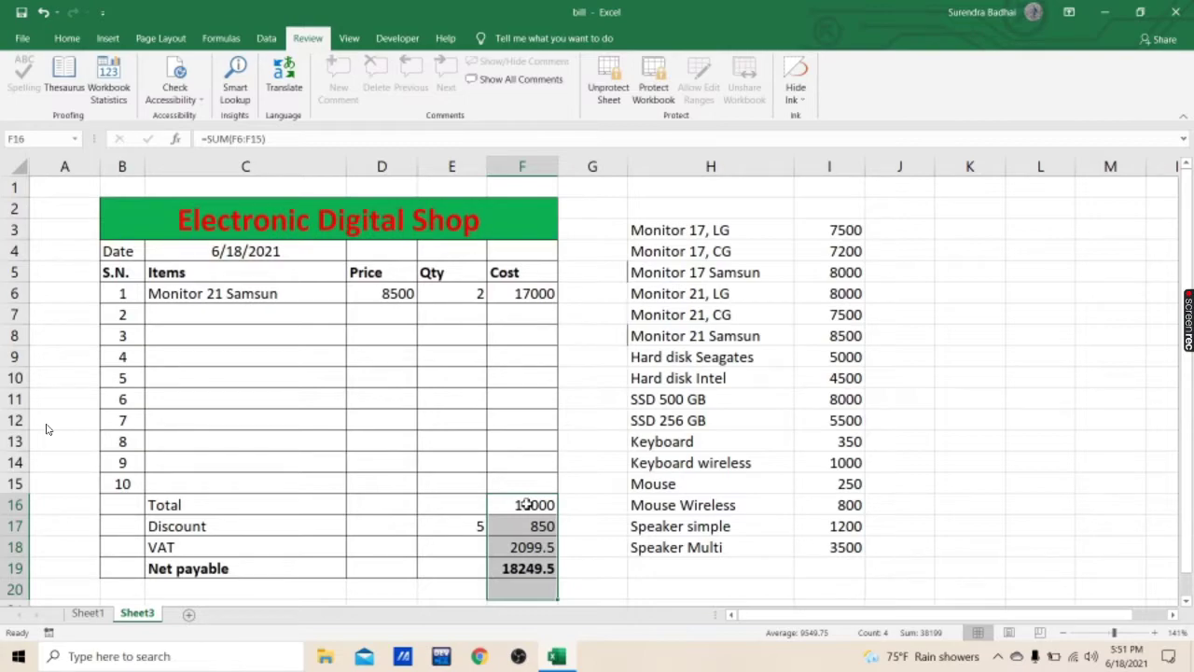
right_click(527, 509)
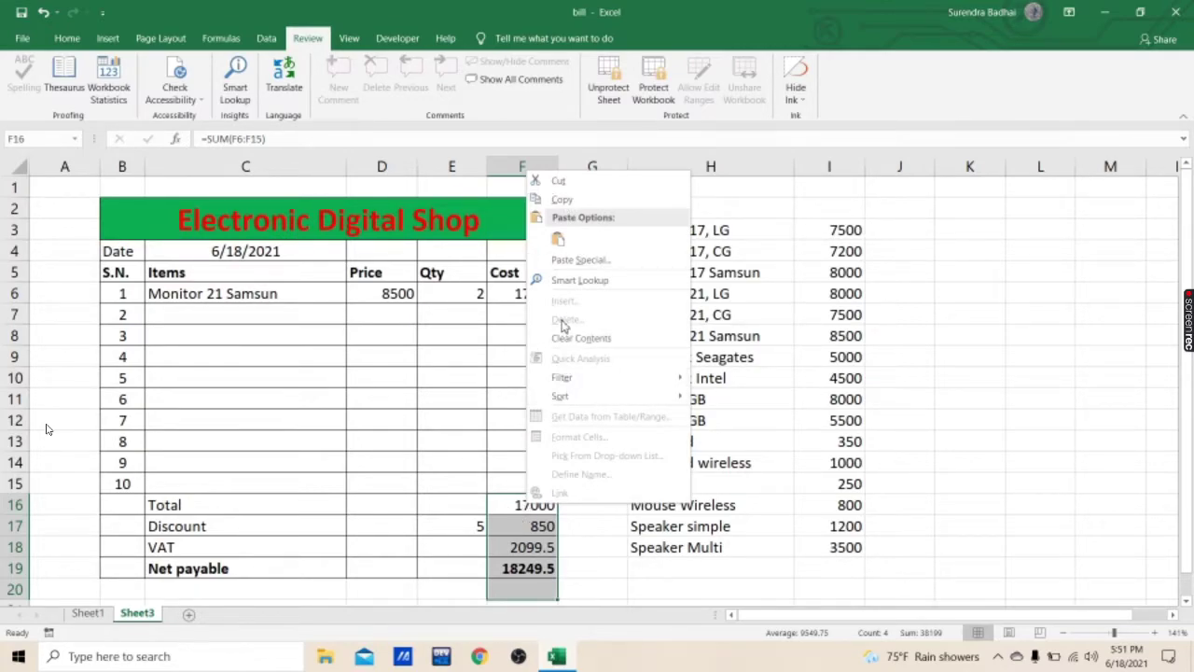
left_click(465, 510)
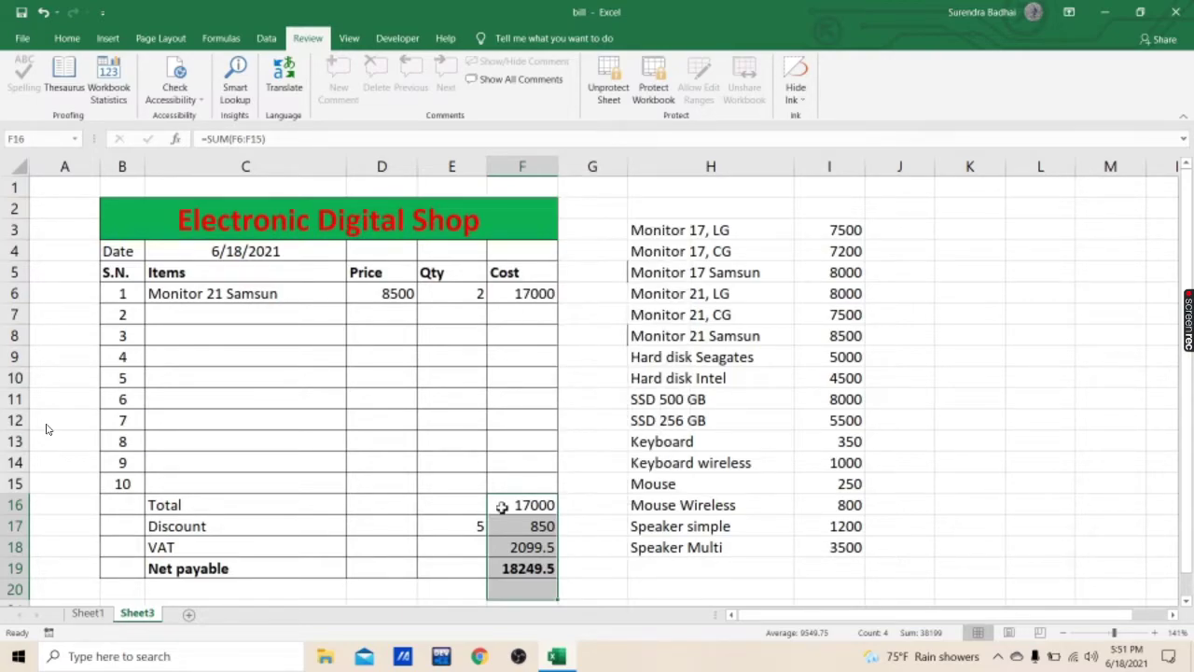
left_click(502, 507)
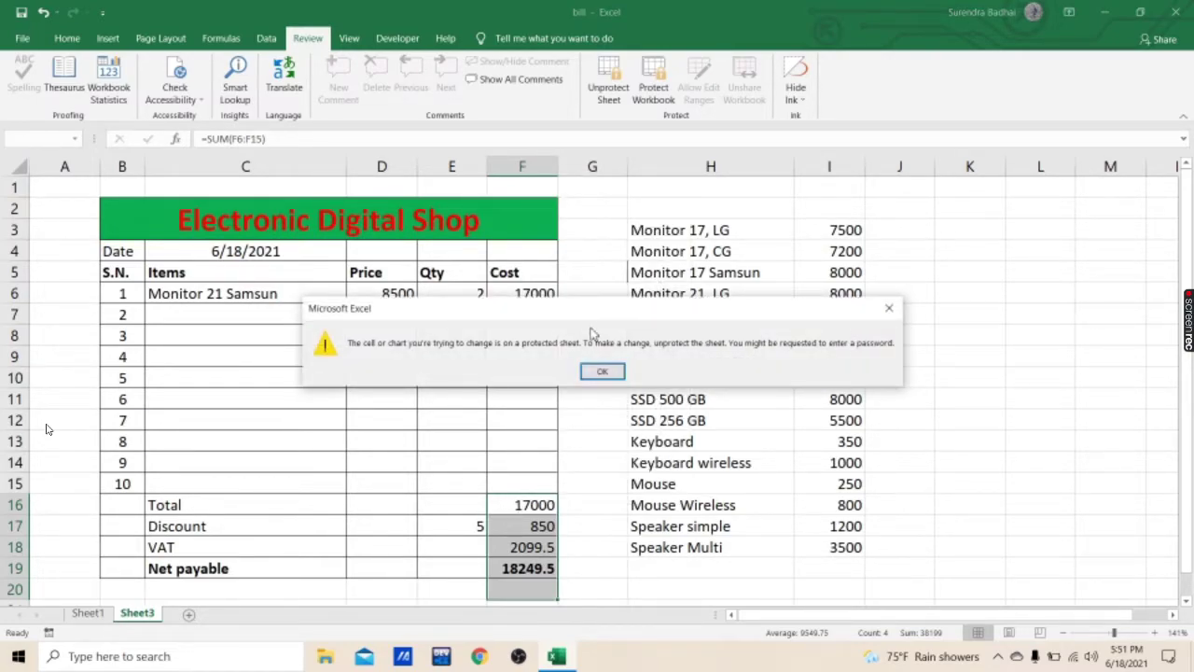
left_click(603, 373)
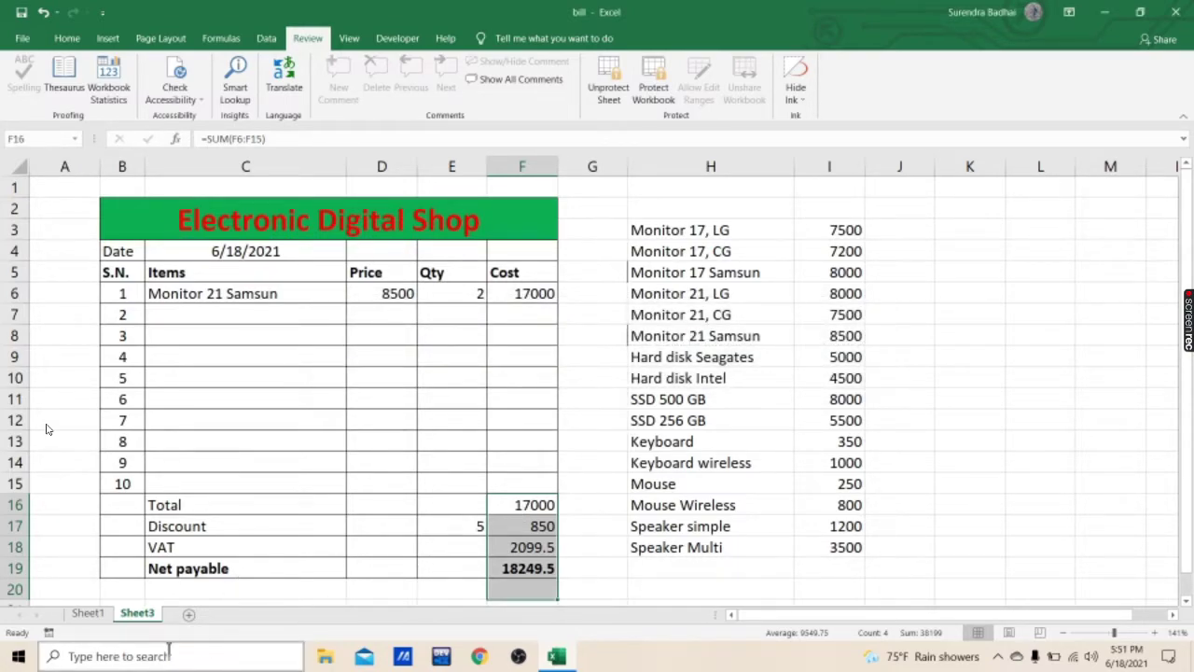
left_click(189, 613)
Add a new blank worksheet, Sheet2.
left_click(89, 191)
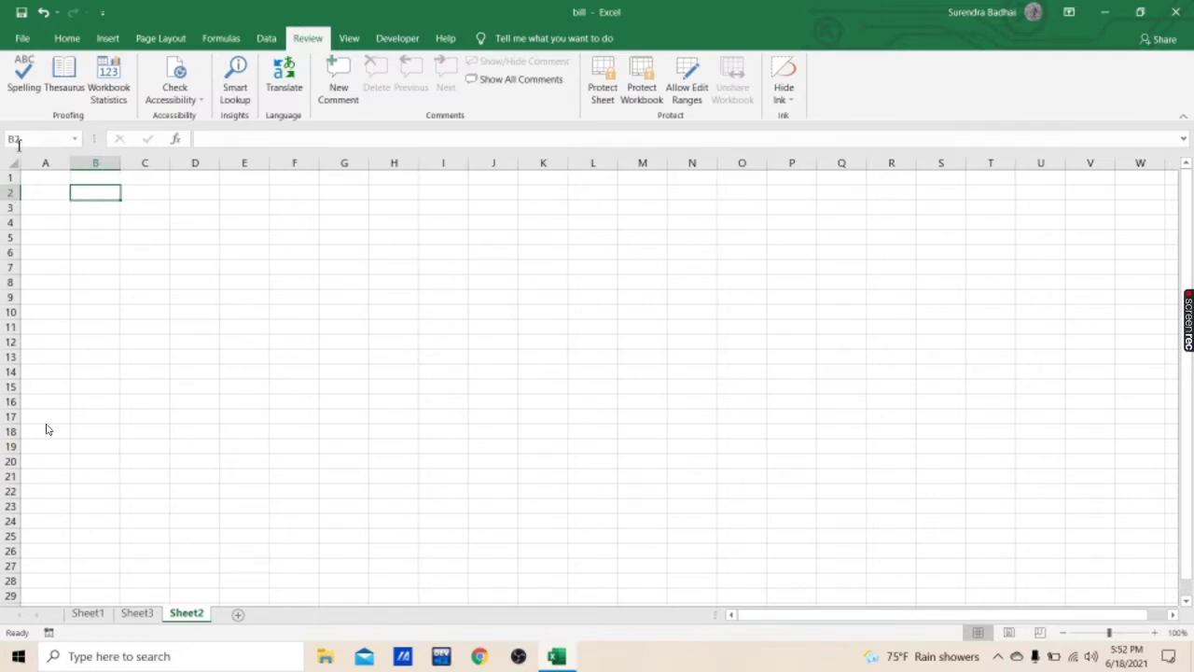
key("Right")
key("Down")
key("Down")
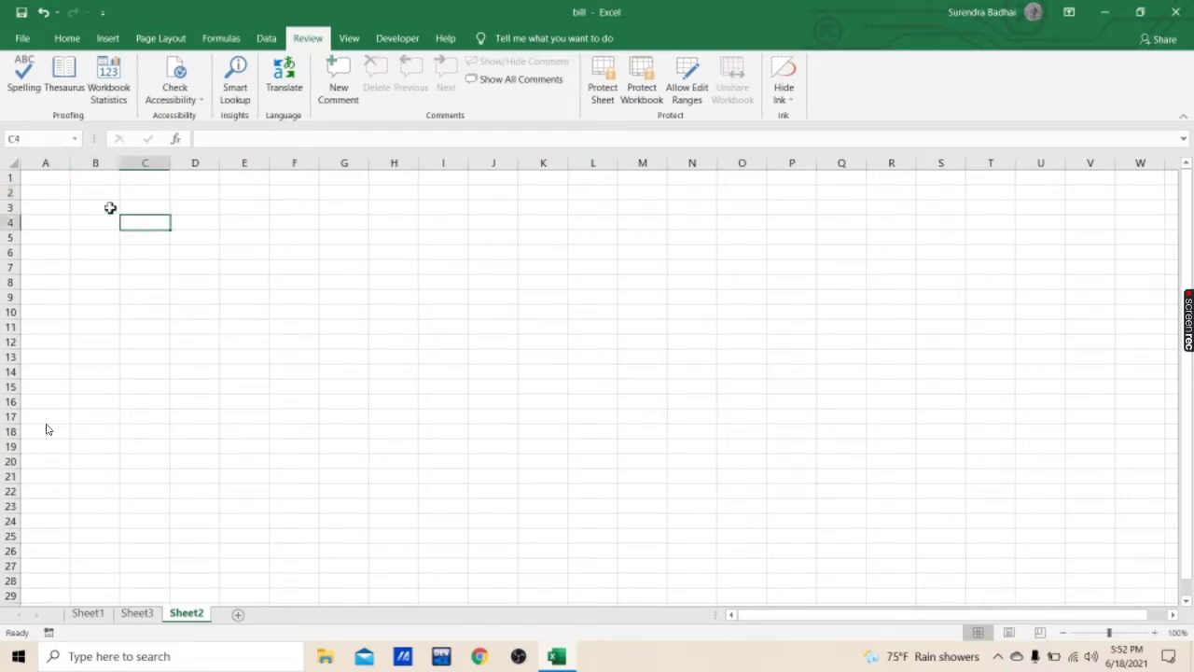
Apply All Borders to the range B2:F20.
left_click(96, 191)
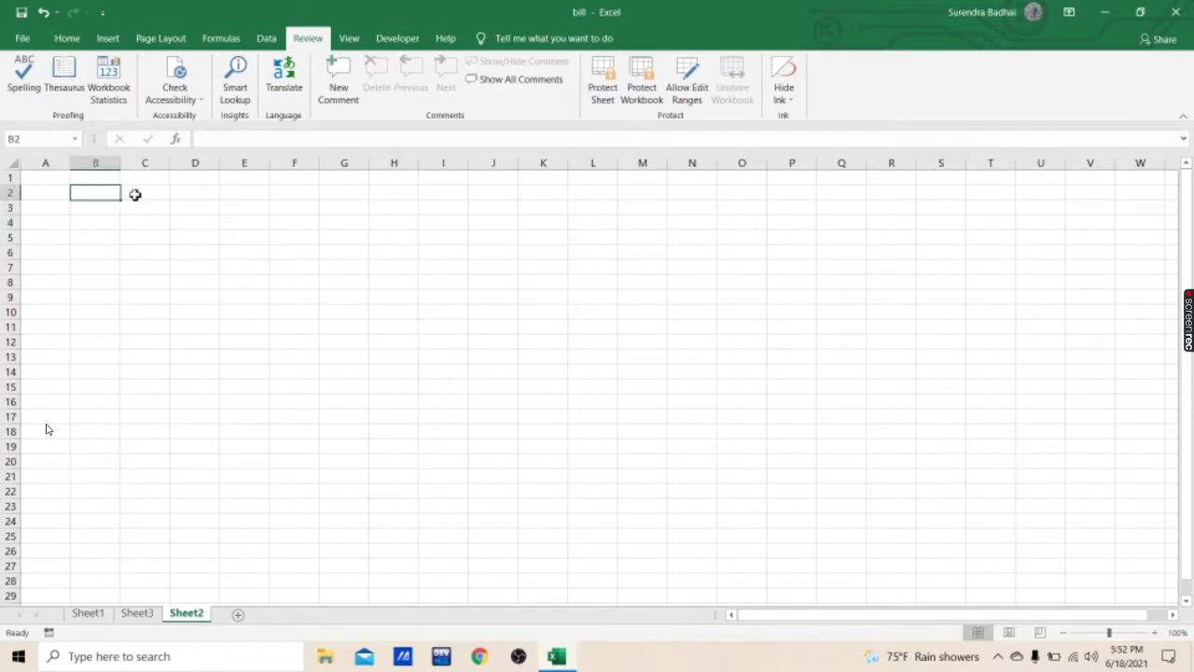
left_click_drag(96, 196, 277, 199)
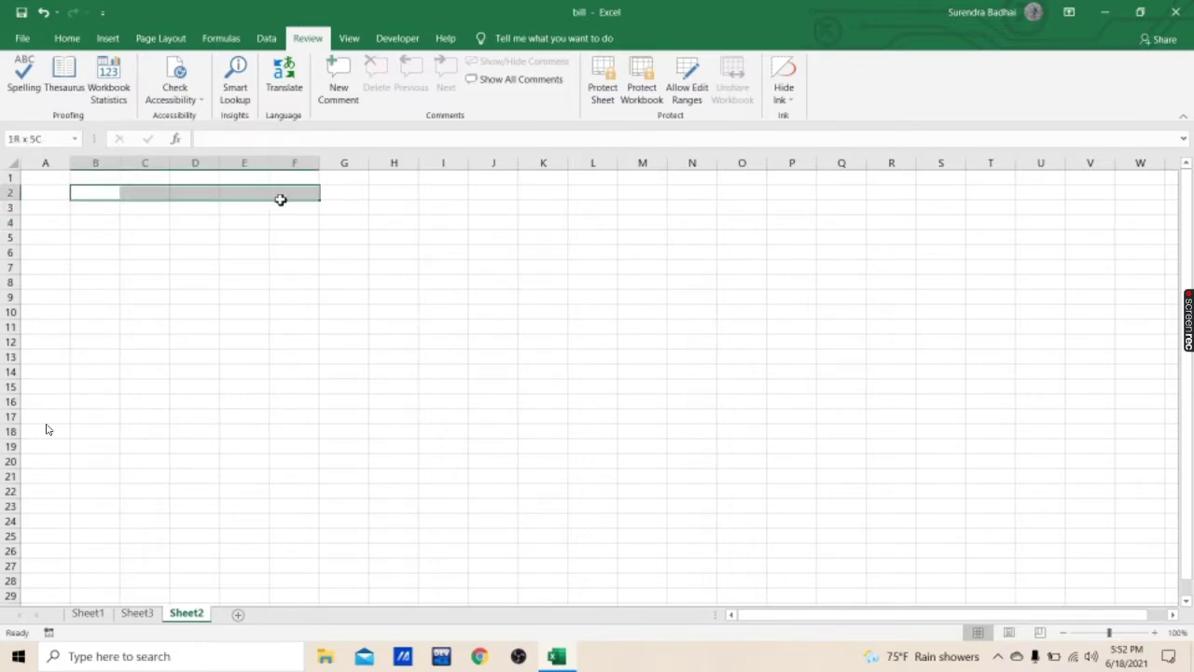
left_click_drag(280, 198, 291, 463)
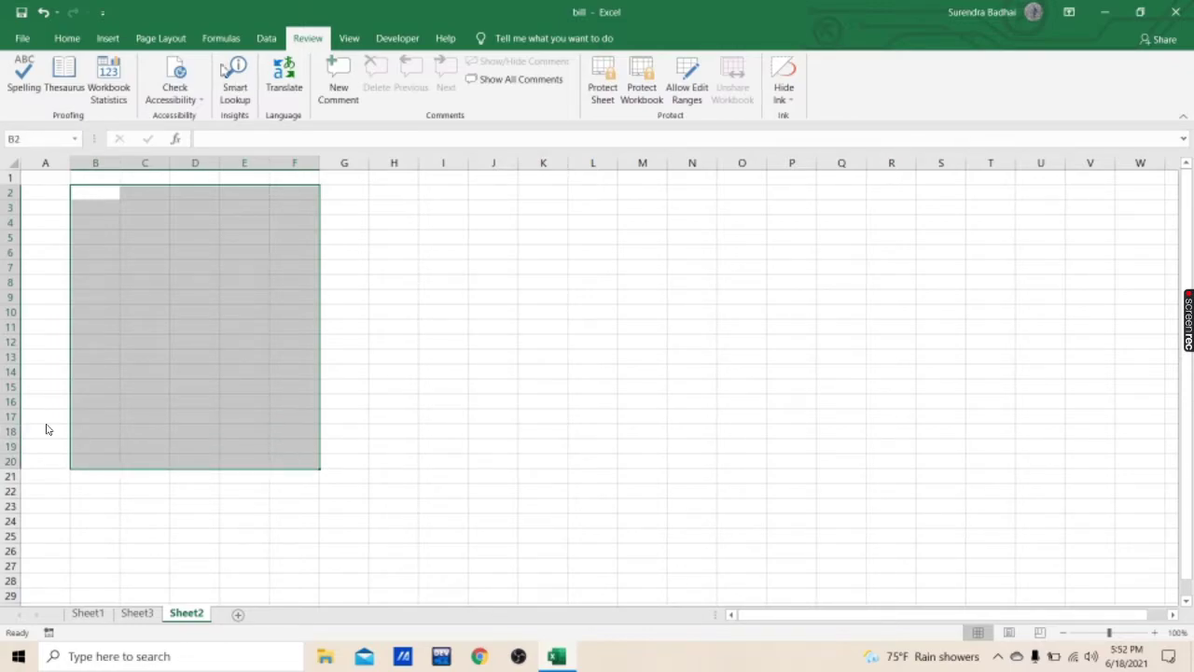
left_click(66, 42)
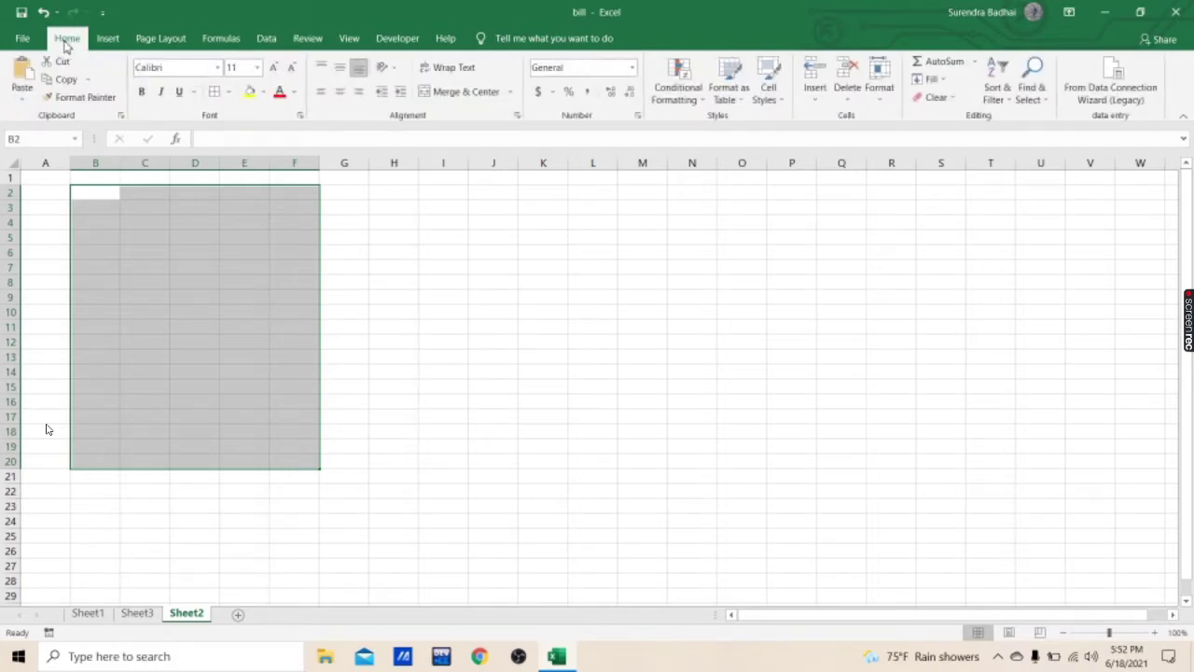
left_click(227, 93)
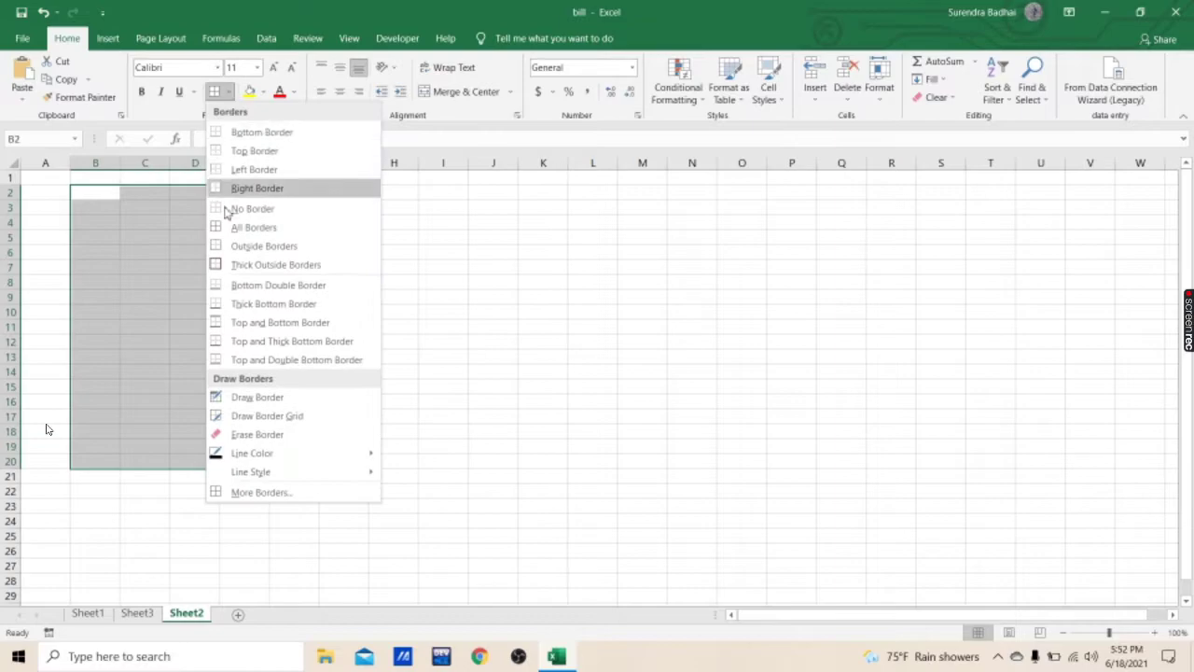
left_click(236, 227)
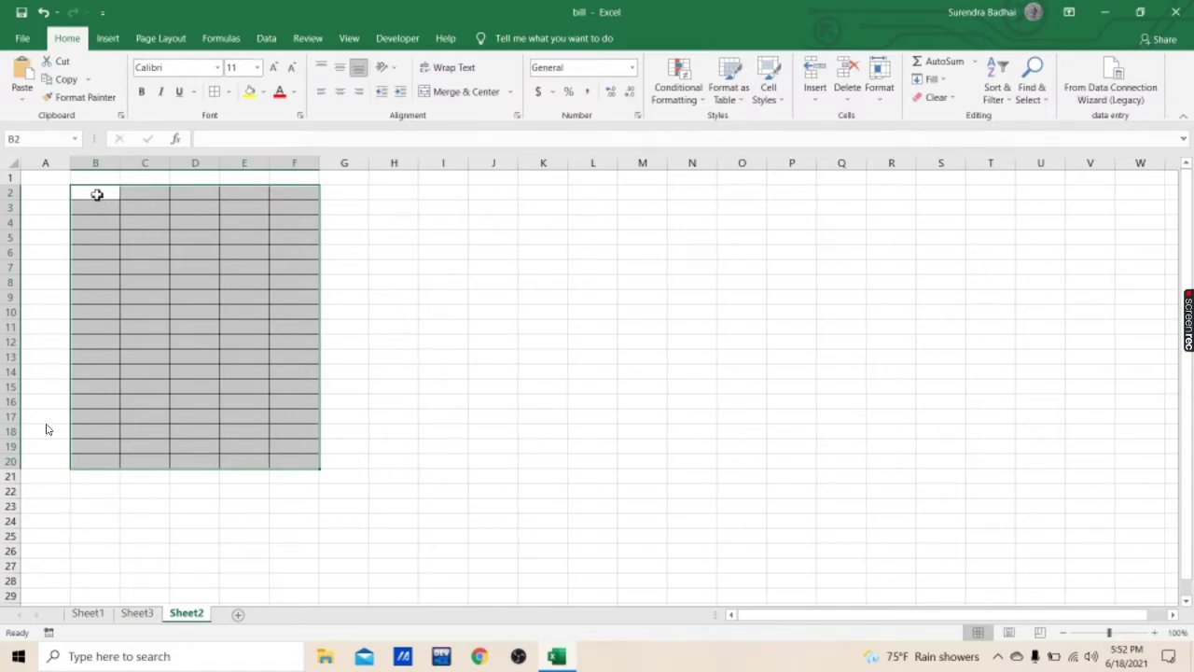
left_click_drag(96, 192, 277, 203)
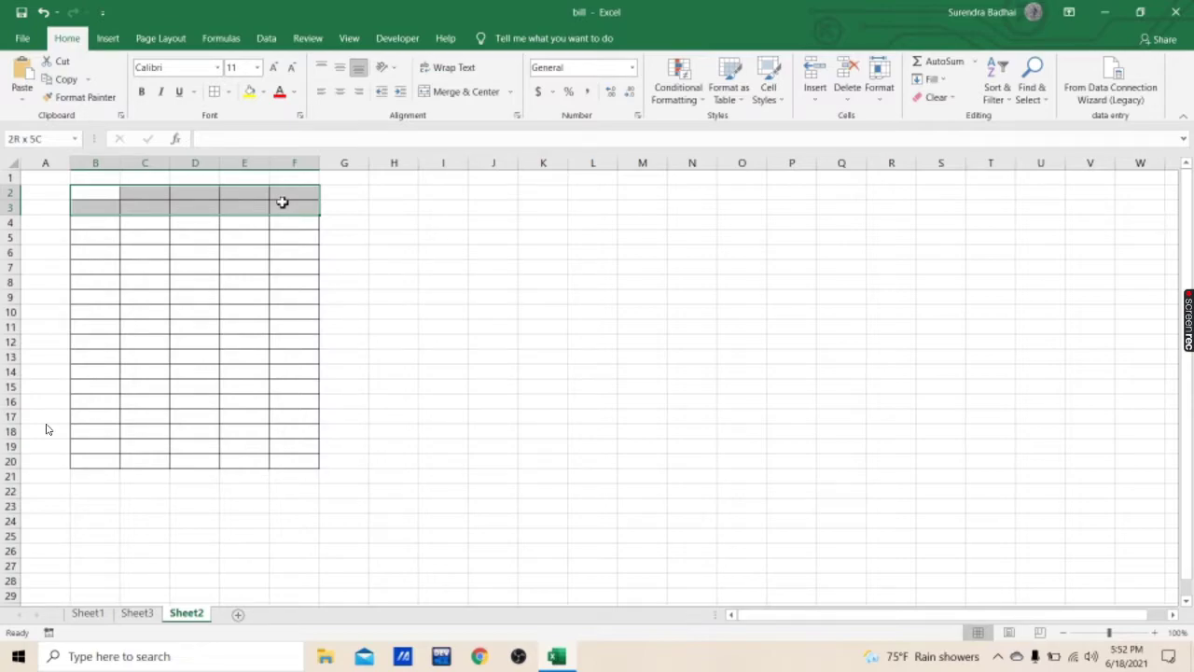
Merge B2:F3 and enter the title 'Electronic Digital Shop'.
left_click_drag(281, 202, 302, 207)
left_click(454, 93)
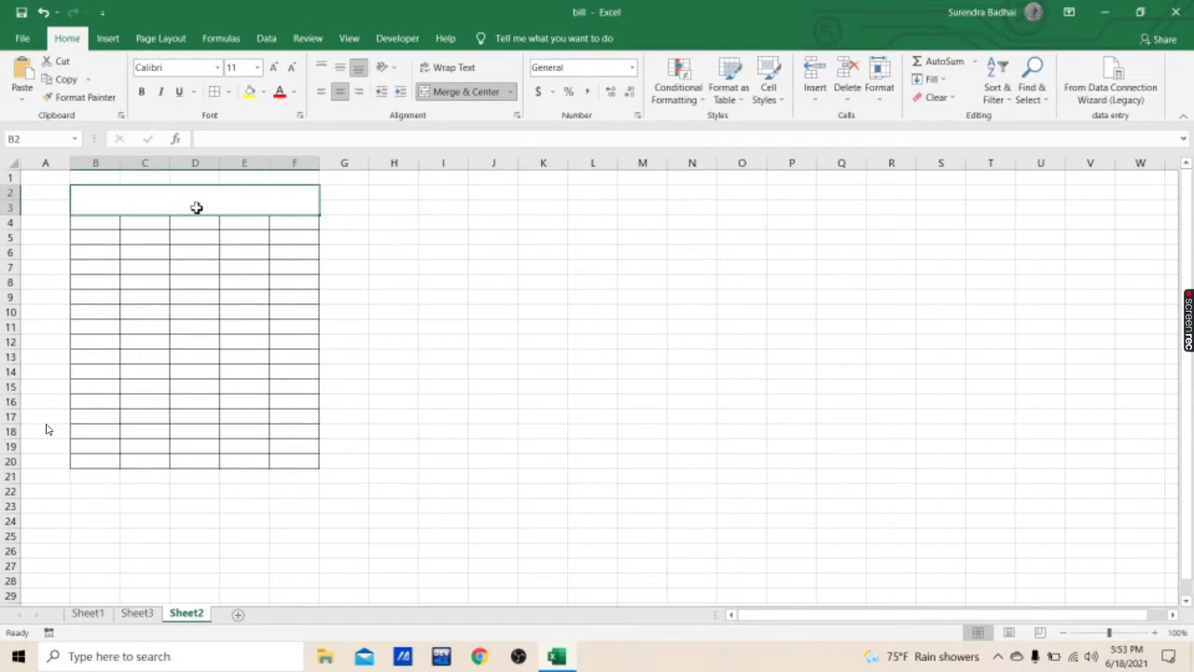
type("Electronic Digital Shop")
Format the title as 22-point bold purple text on light blue fill.
left_click(258, 68)
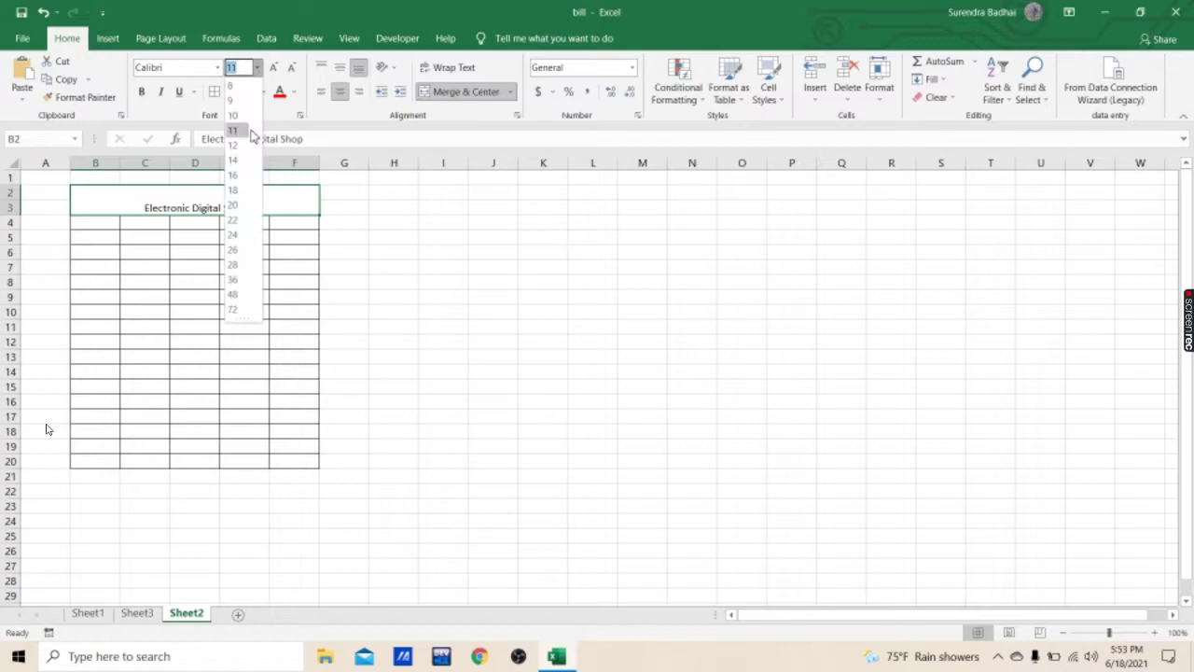
left_click(233, 220)
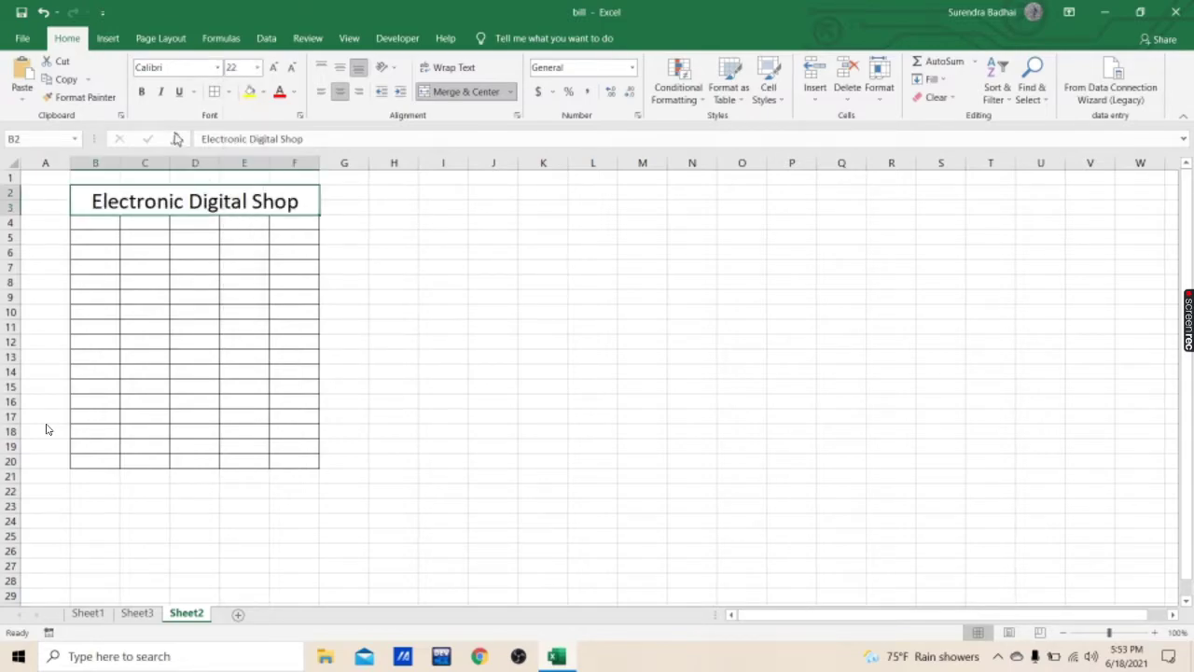
left_click(142, 92)
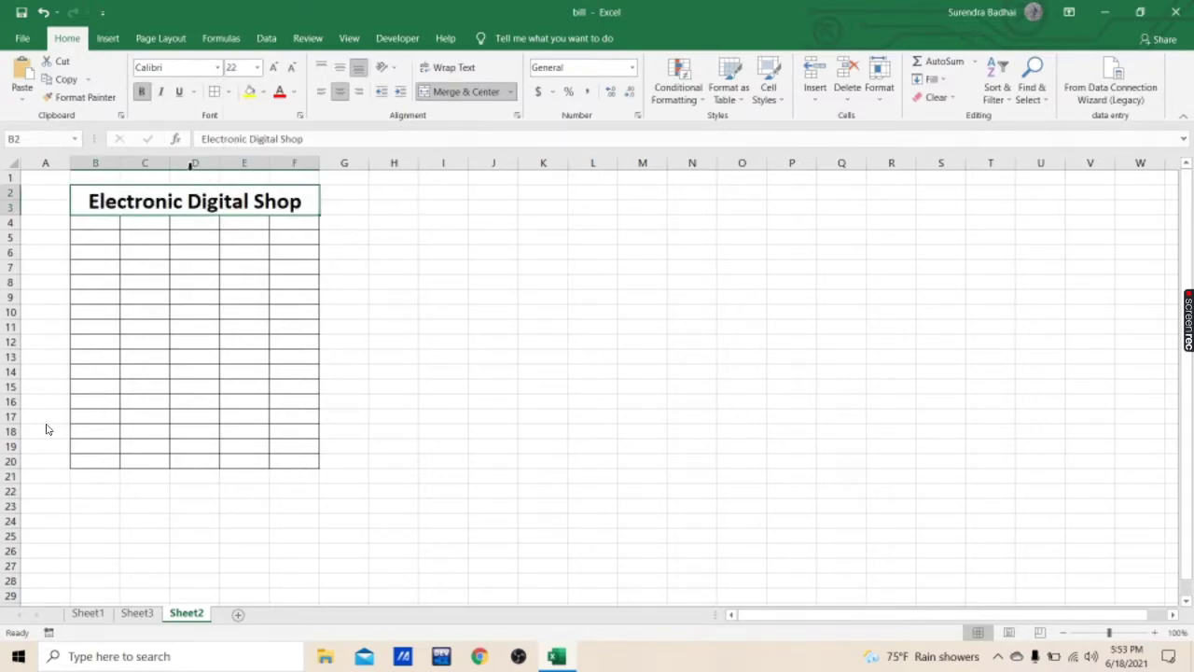
left_click(293, 91)
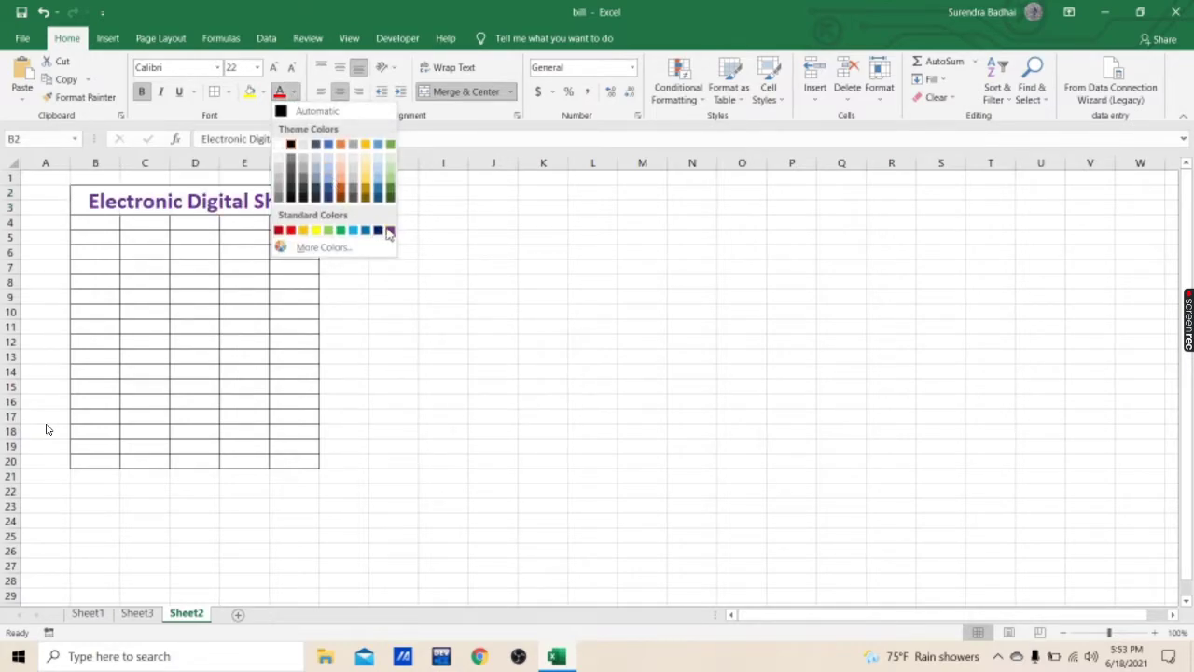
left_click(390, 231)
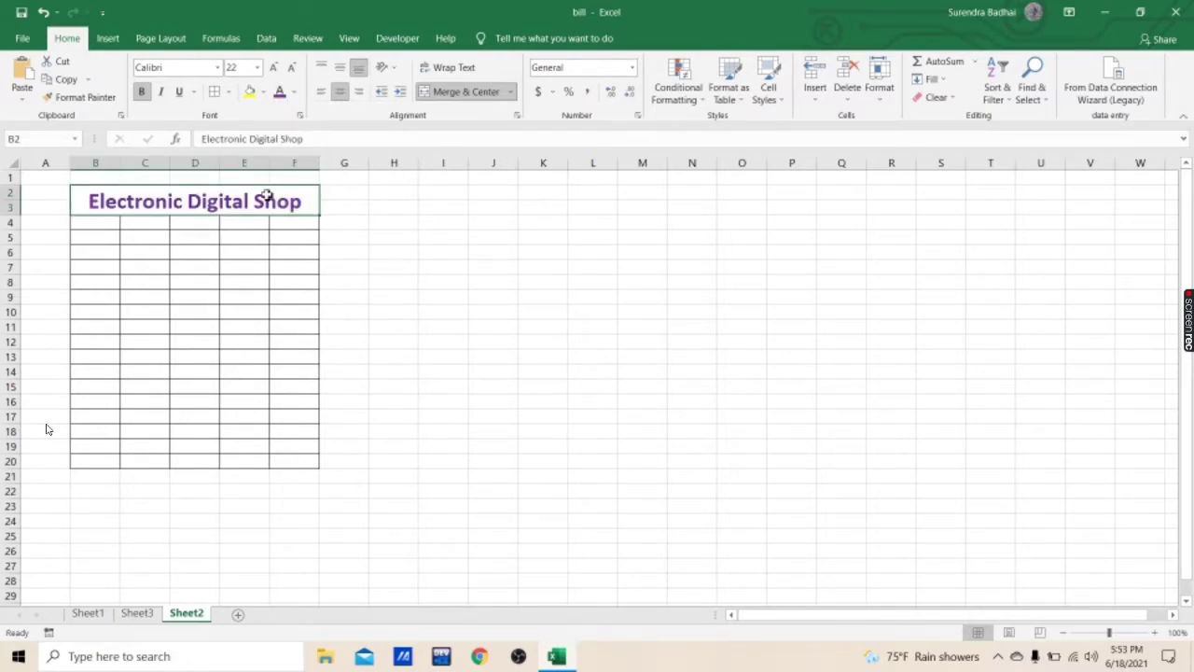
left_click(264, 92)
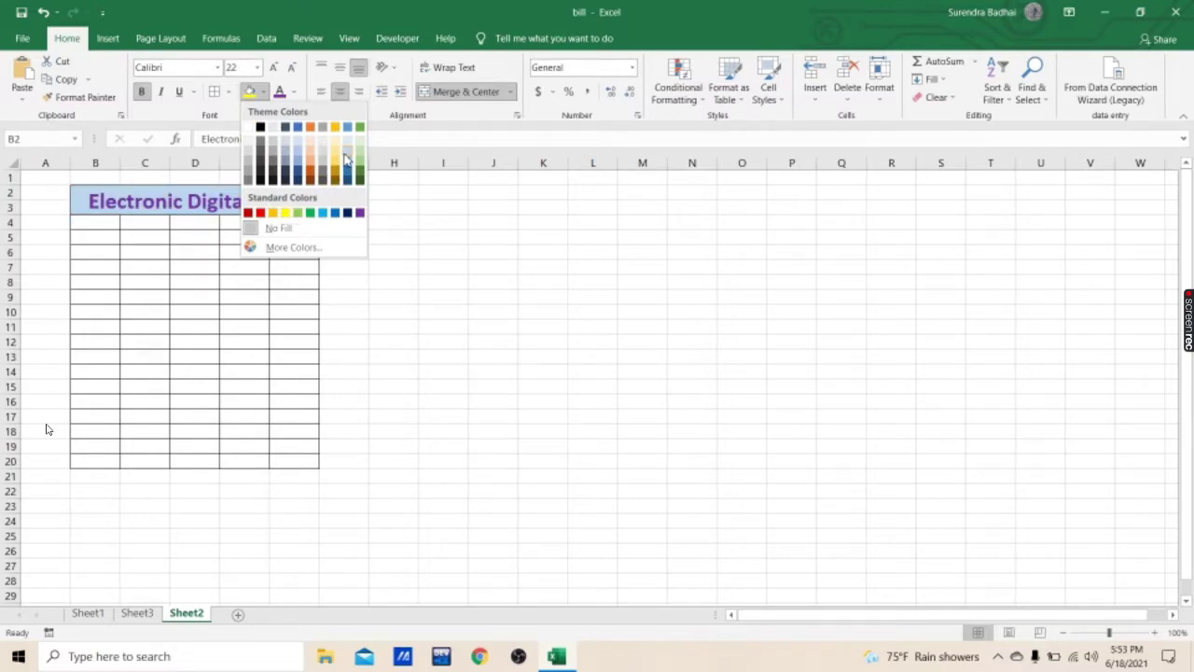
left_click(347, 158)
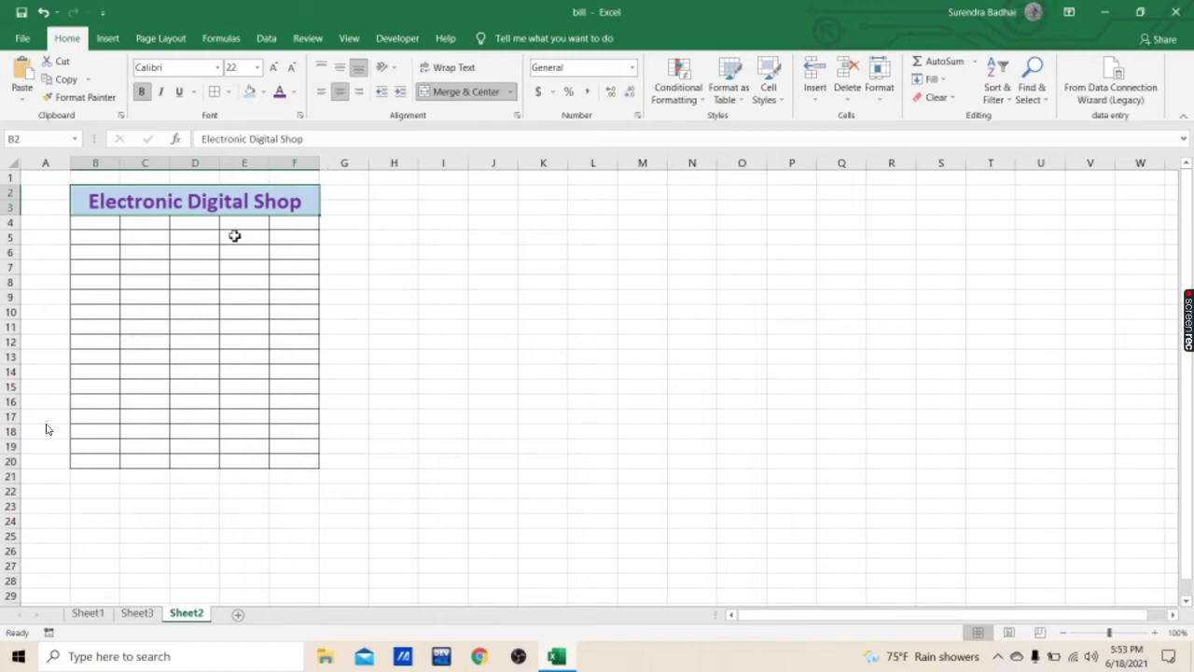
left_click(88, 228)
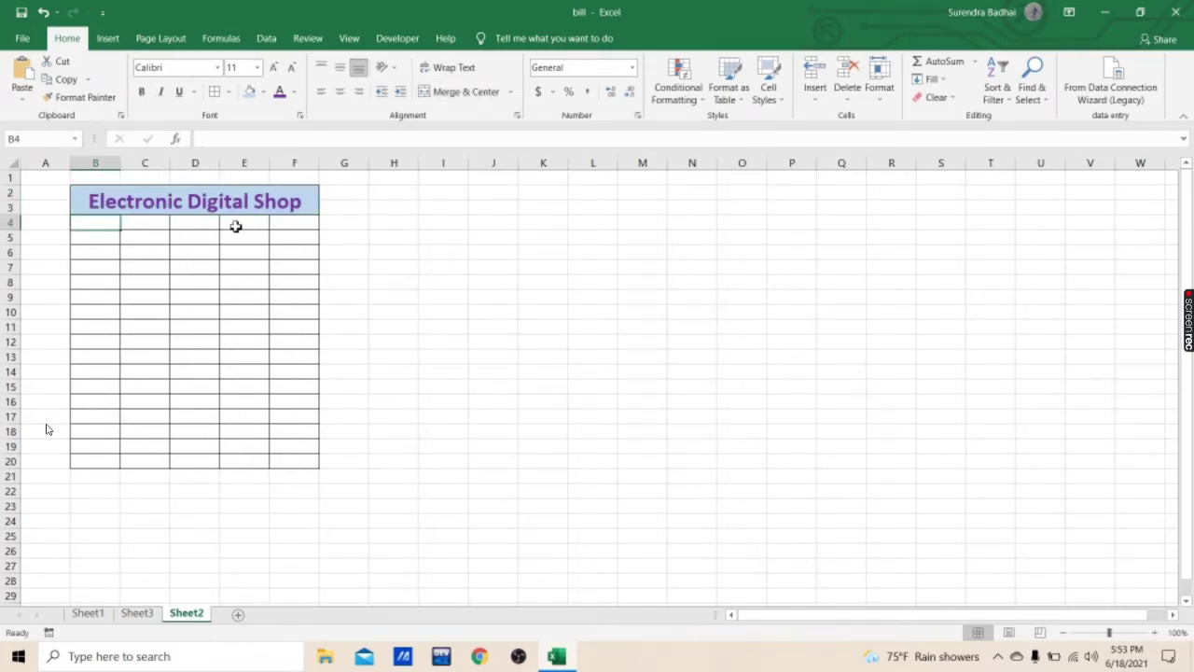
Merge B4:F4 into a single cell below the title.
left_click_drag(98, 226, 287, 222)
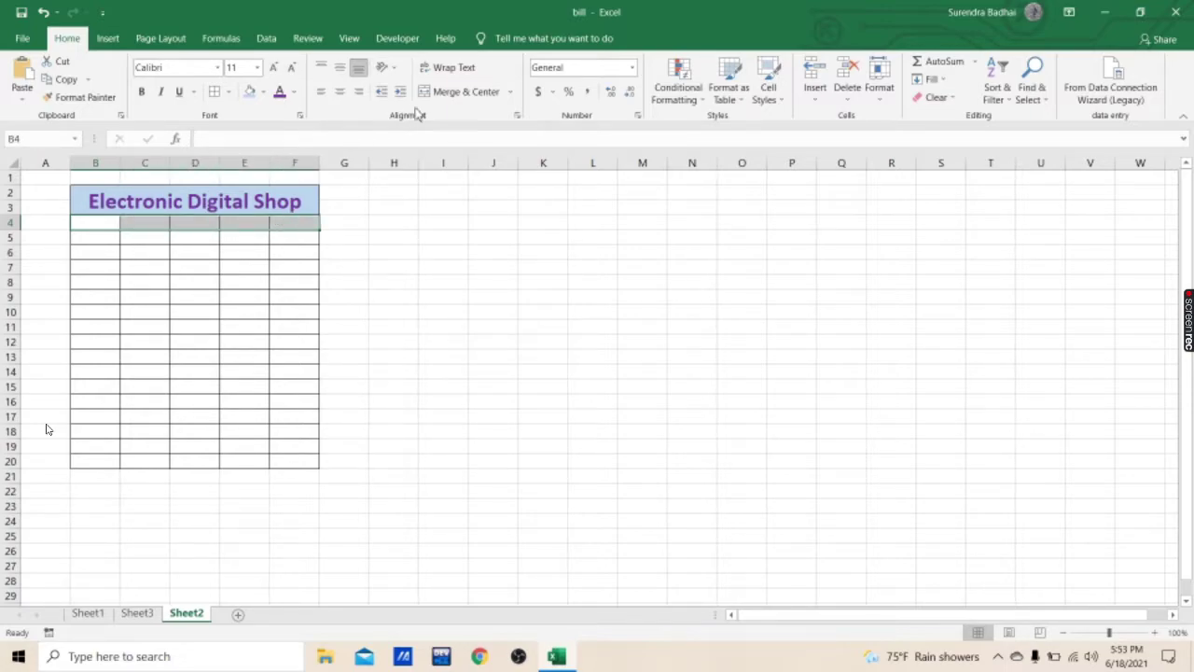
left_click(459, 91)
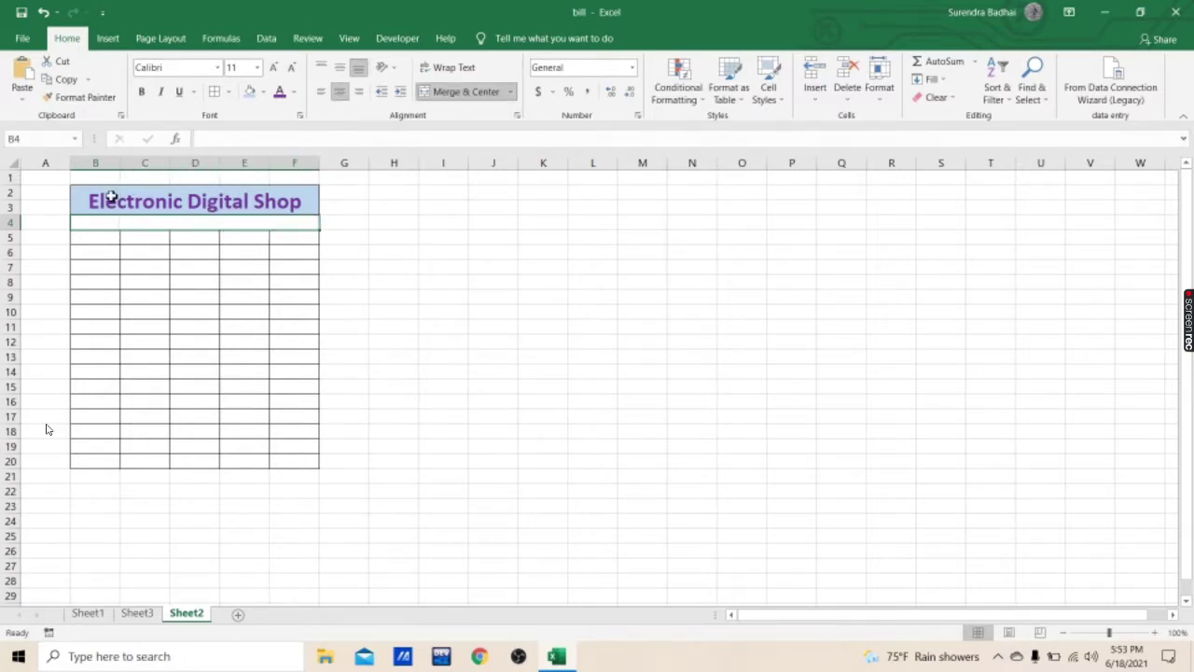
left_click(134, 242)
left_click(87, 238)
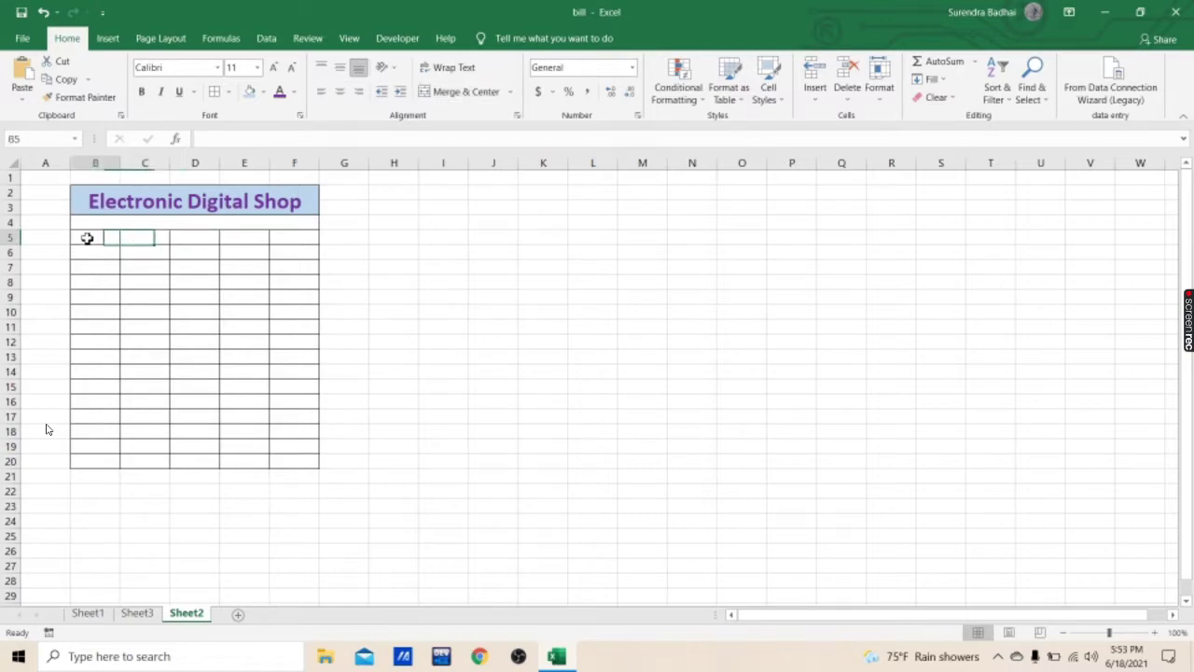
key("Down")
Enter the headings S.N., Items, Price and Qty across B6:E6.
type("S.N.")
key("Tab")
type("Ite")
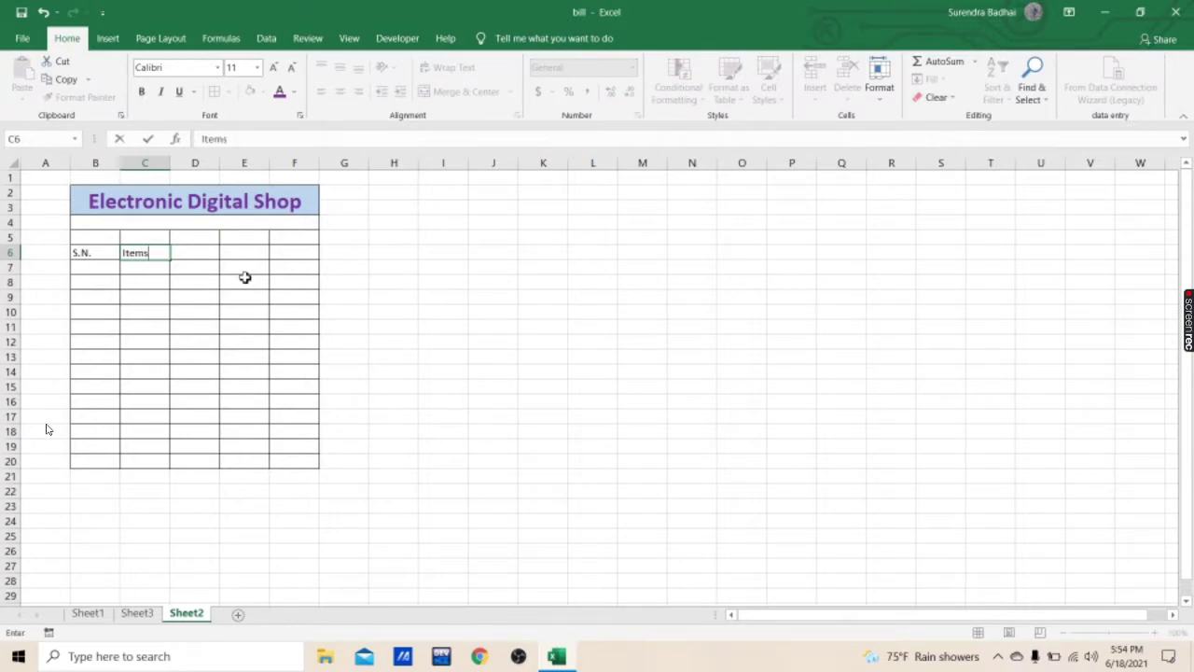
key("Tab")
type("P")
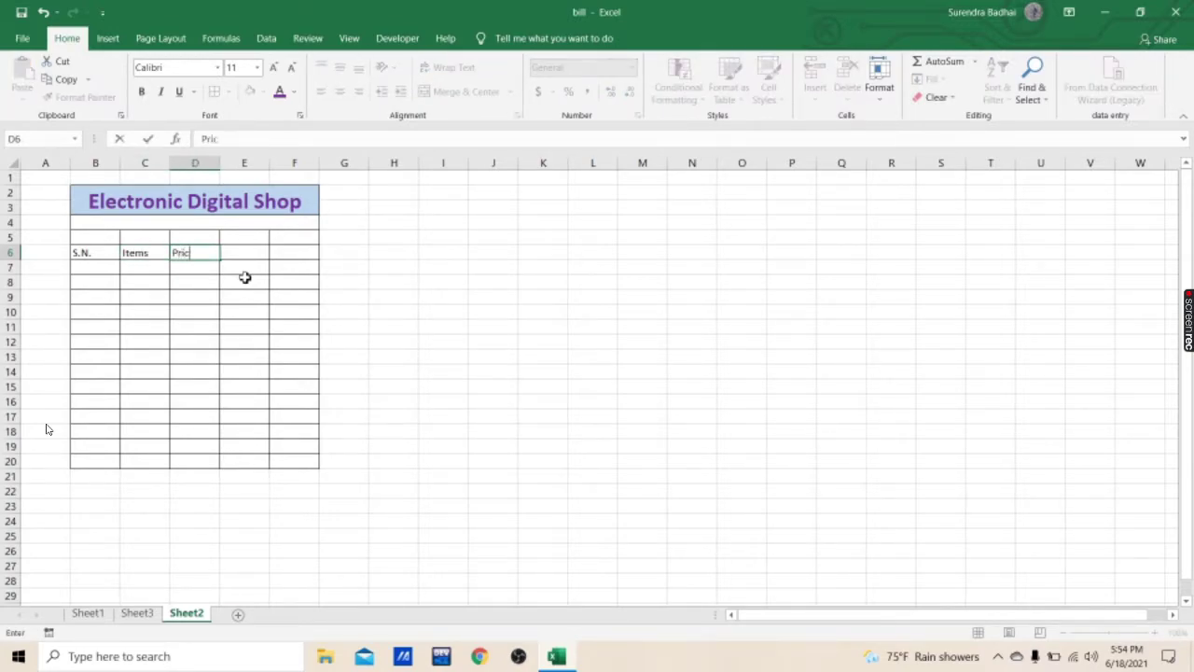
key("Tab")
type("Q")
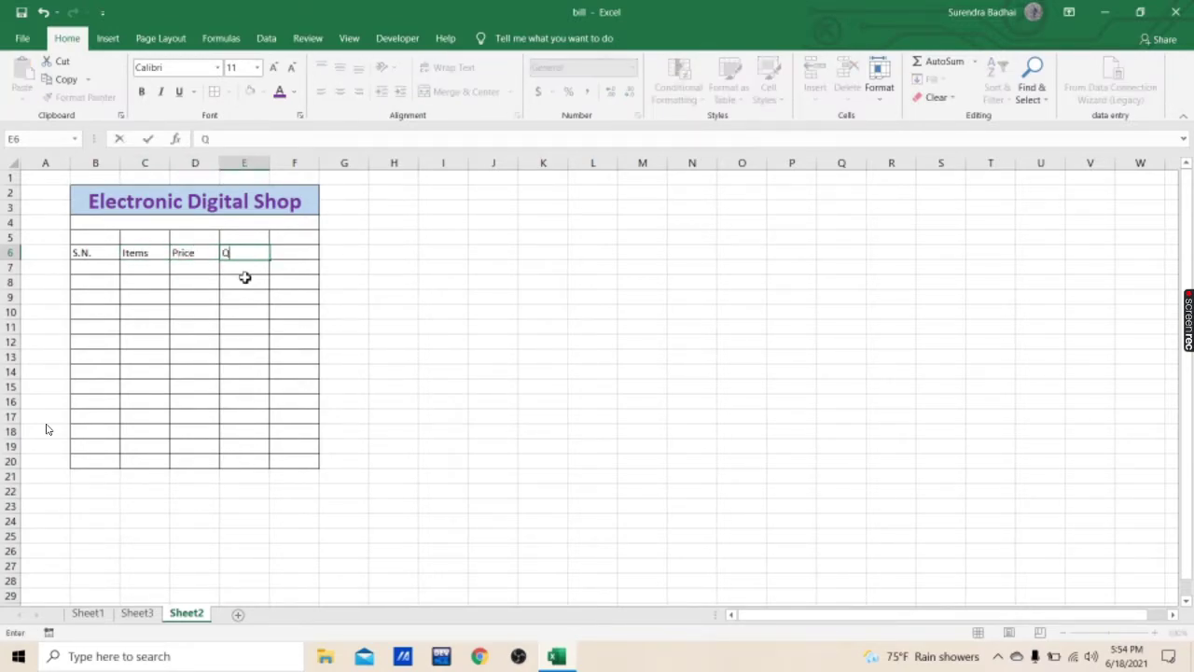
key("Tab")
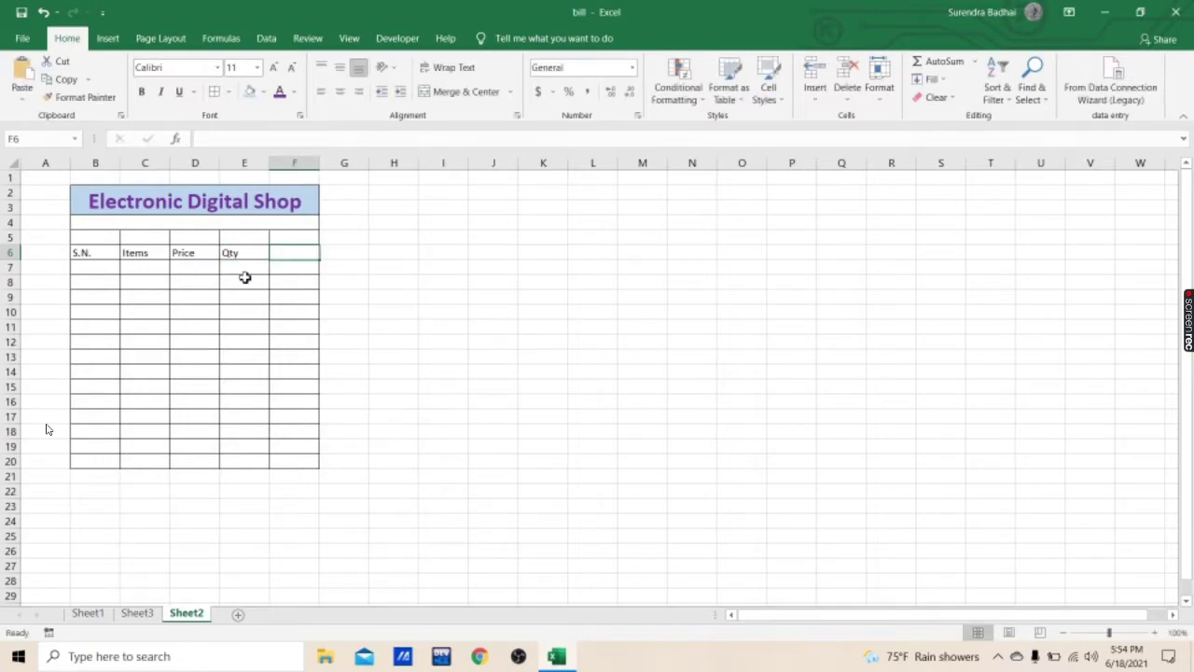
Add the Cost heading in F6 and make the header row bold purple.
type("Cost")
scroll(244, 277, "up", 2)
left_click_drag(121, 289, 389, 289)
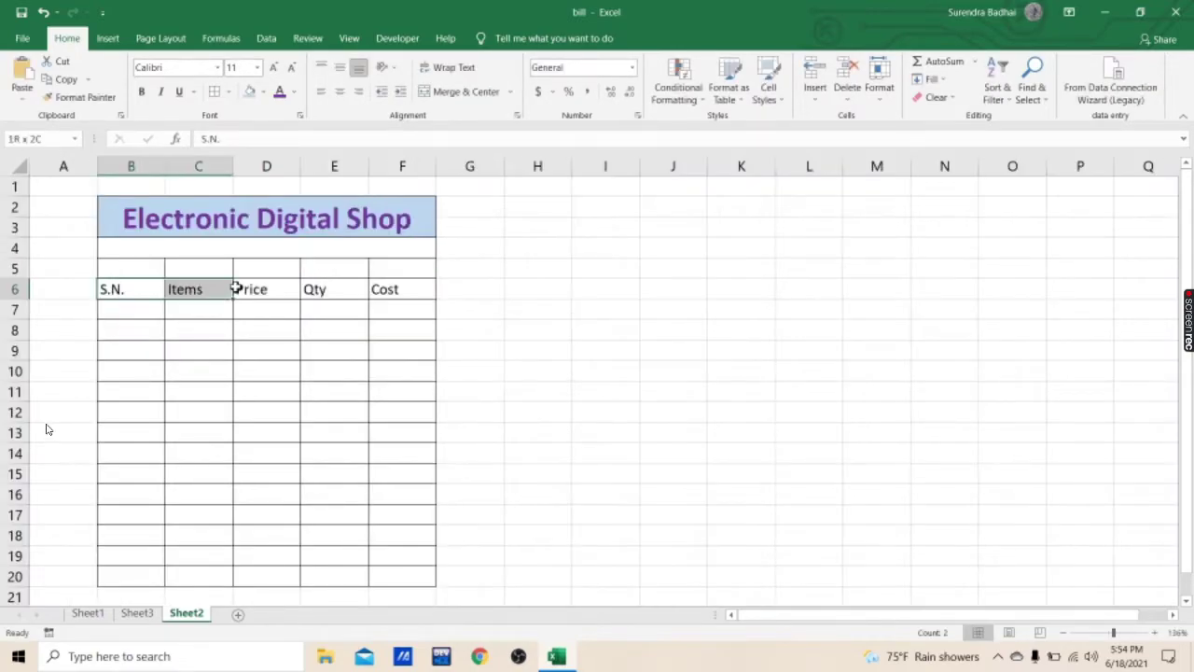
left_click(142, 92)
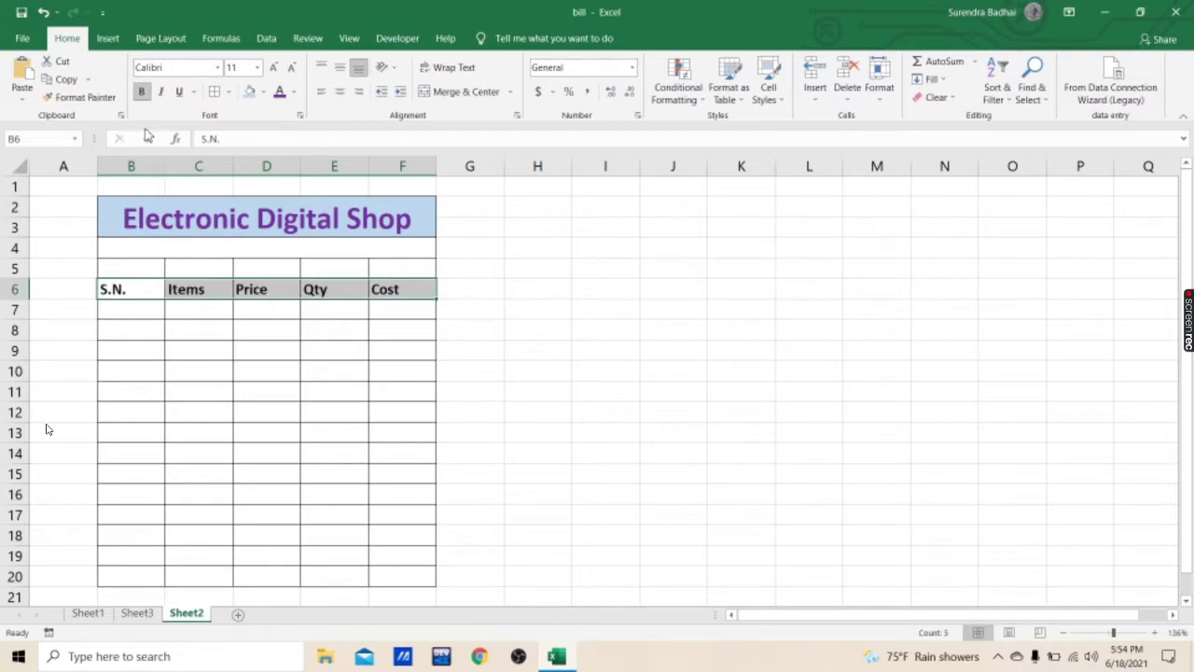
left_click(278, 93)
left_click(253, 309)
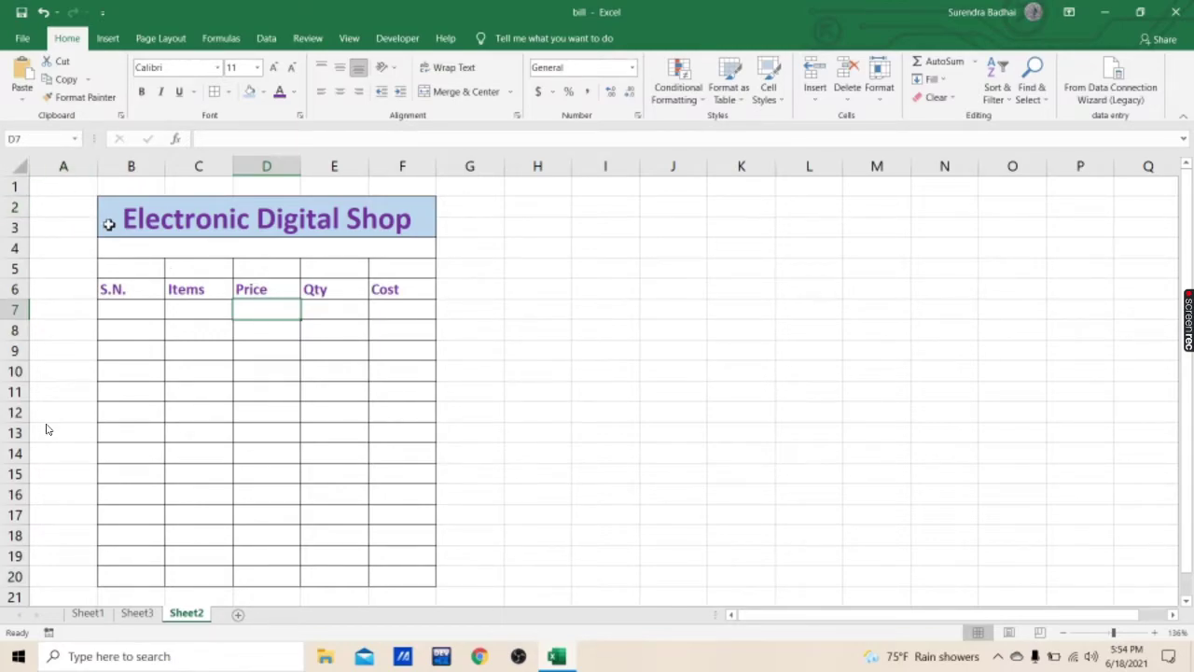
Fill the whole B2:F20 bill table with grey.
mouse_move(109, 222)
left_mouse_down()
mouse_move(343, 467)
mouse_move(382, 570)
left_mouse_up()
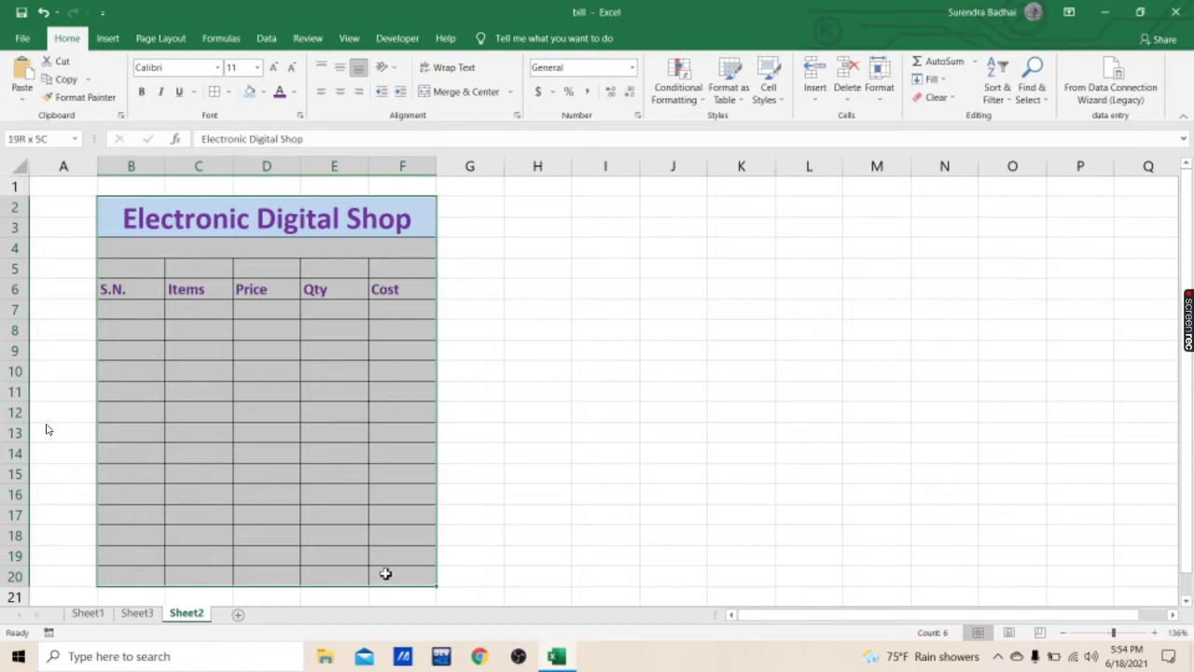
left_click(264, 92)
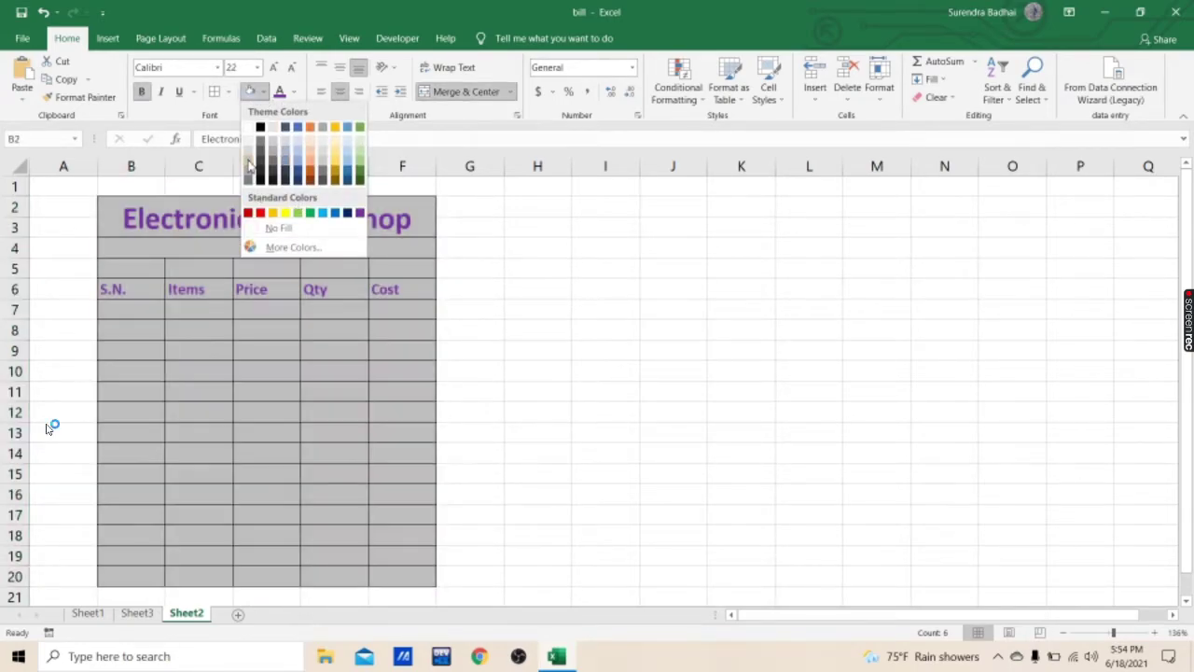
left_click(248, 164)
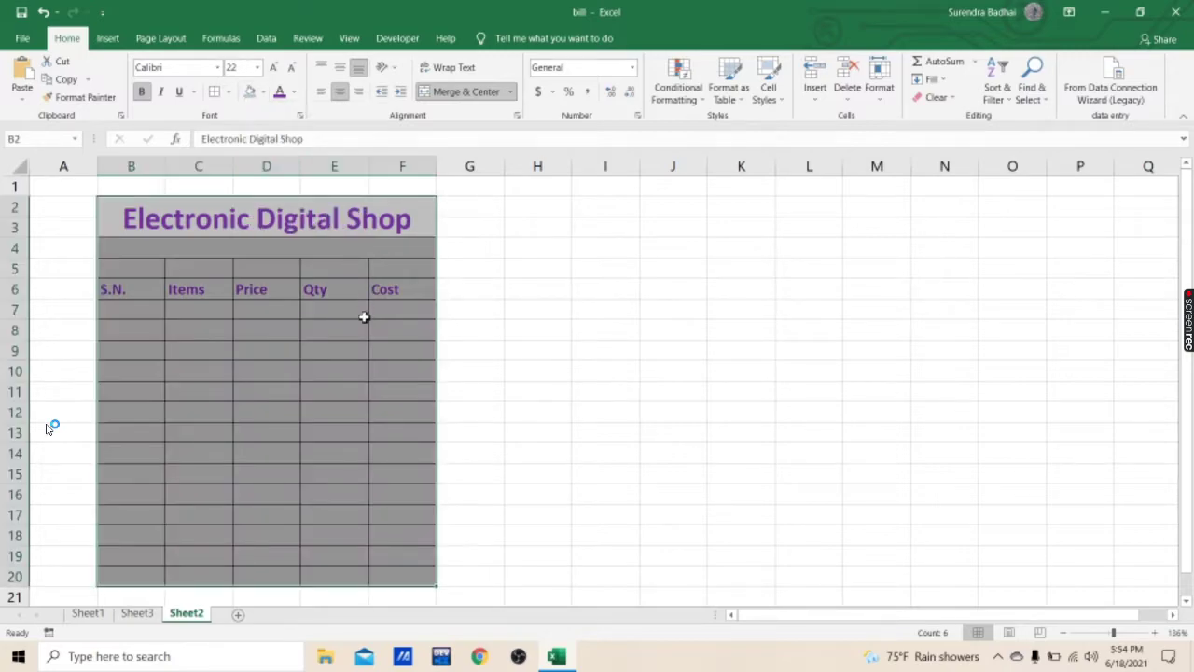
left_click(342, 353)
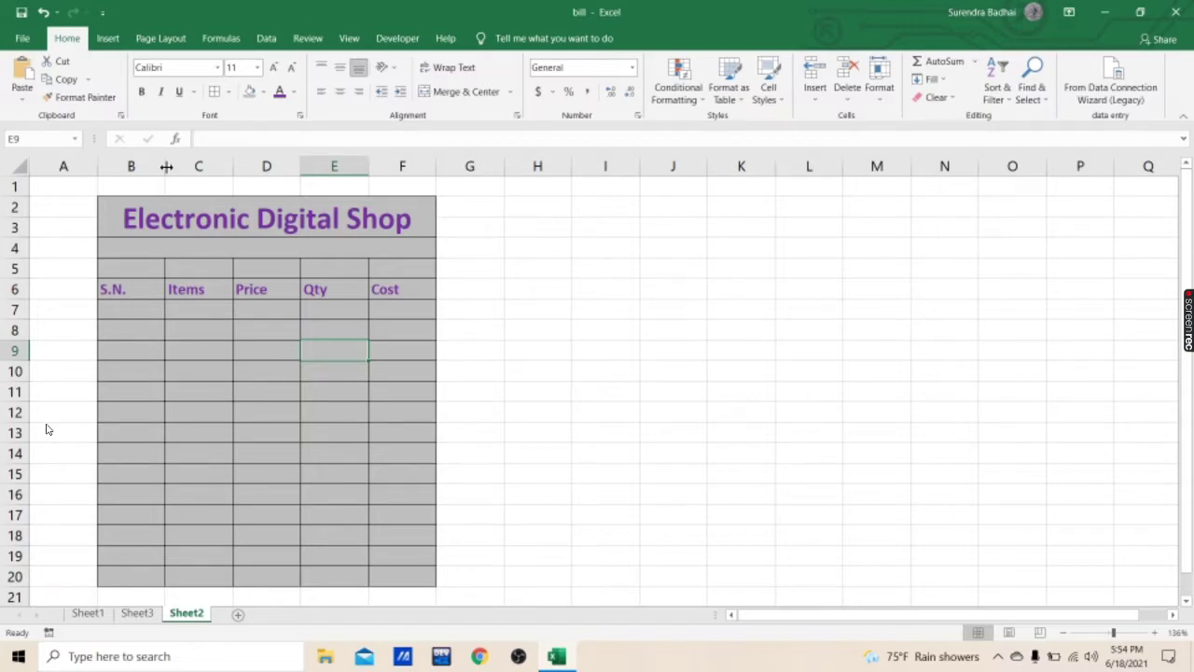
Resize the S.N. column and add a 'Date' label in B5.
mouse_move(166, 166)
left_mouse_down()
mouse_move(140, 167)
mouse_move(324, 166)
left_mouse_up()
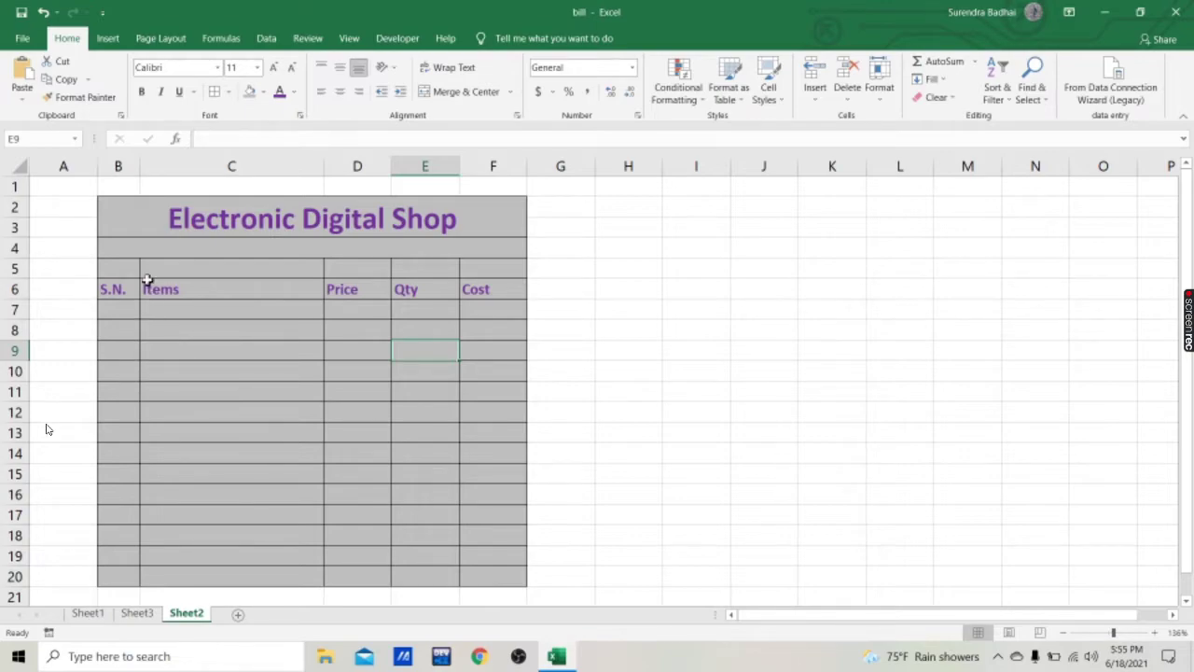
left_click(114, 270)
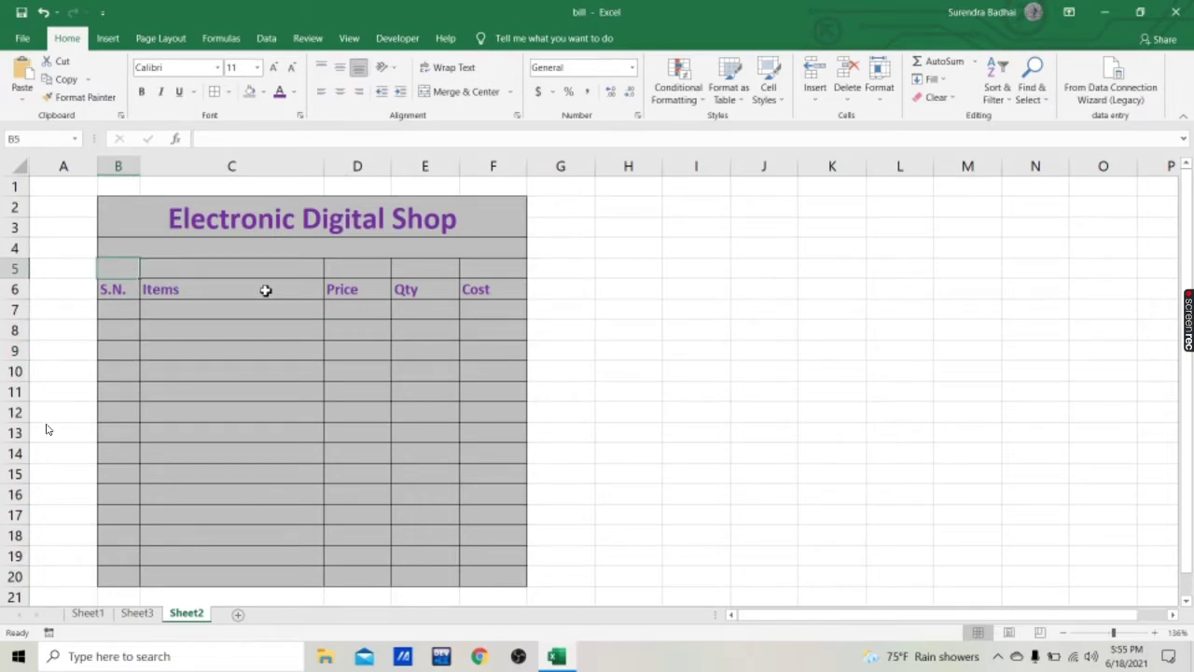
type("Date")
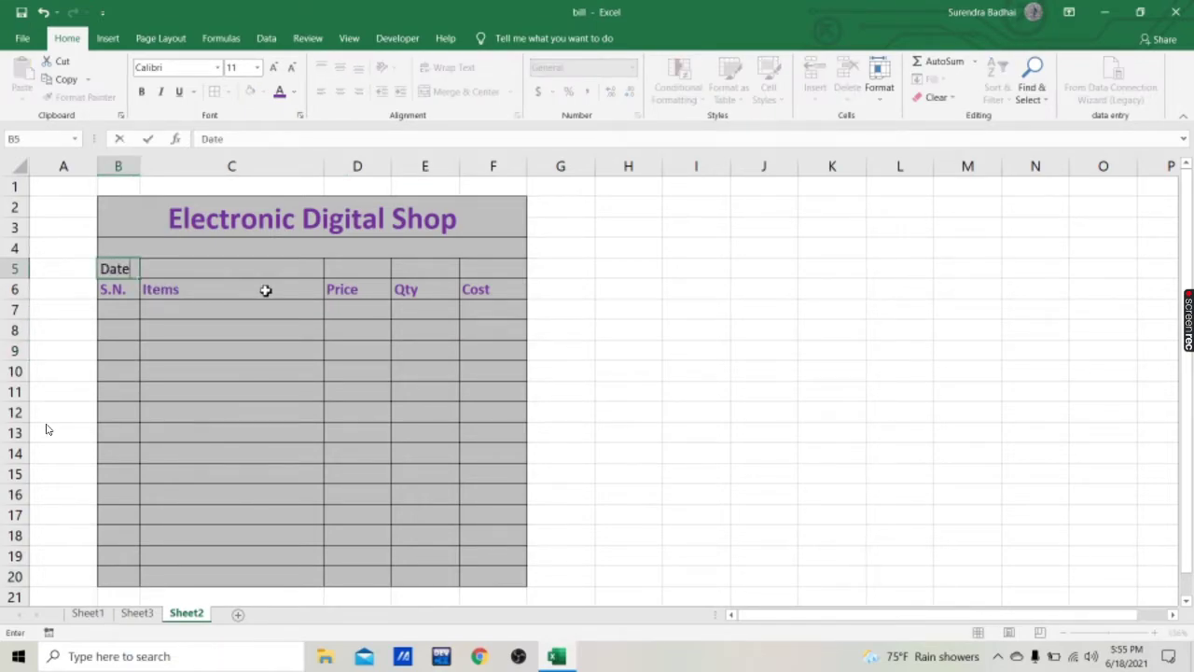
key("Tab")
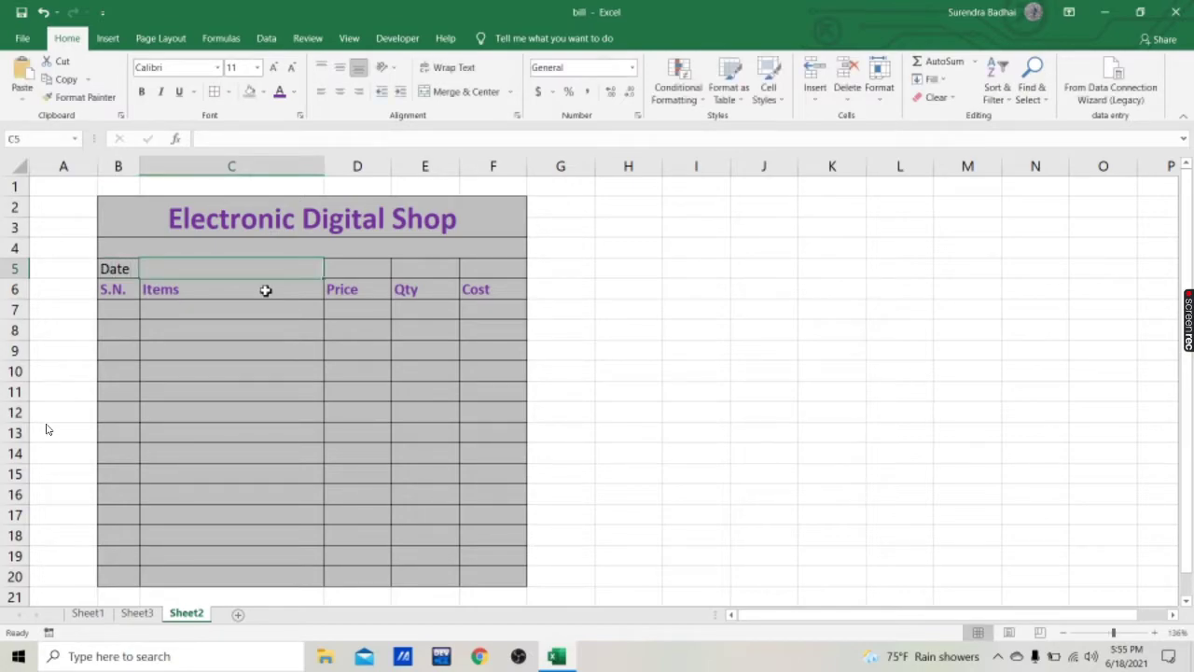
Enter =TODAY() in C5 and centre the date in the cell.
type("=")
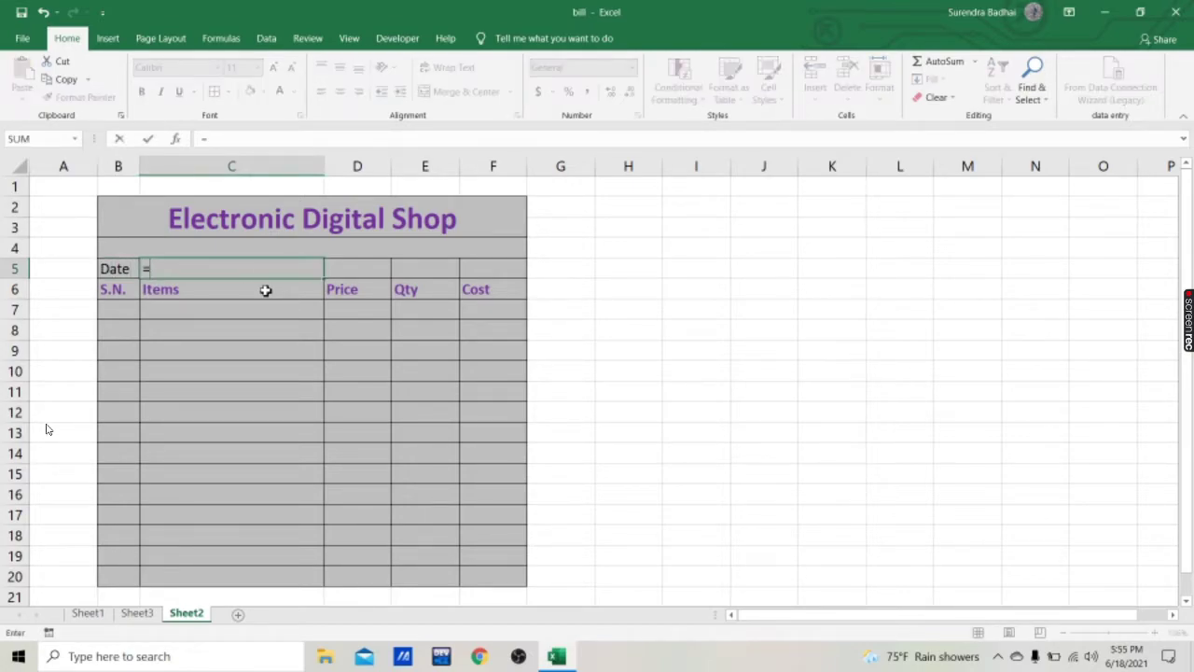
type("toa")
key("BackSpace")
type("day")
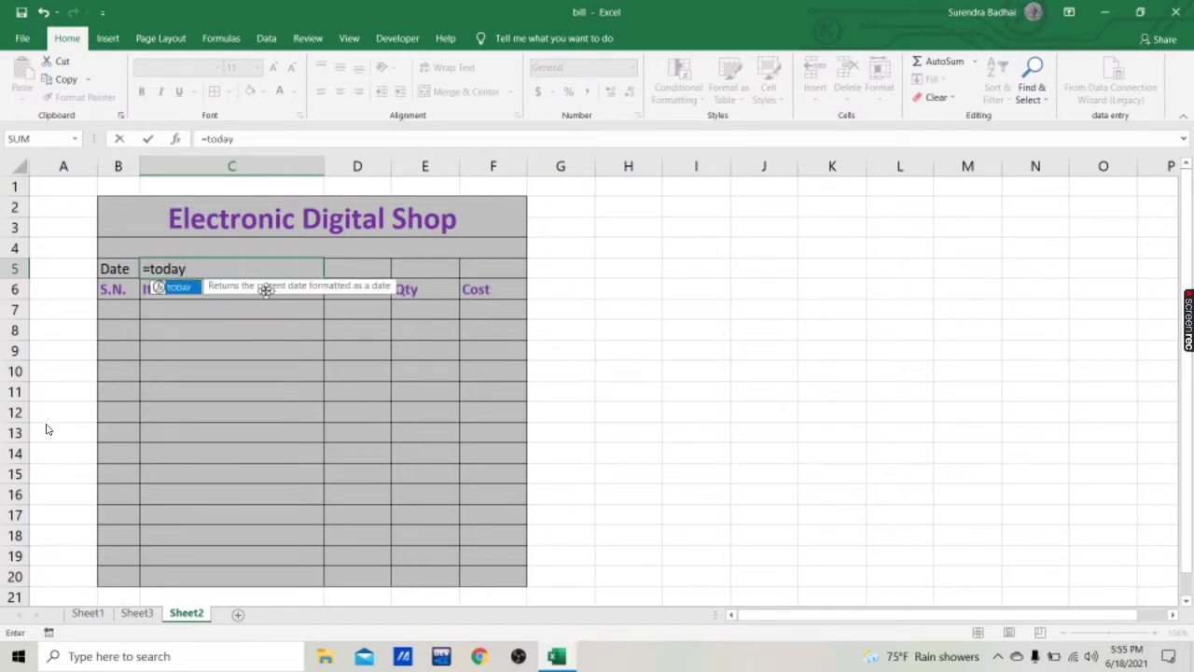
type("(")
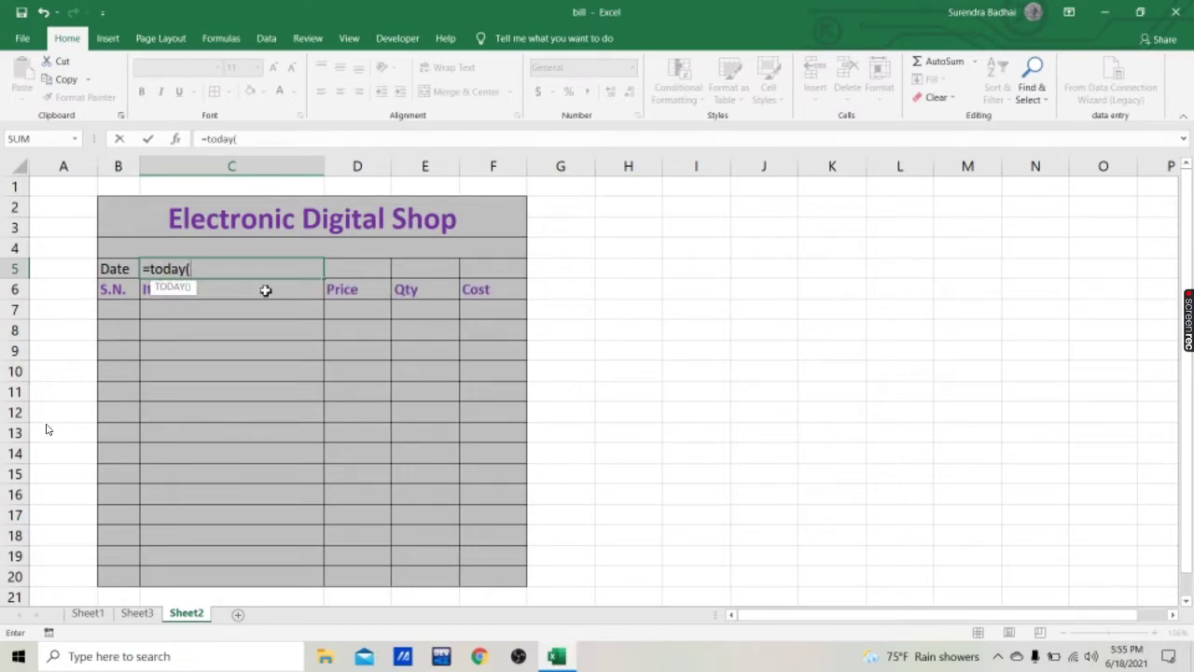
type(")")
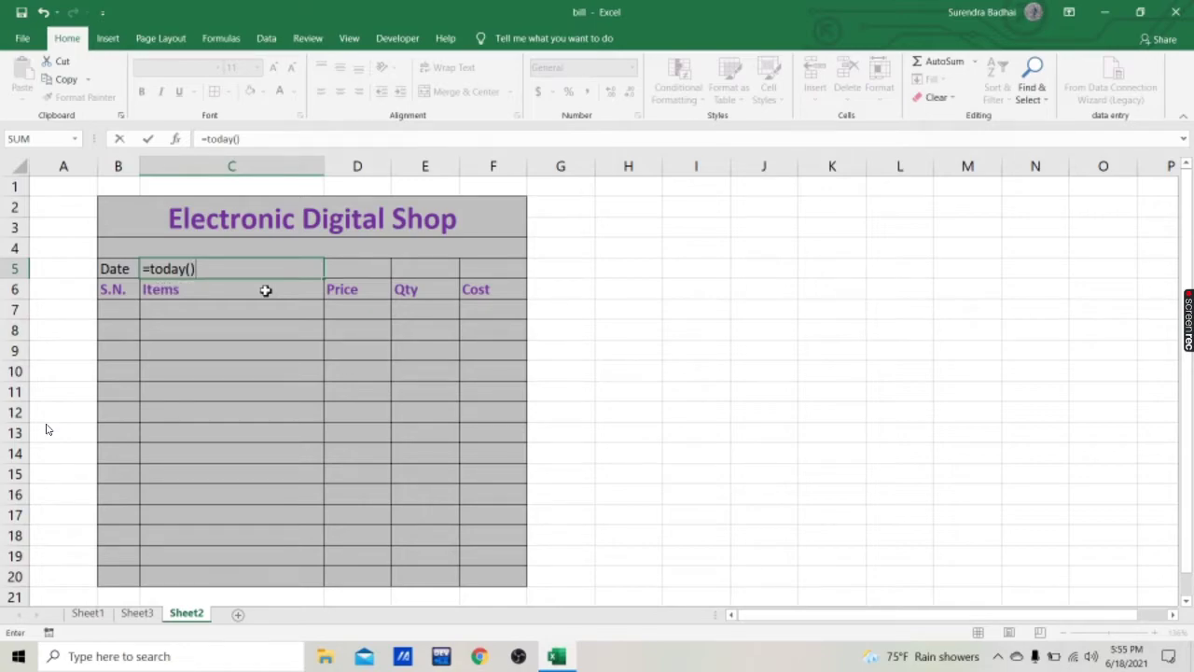
key("Return")
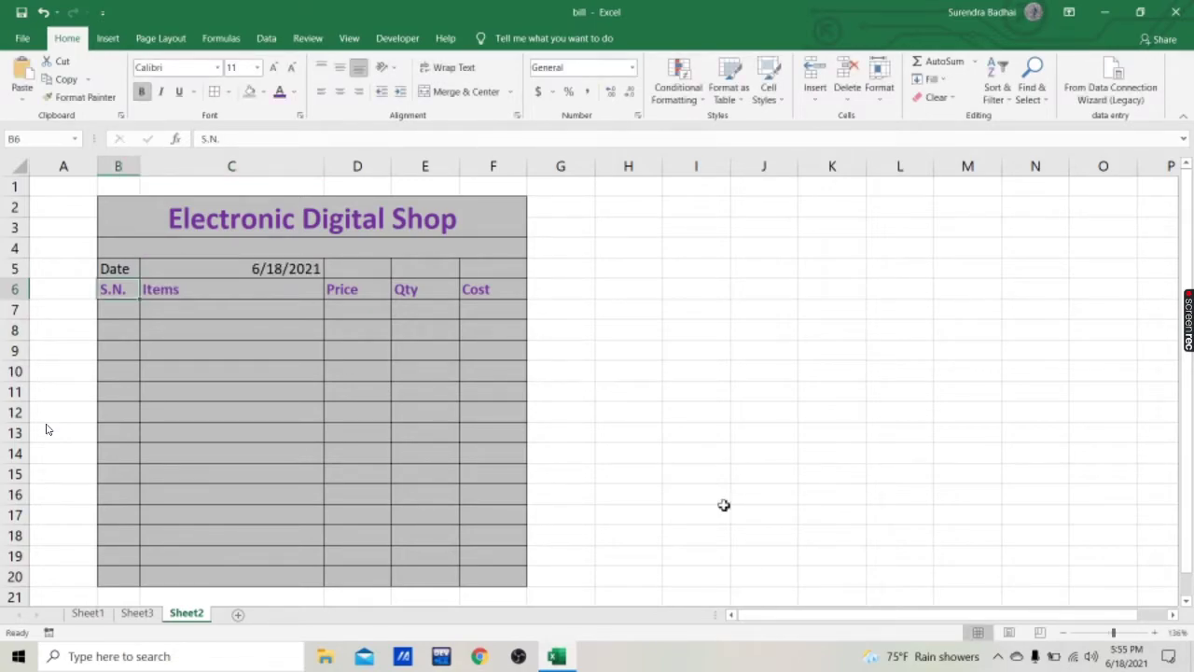
left_click(243, 269)
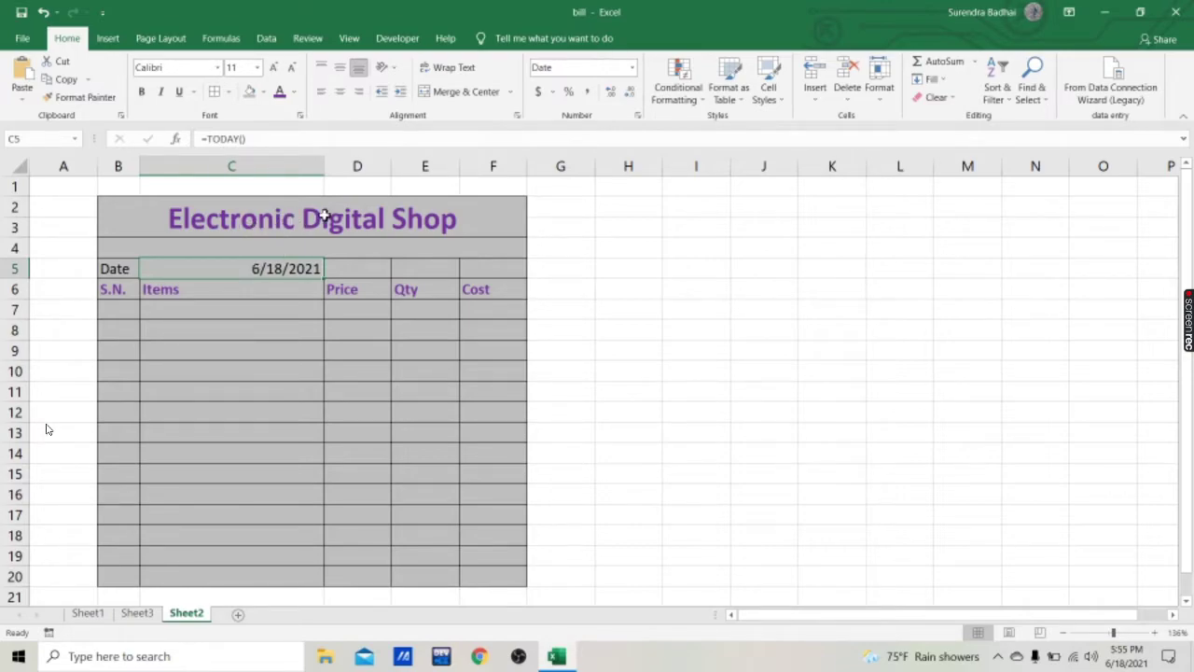
left_click(339, 91)
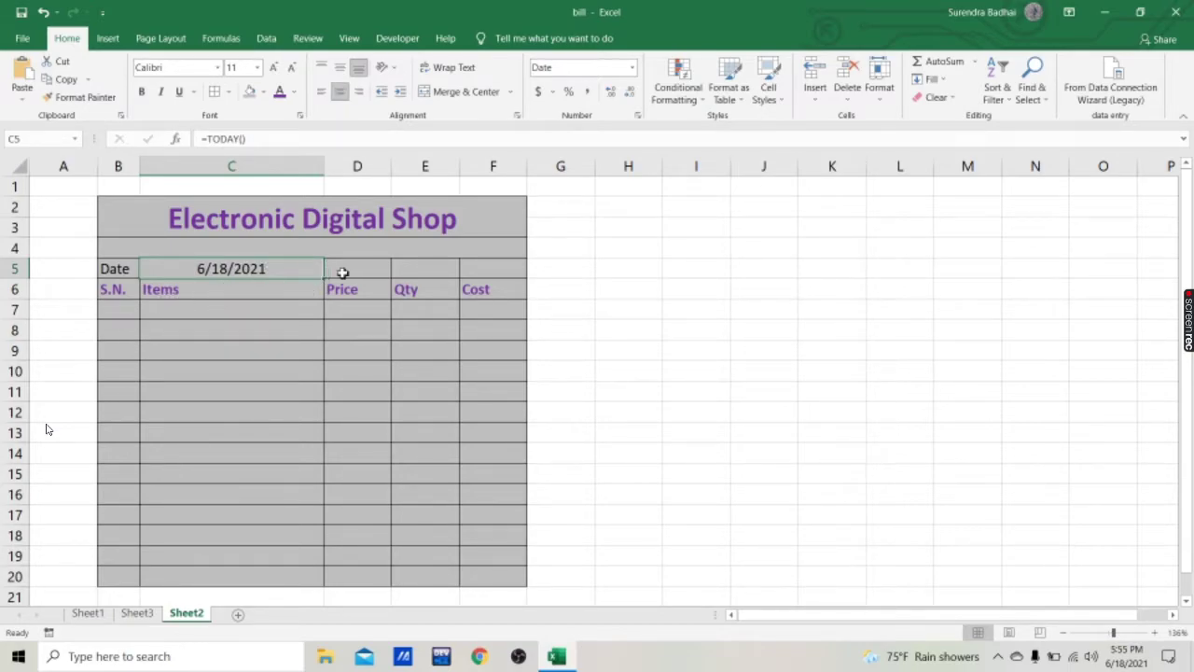
Fill serial numbers 1 to 10 into B7:B16 and centre them.
left_click(117, 312)
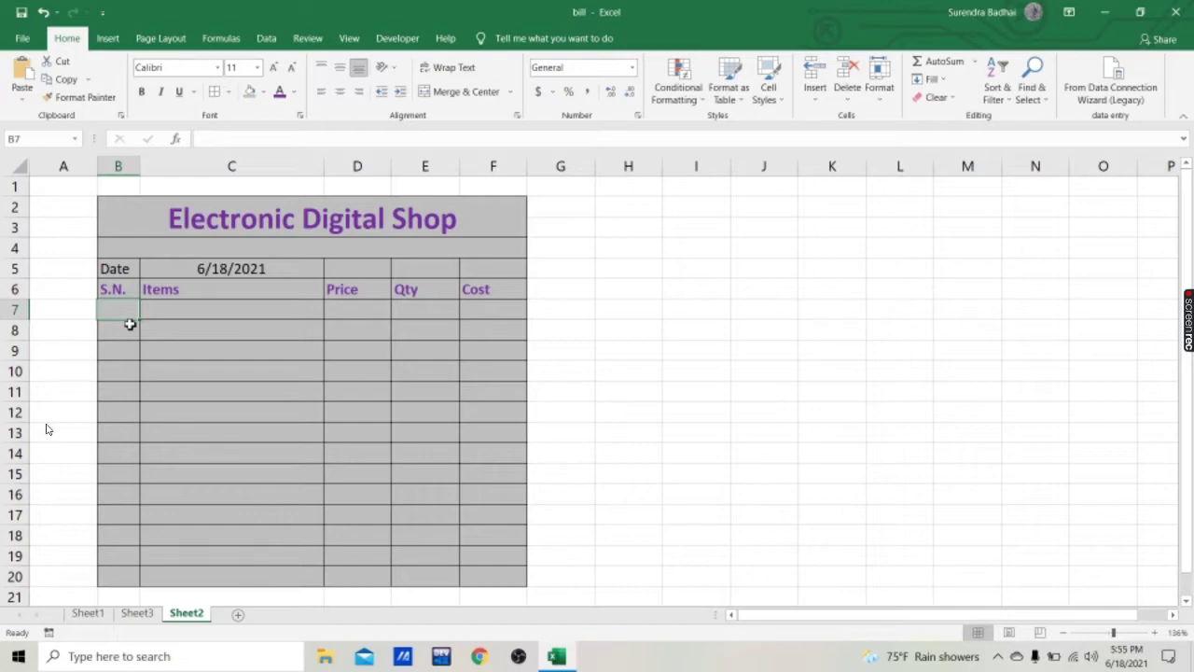
type("1")
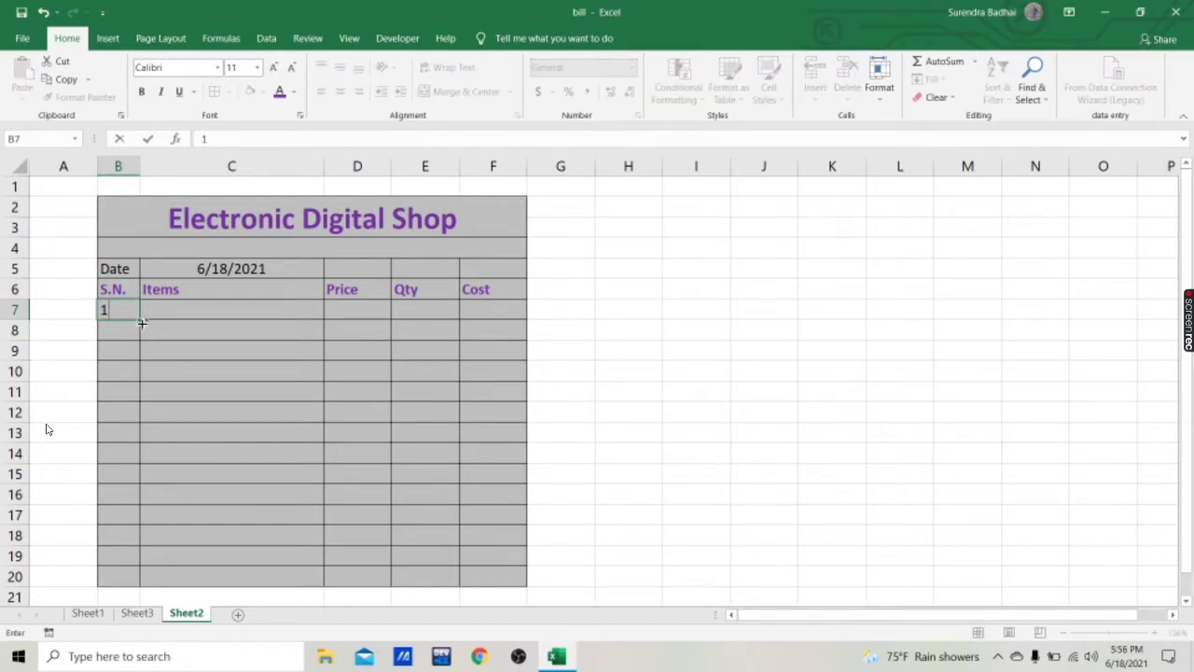
left_click_drag(142, 322, 142, 501)
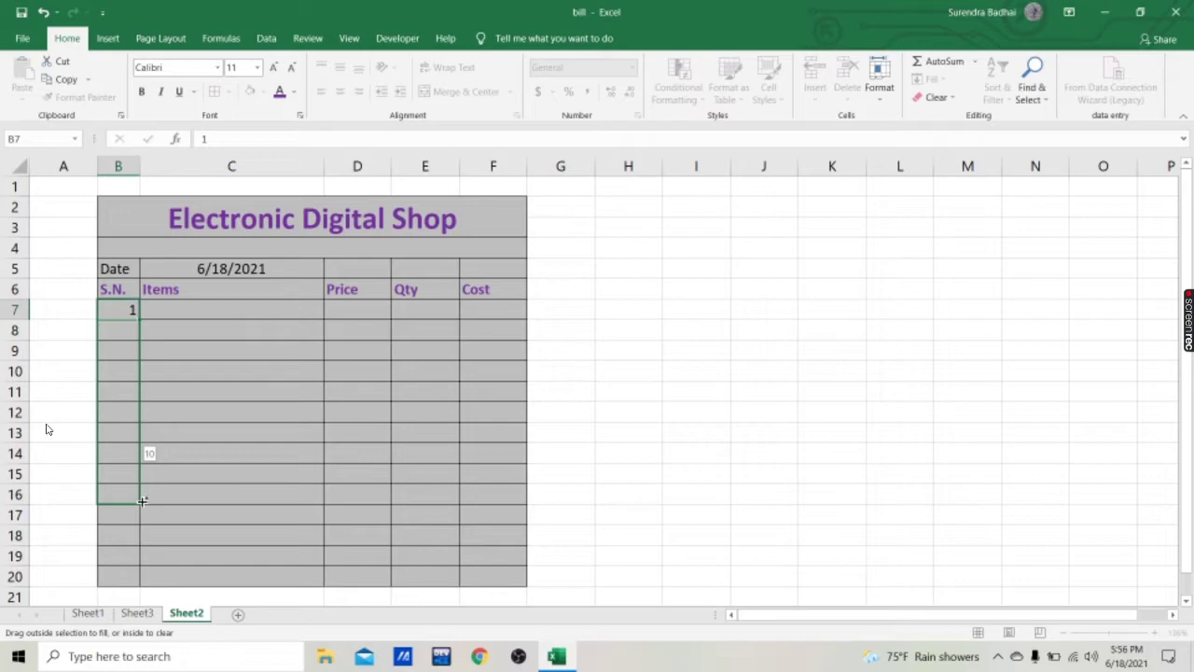
left_click_drag(142, 501, 141, 502)
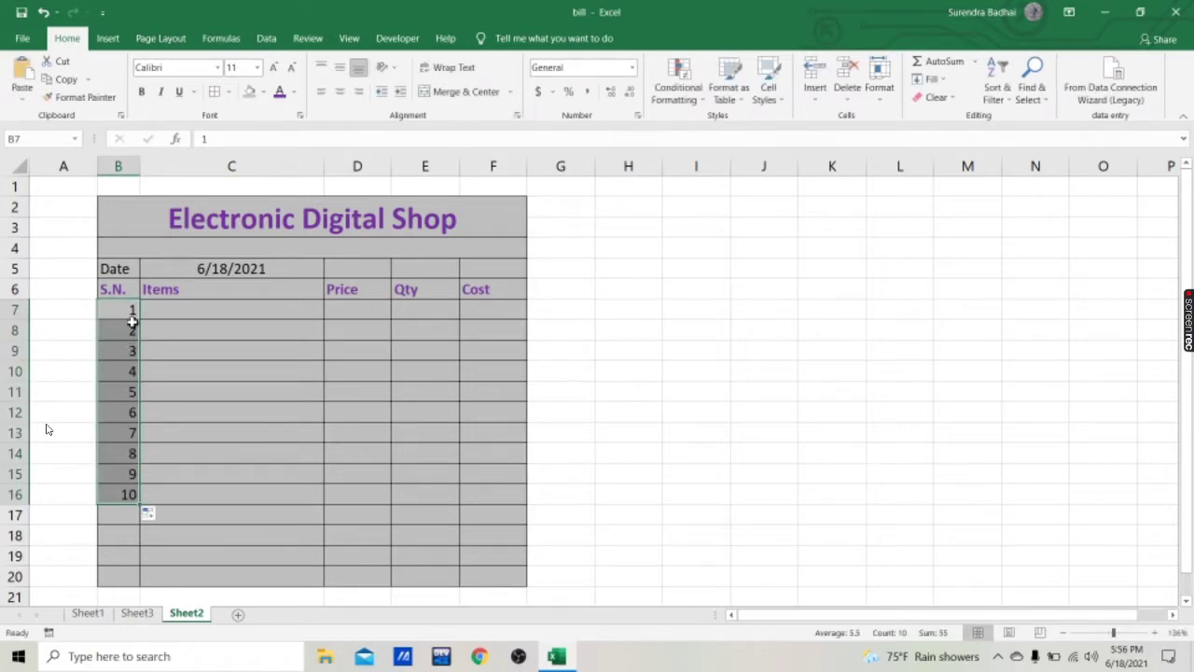
left_click(340, 100)
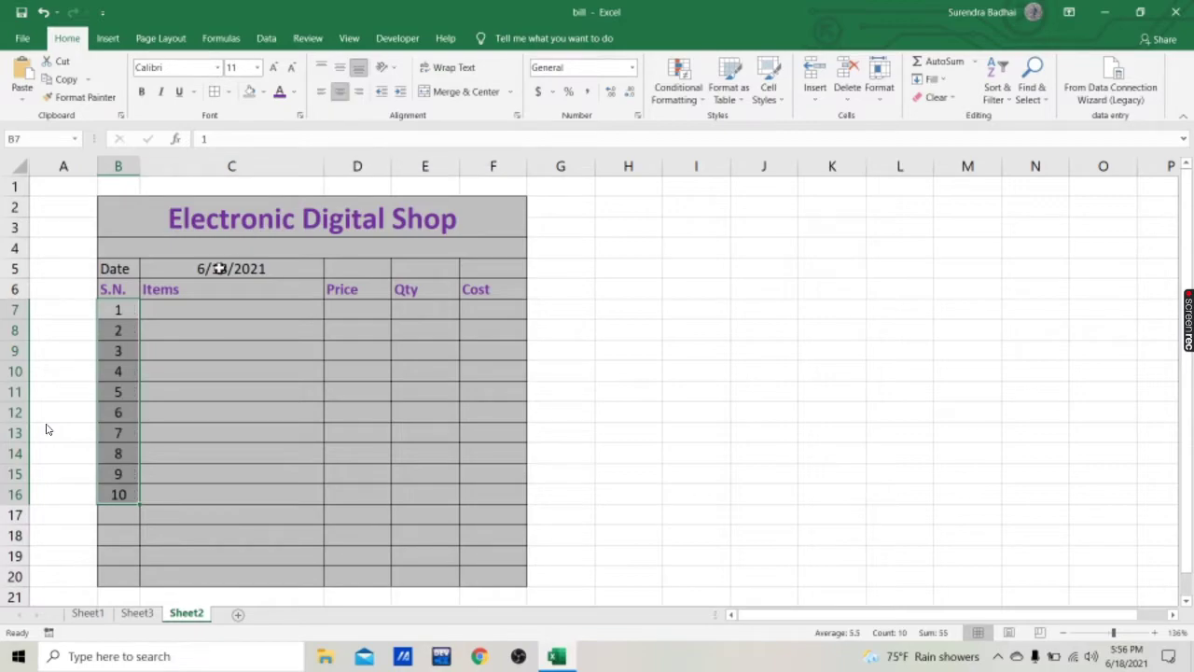
left_click(205, 314)
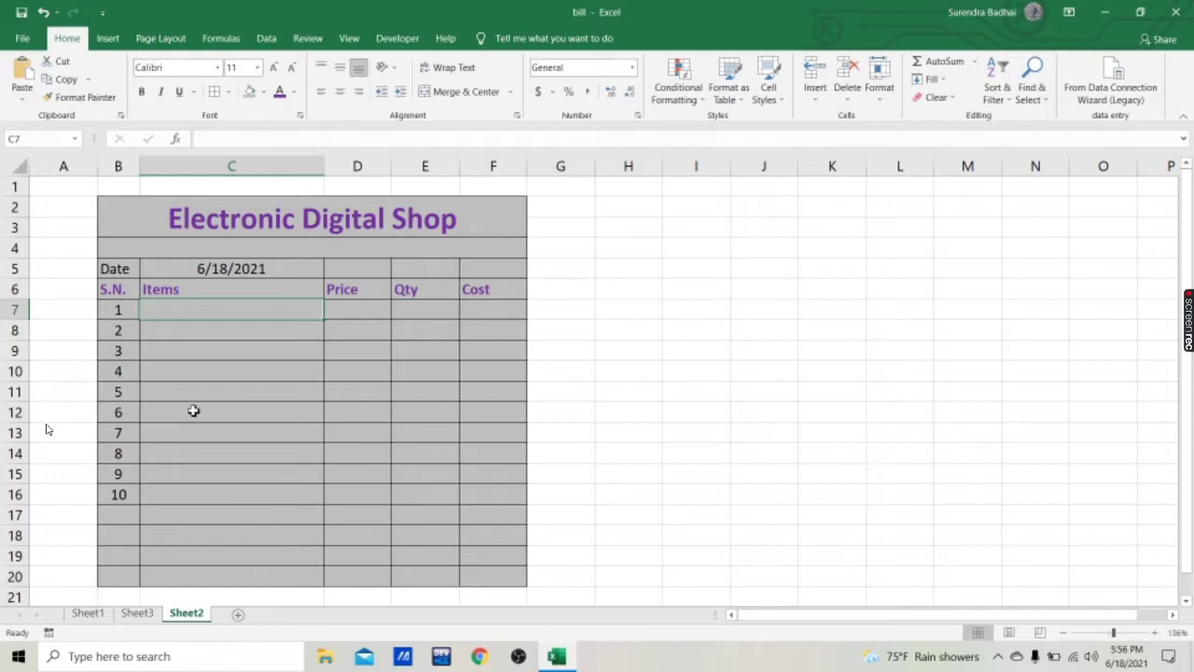
left_click(709, 285)
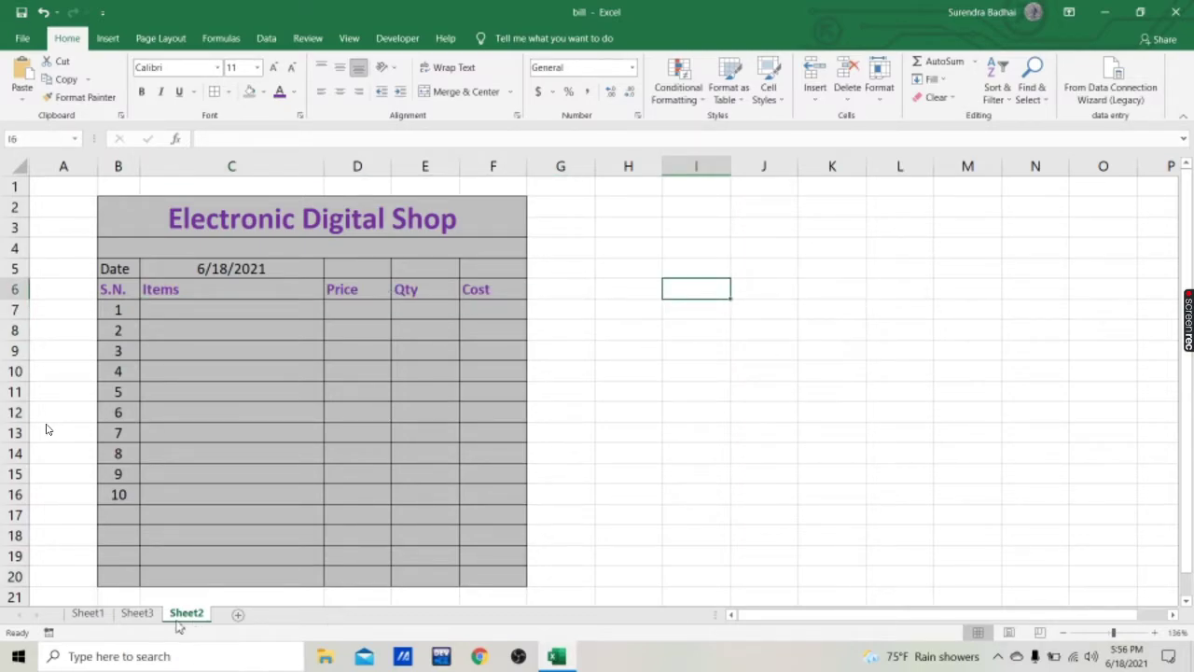
Copy the Sheet3 price list to I4 on Sheet2 and autofit column I.
left_click(133, 614)
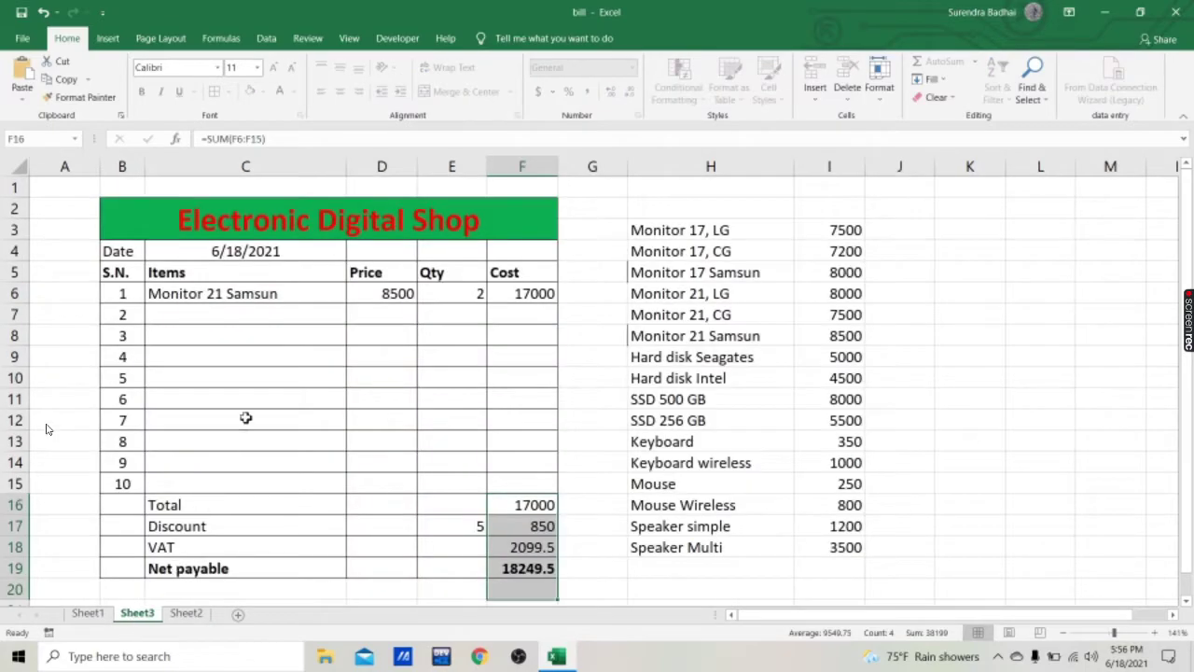
mouse_move(663, 231)
left_mouse_down()
mouse_move(856, 505)
mouse_move(859, 547)
left_mouse_up()
key("ctrl+c")
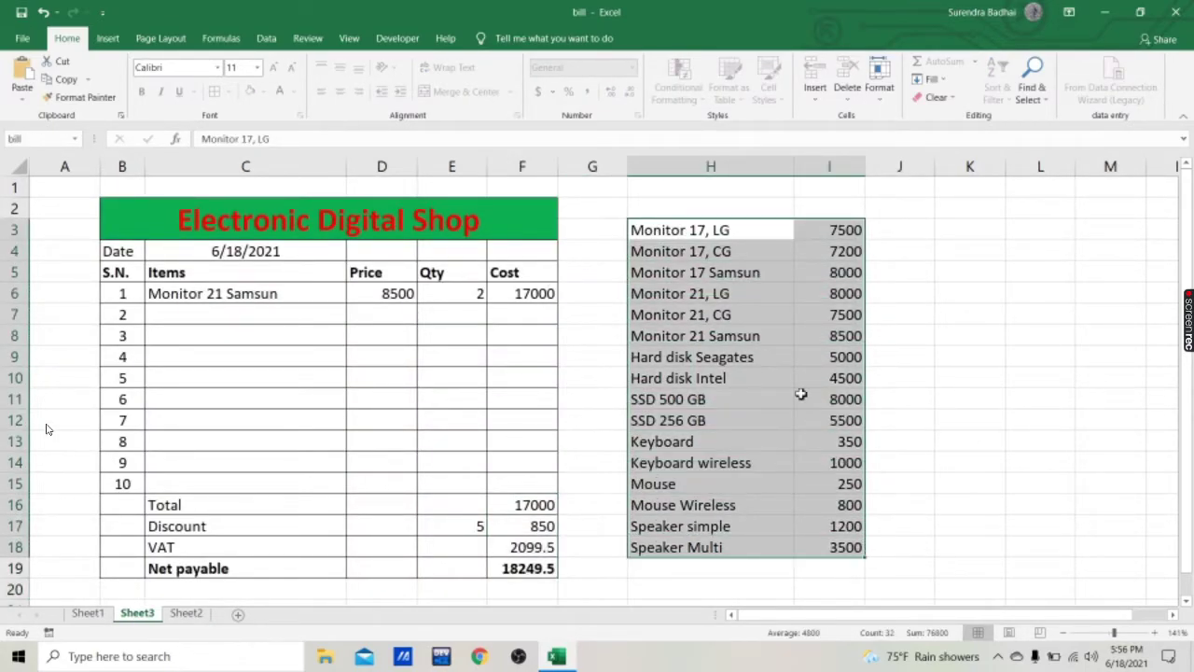
key("ctrl+Page_Up")
left_click(713, 254)
key("ctrl+v")
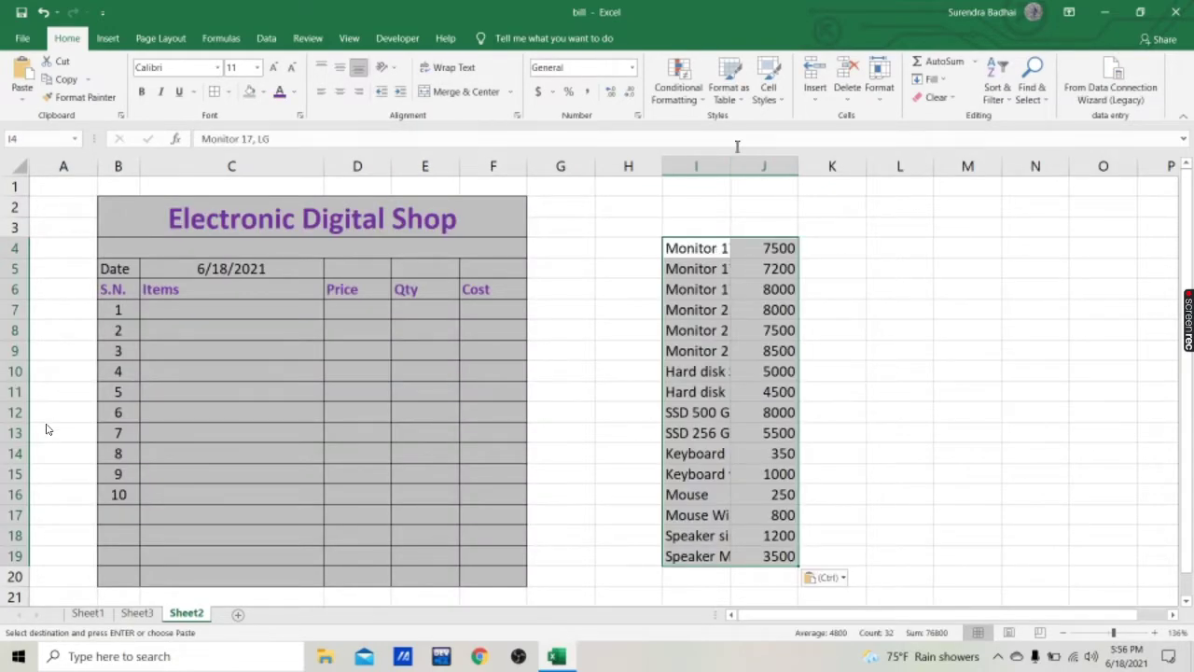
double_click(731, 164)
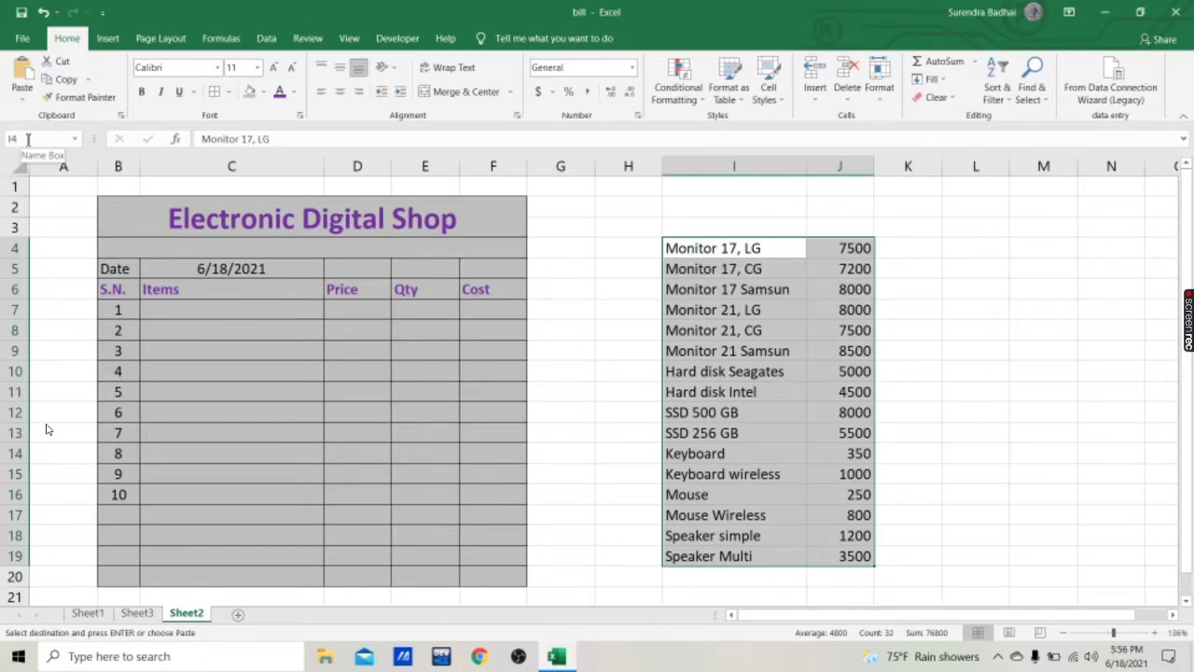
left_click(28, 138)
Name the price list range I4:J19 'price' and verify it via the Name Box.
key("BackSpace")
key("BackSpace")
type("price")
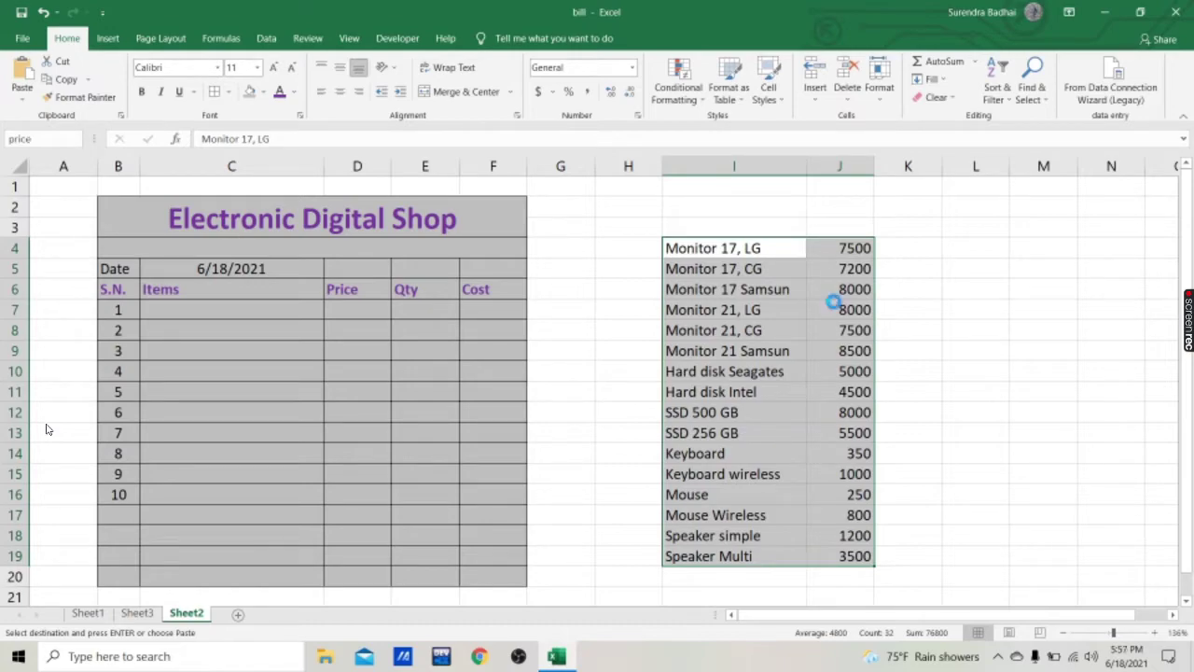
key("Return")
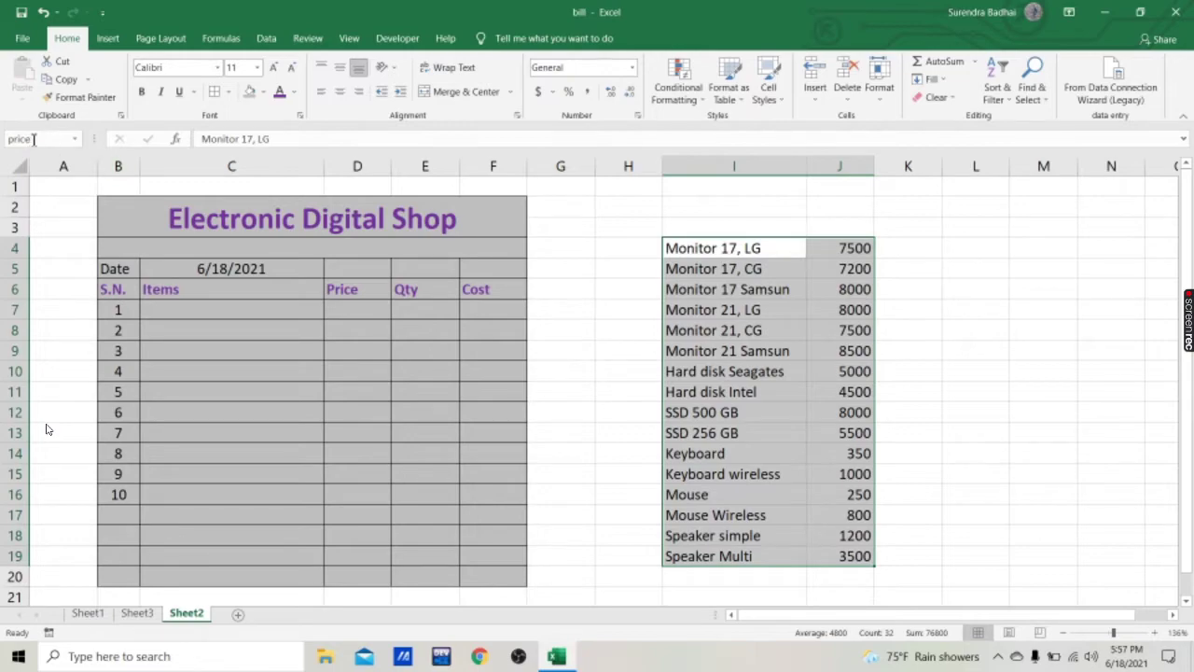
left_click(586, 271)
left_click(568, 381)
left_click(592, 464)
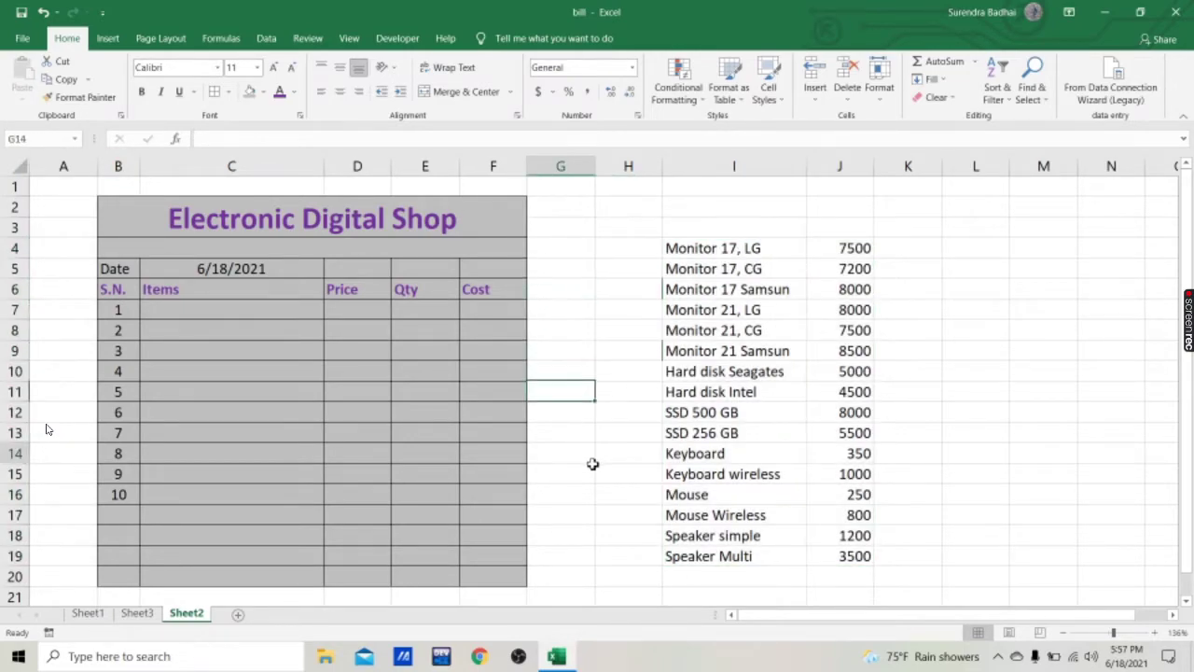
left_click(31, 136)
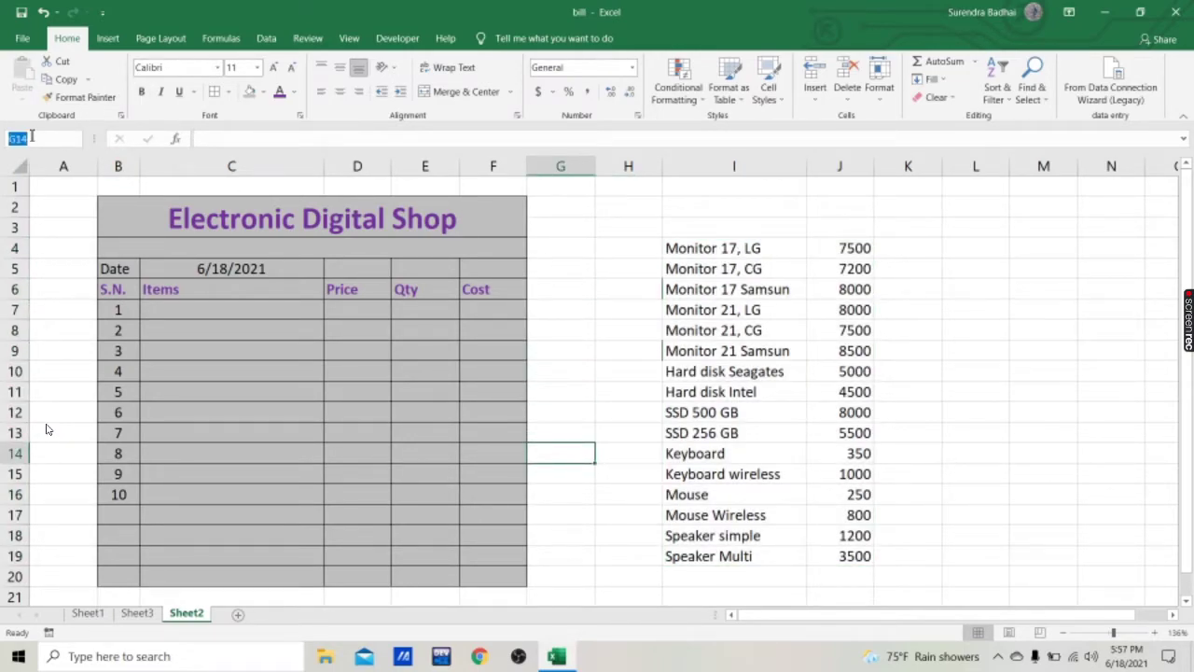
type("price")
key("Return")
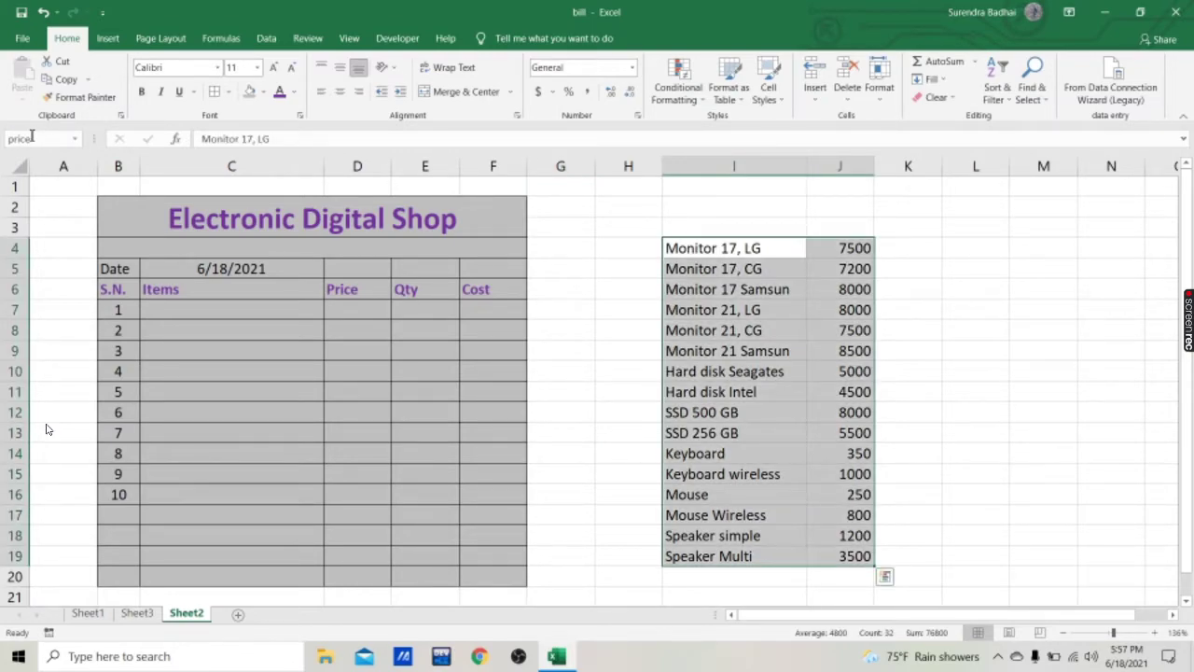
Name the item names range I4:I19 'item'.
left_click(743, 290)
left_click(713, 252)
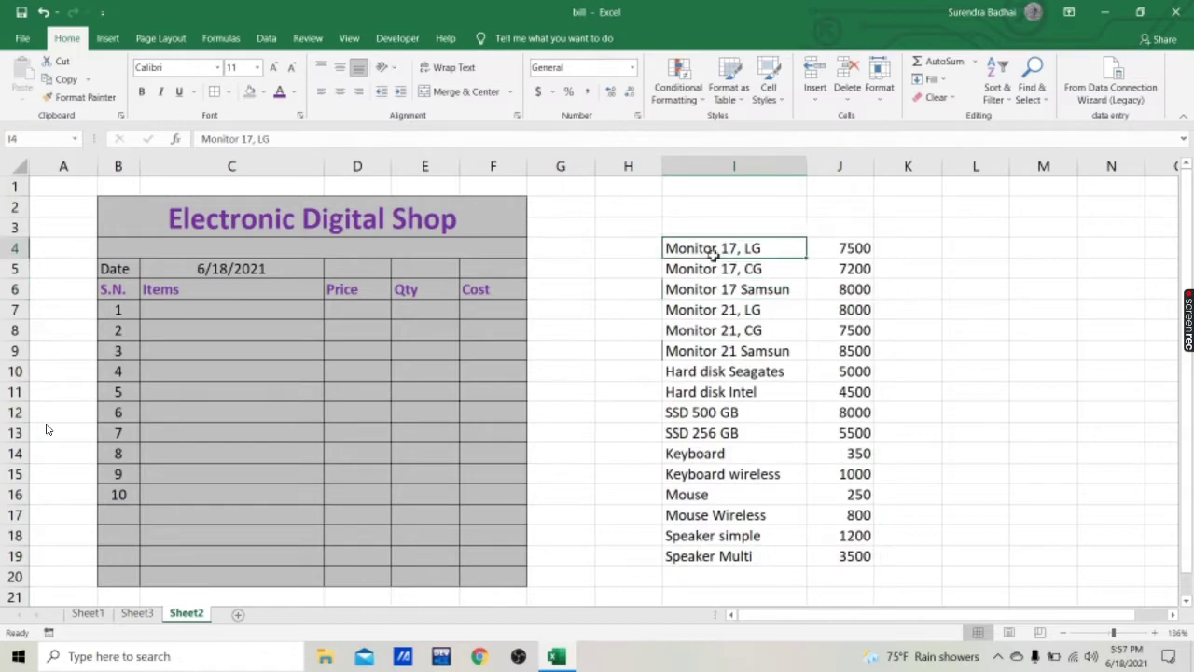
left_click_drag(713, 253, 737, 554)
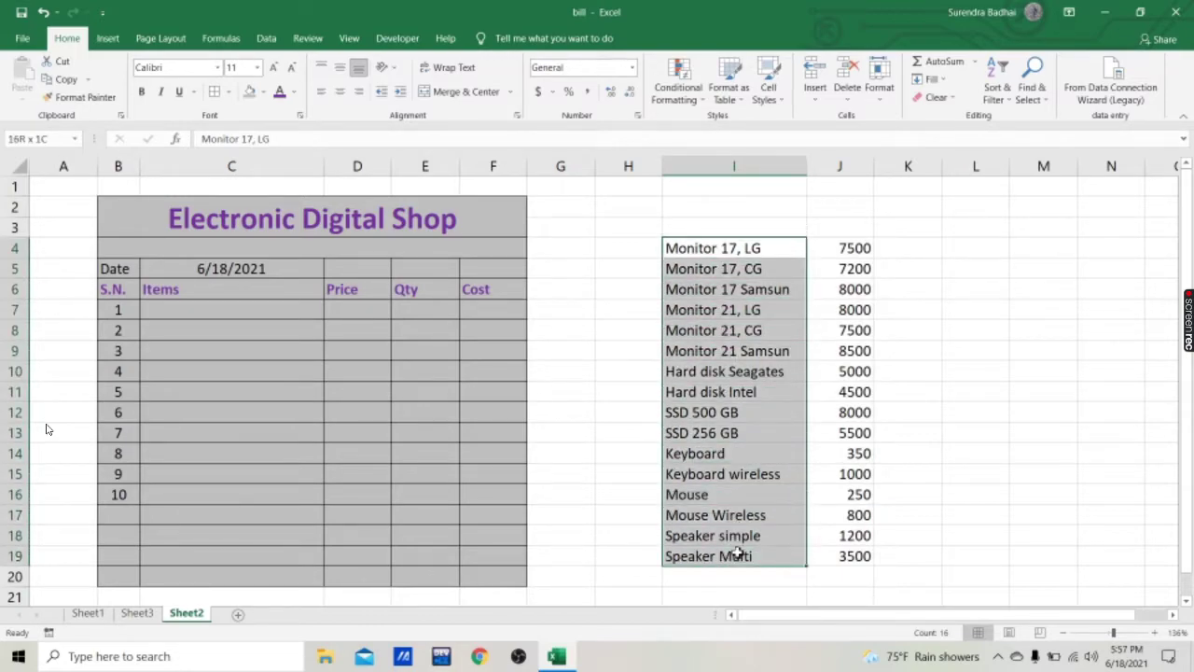
left_click(41, 140)
type("l")
key("Return")
Give the Items cells C7:C16 list data validation with =item as the source.
left_click(192, 311)
left_click_drag(193, 326, 214, 494)
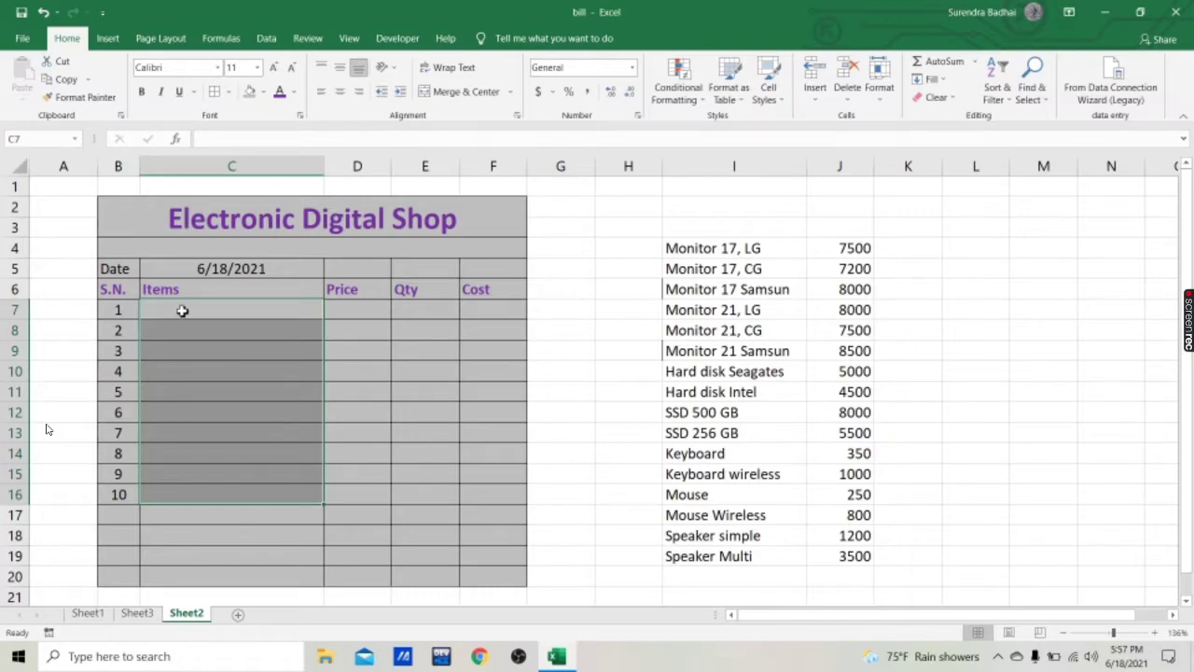
left_click_drag(182, 310, 183, 494)
left_click(271, 43)
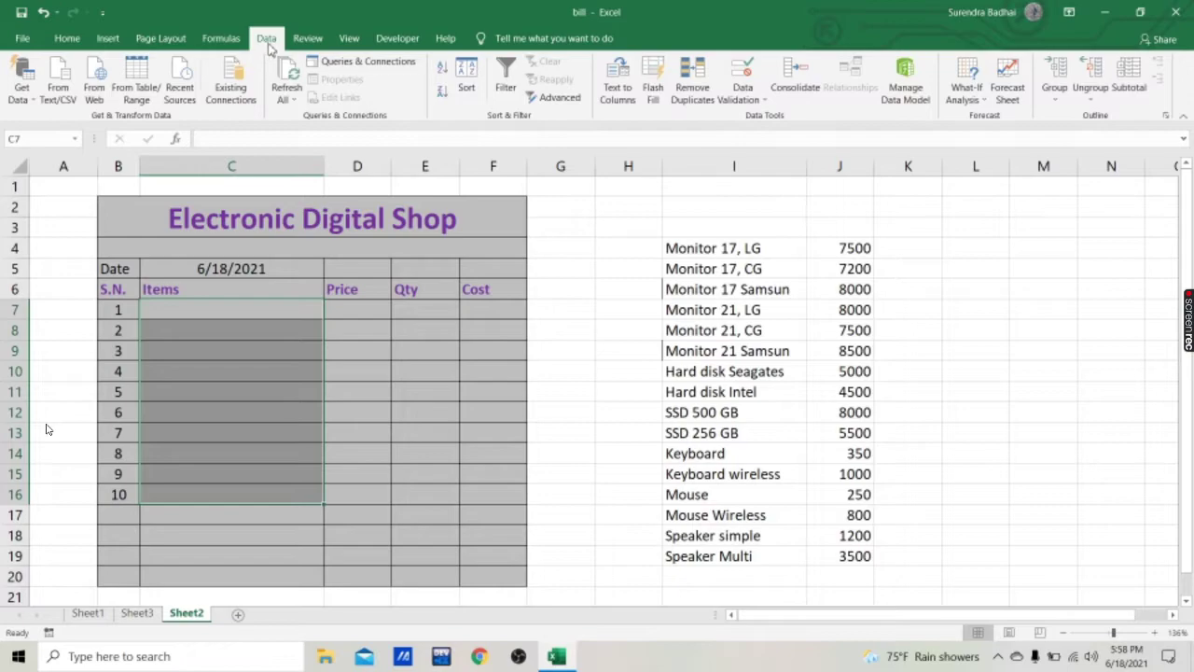
left_click(748, 99)
left_click(775, 118)
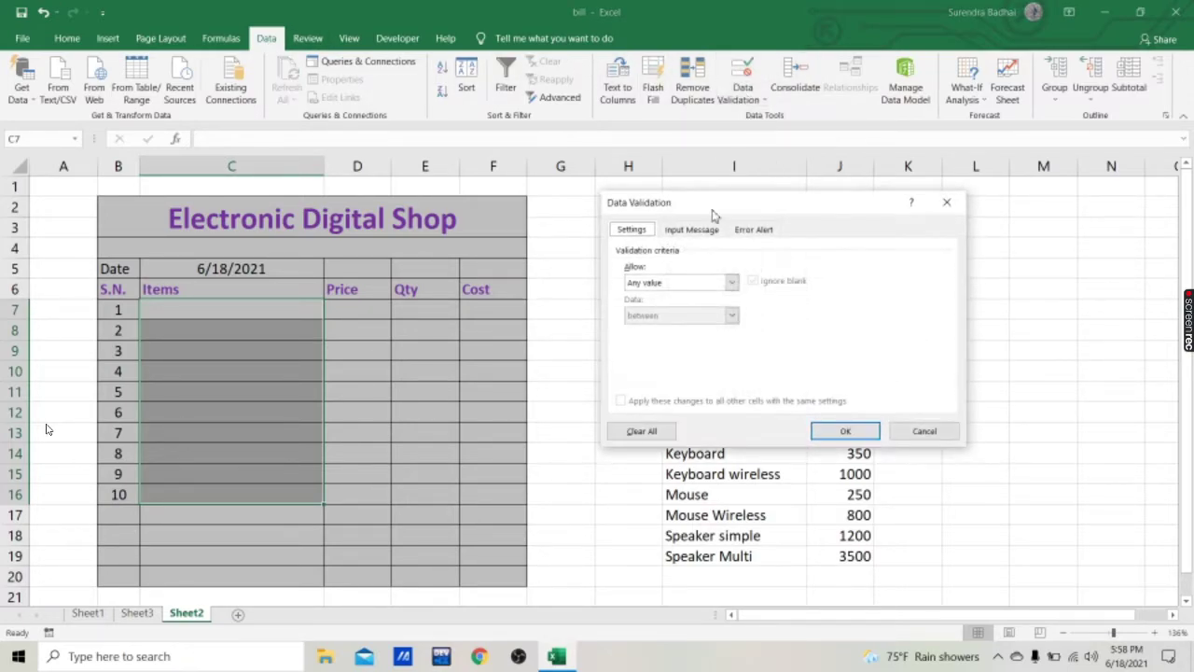
left_click_drag(713, 204, 709, 199)
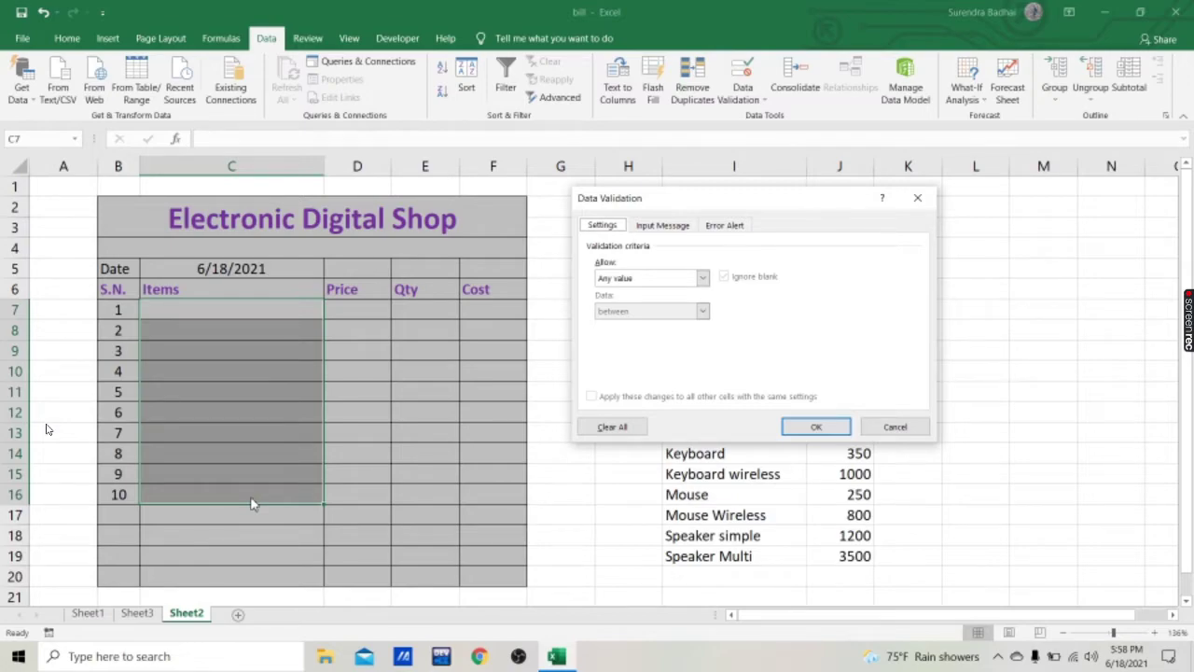
left_click(706, 286)
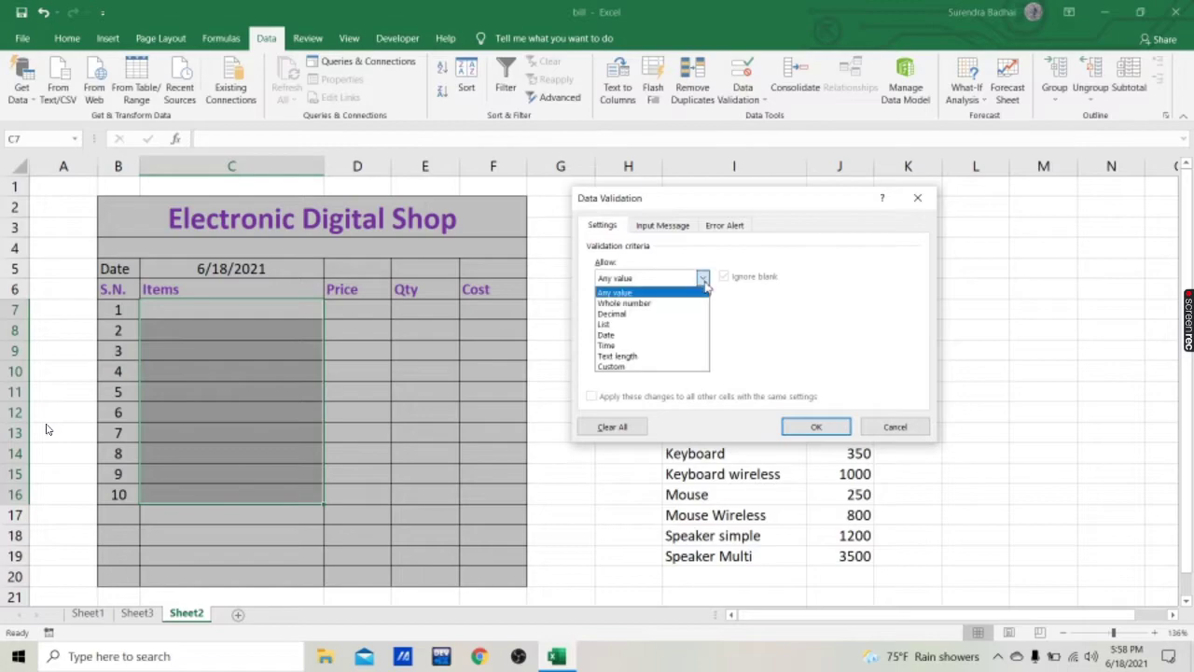
left_click(626, 323)
left_click(632, 344)
type("=item")
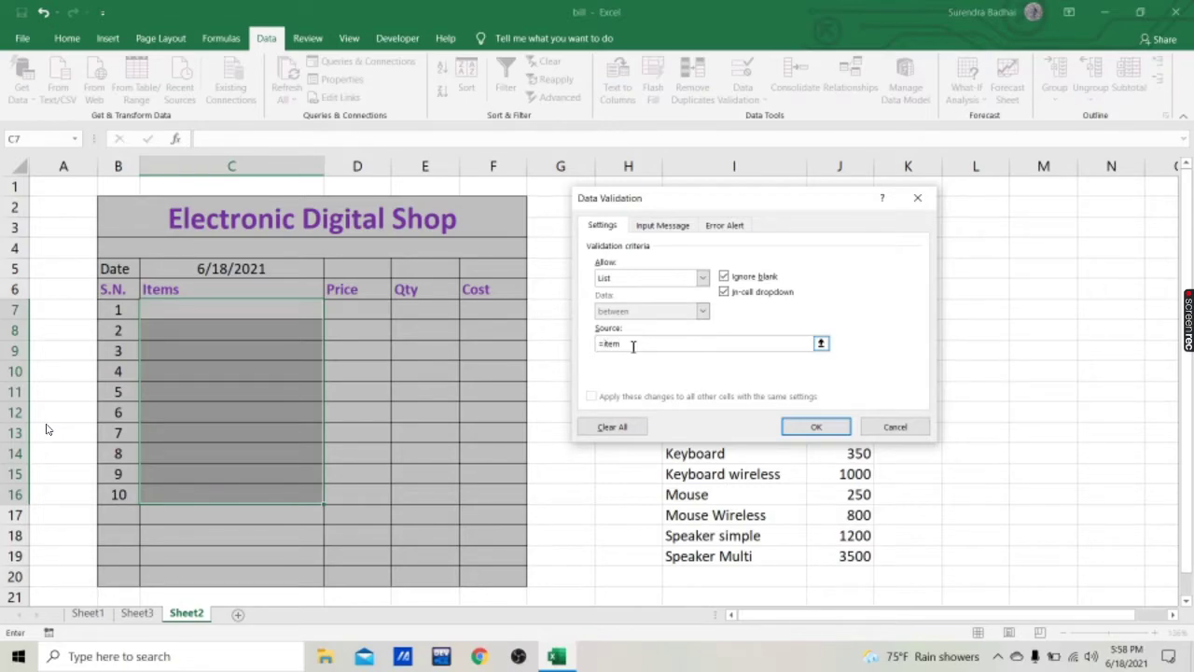
key("Return")
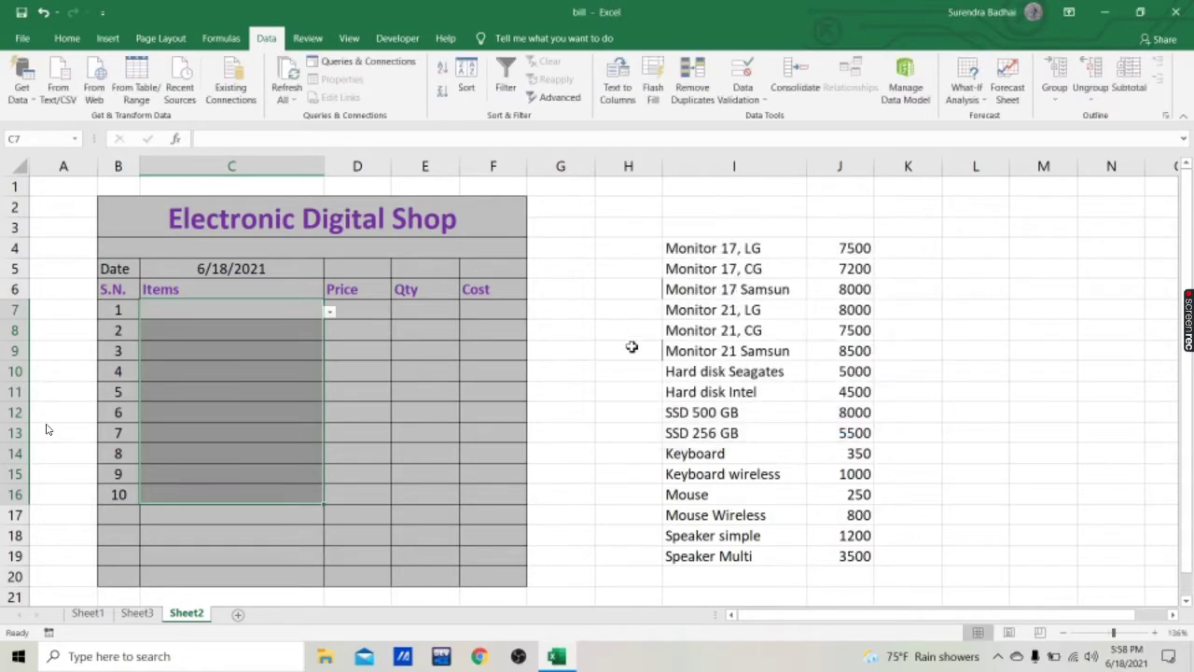
Pick Keyboard wireless for C7 and Hard disk Intel for C8 from the item dropdowns.
left_click(329, 312)
left_click(186, 418)
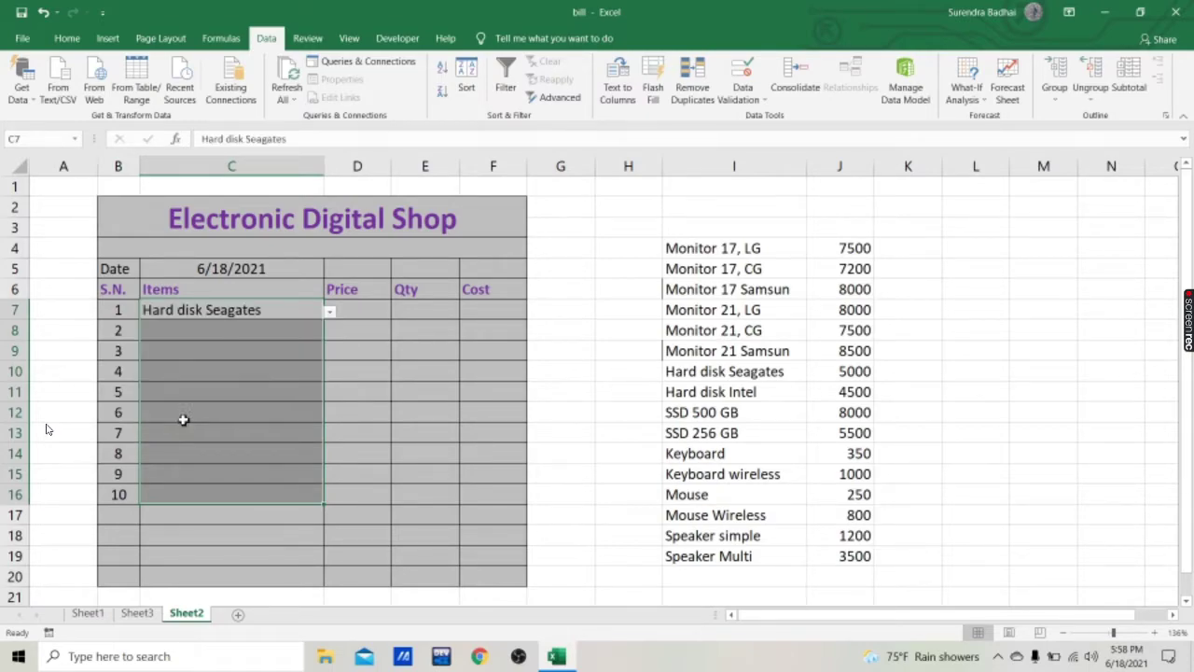
left_click(213, 332)
left_click(329, 333)
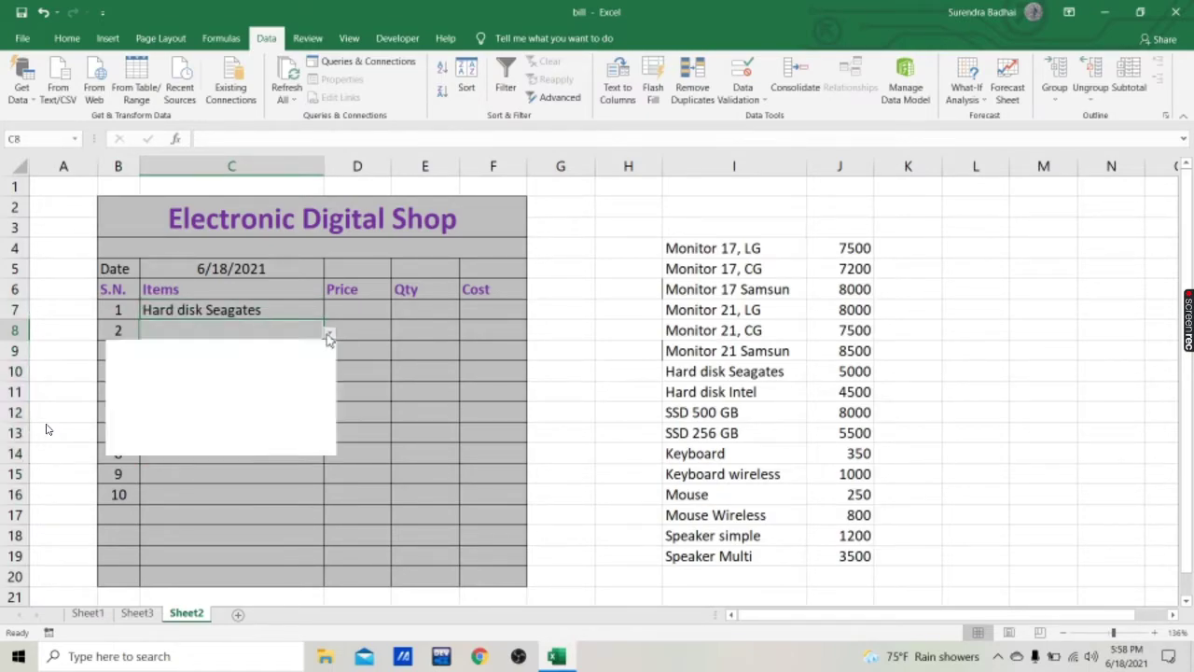
left_click(196, 449)
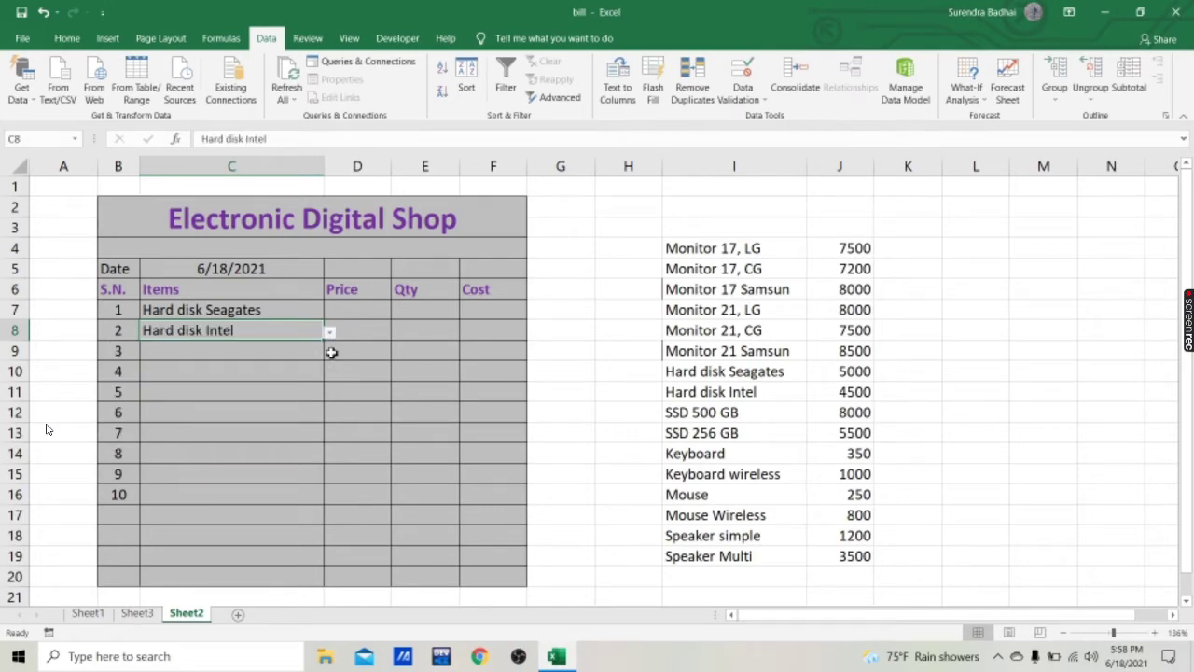
left_click(349, 307)
left_click(322, 311)
left_click(331, 313)
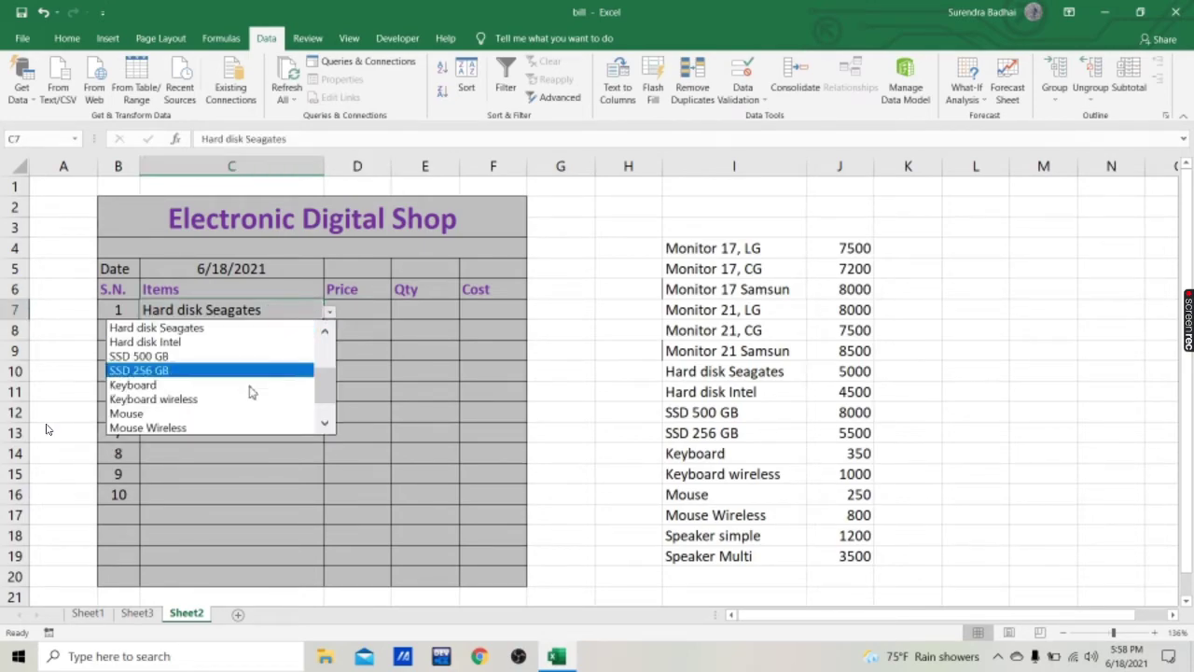
left_click(201, 399)
left_click(354, 313)
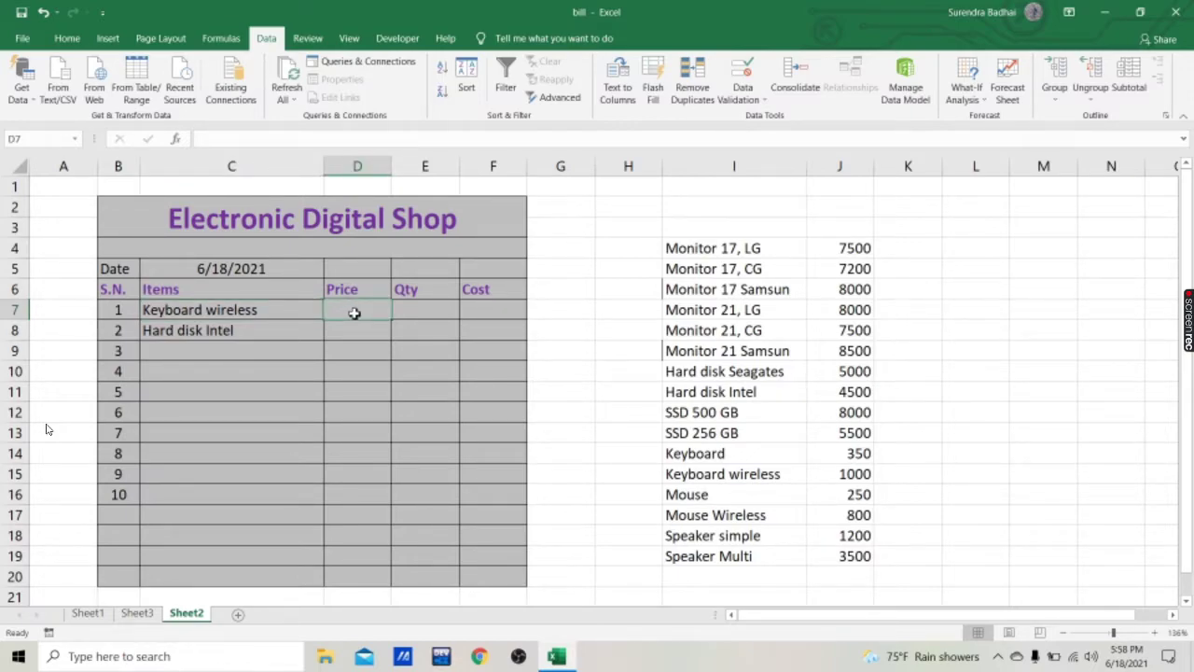
Enter =VLOOKUP(C7,price,2,0) in D7, returning 1000 for Keyboard wireless.
type("=vl")
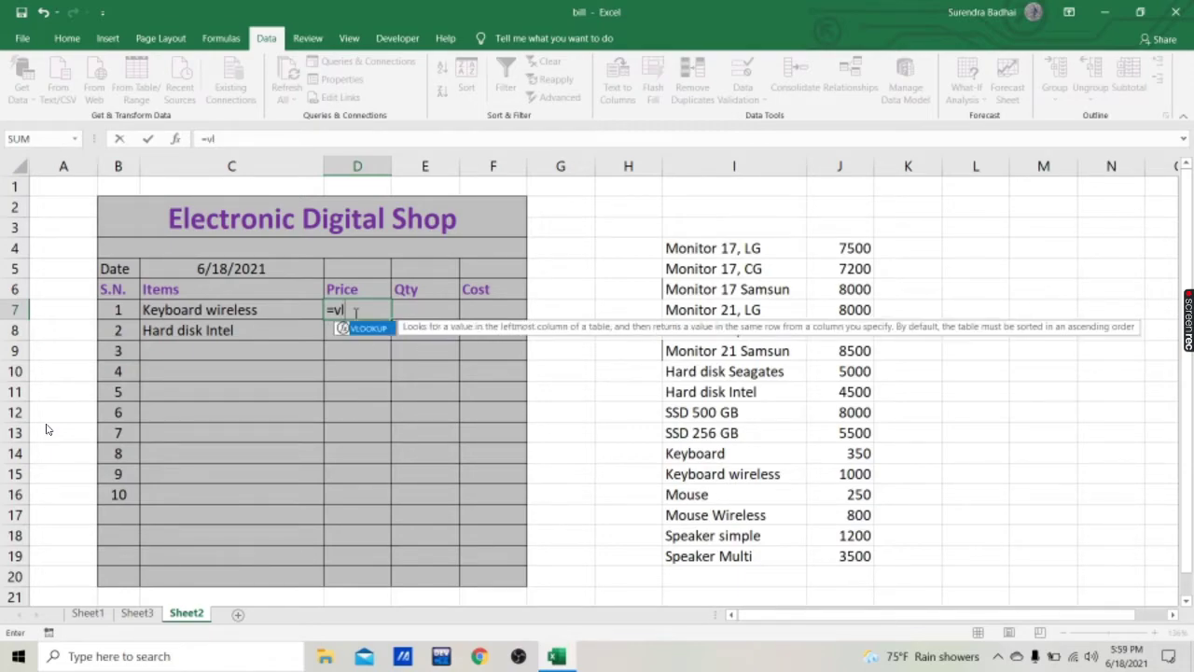
key("Tab")
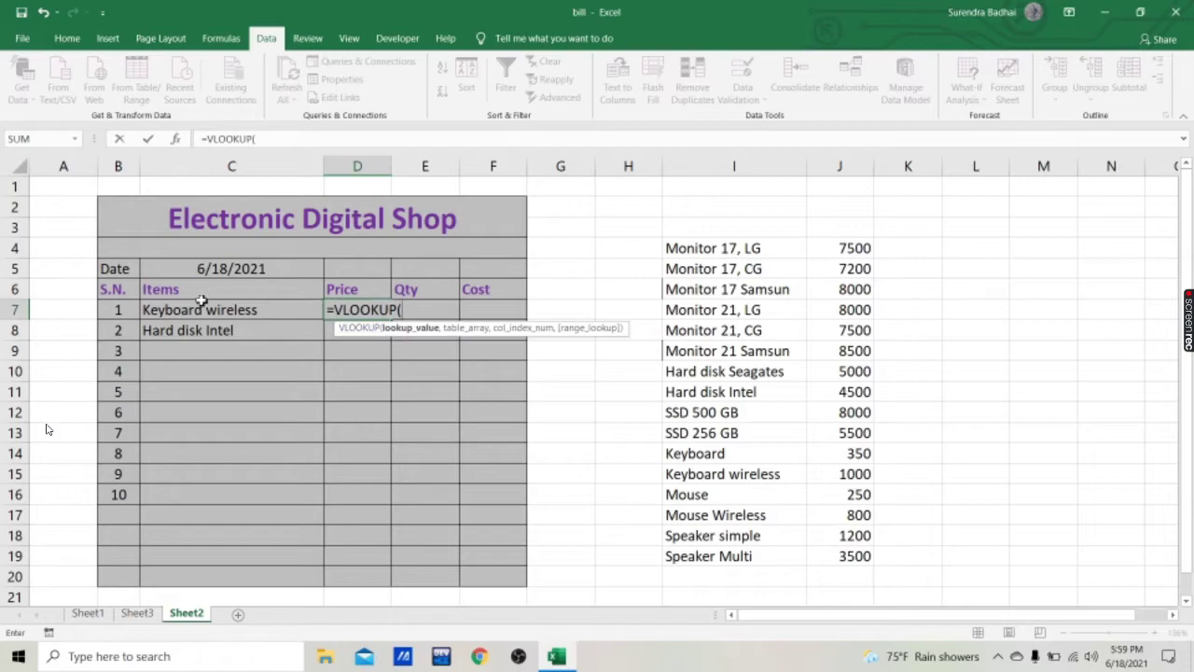
left_click(173, 309)
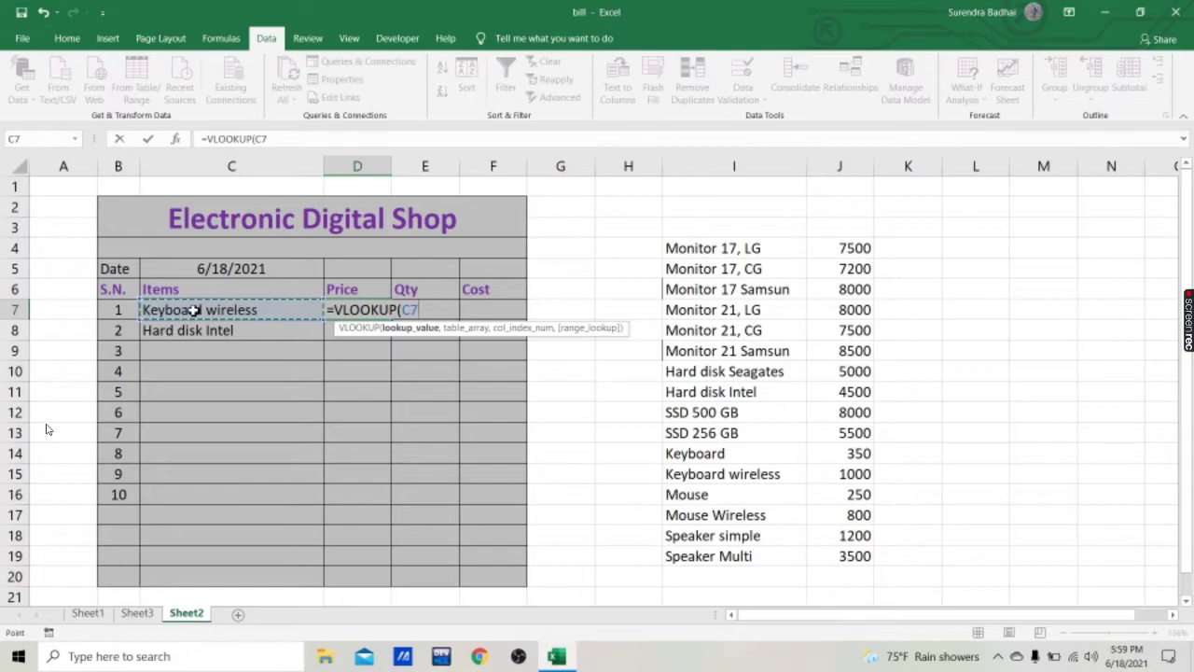
type(",")
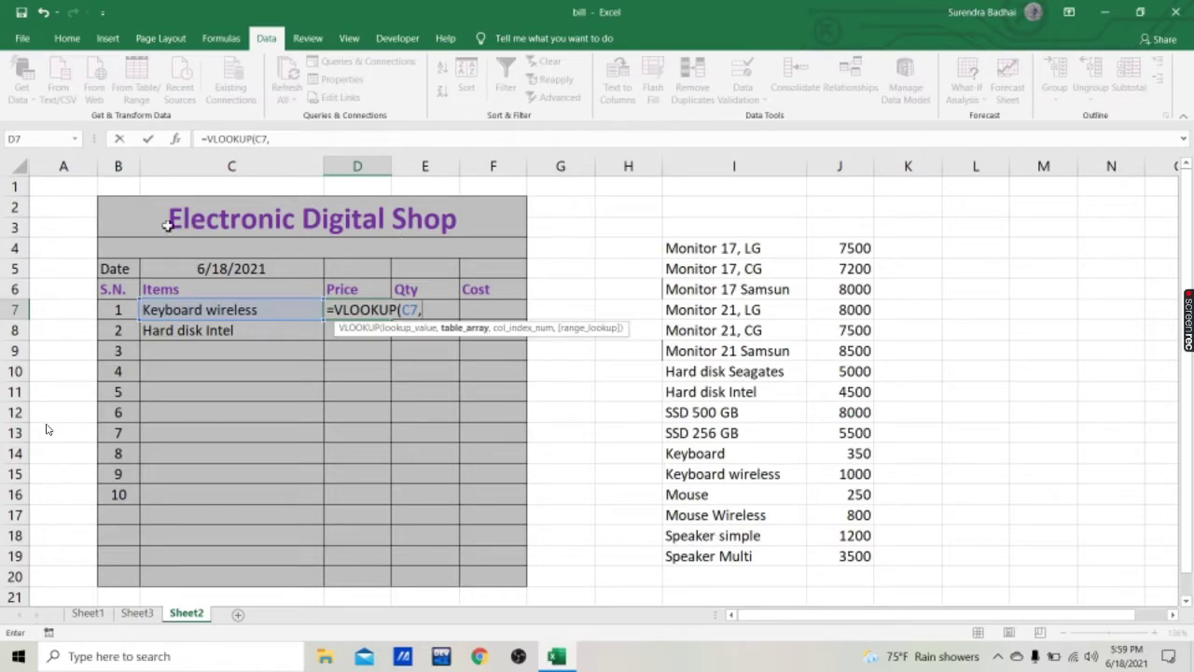
left_click(277, 138)
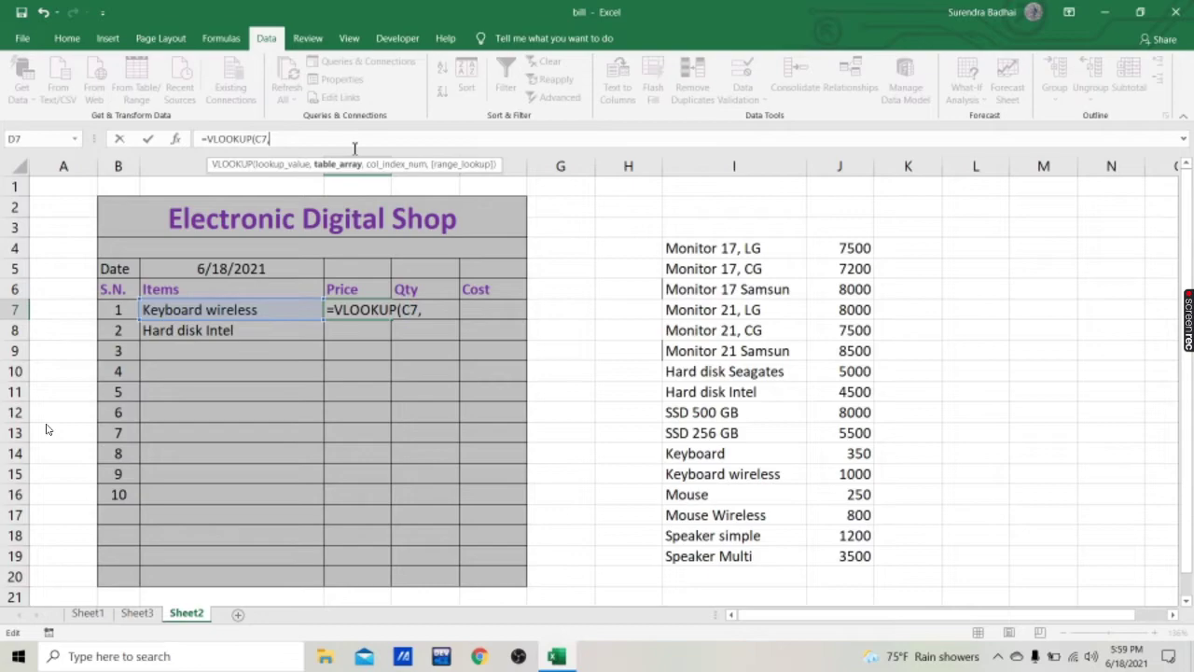
type("pri")
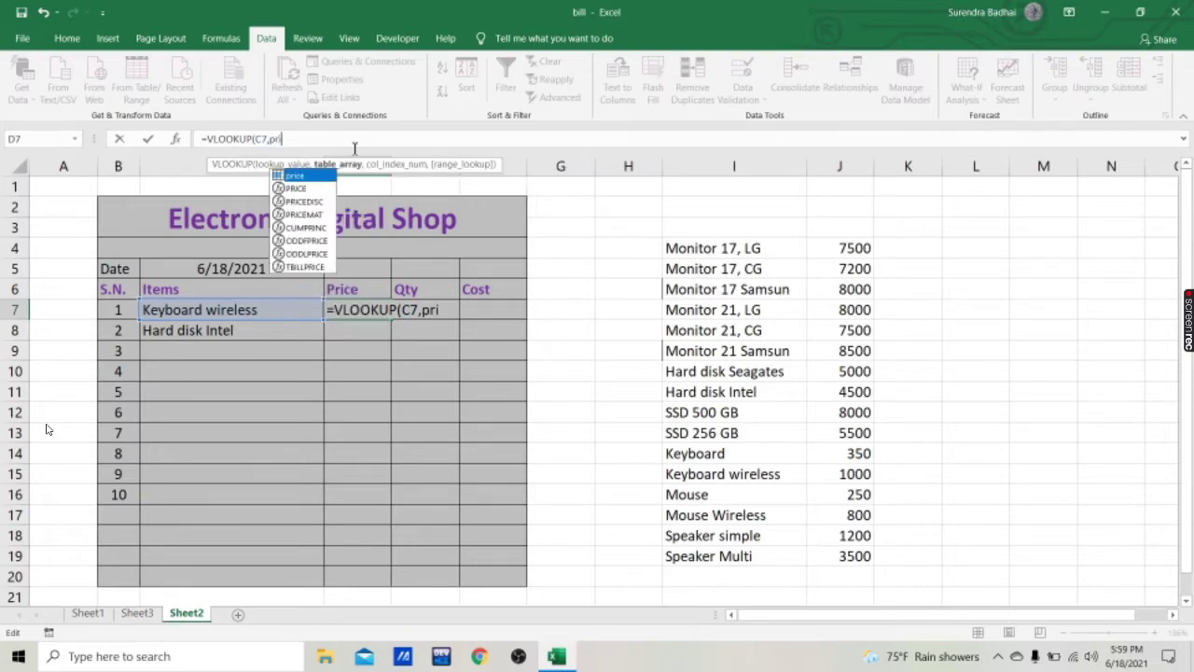
type("ce")
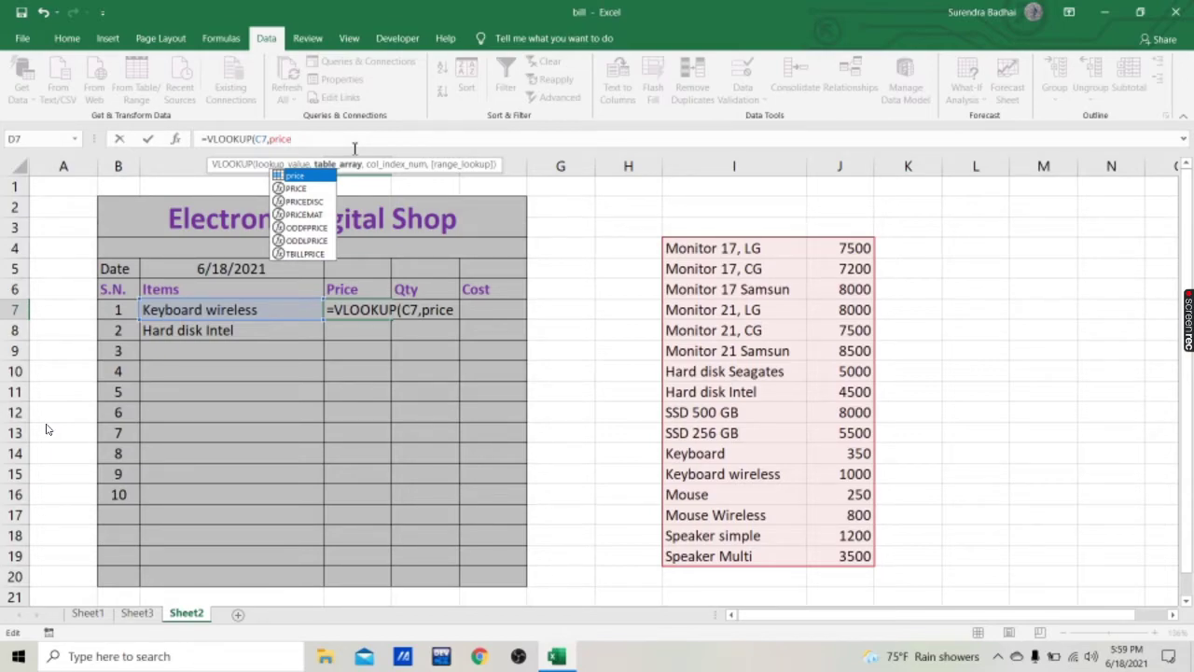
type(",")
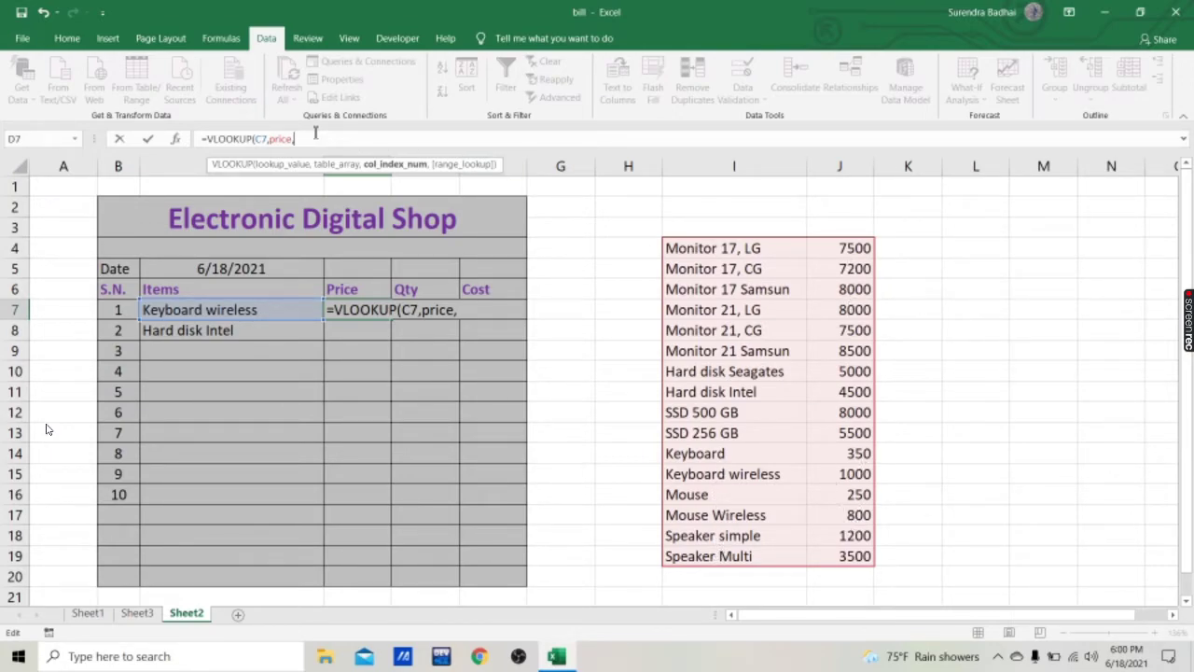
type("2,")
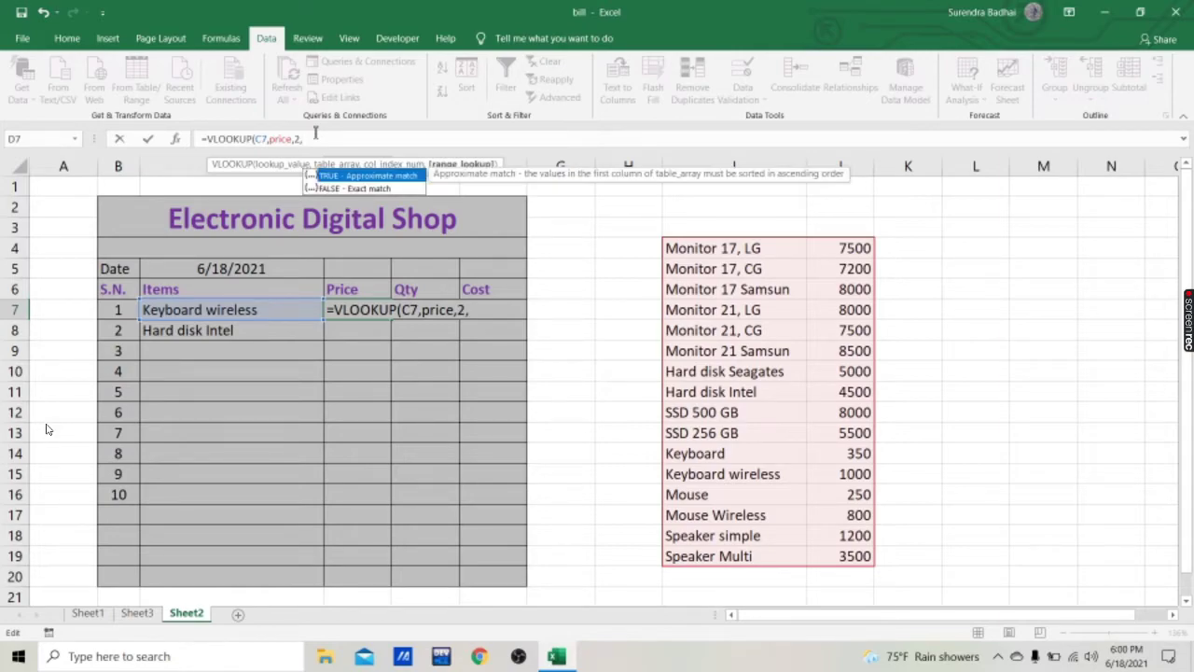
type("0")
type(")")
key("Return")
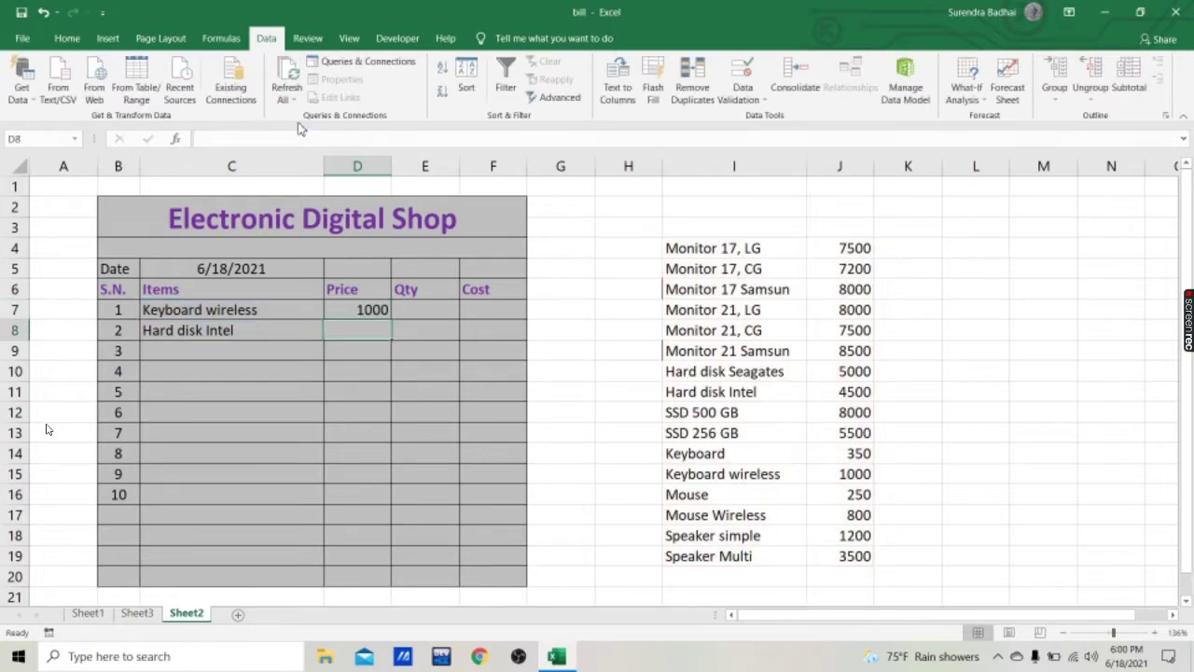
Fill D7's price lookup down to D16 and choose Hard disk Seagates in C9, priced 5000.
left_click(359, 312)
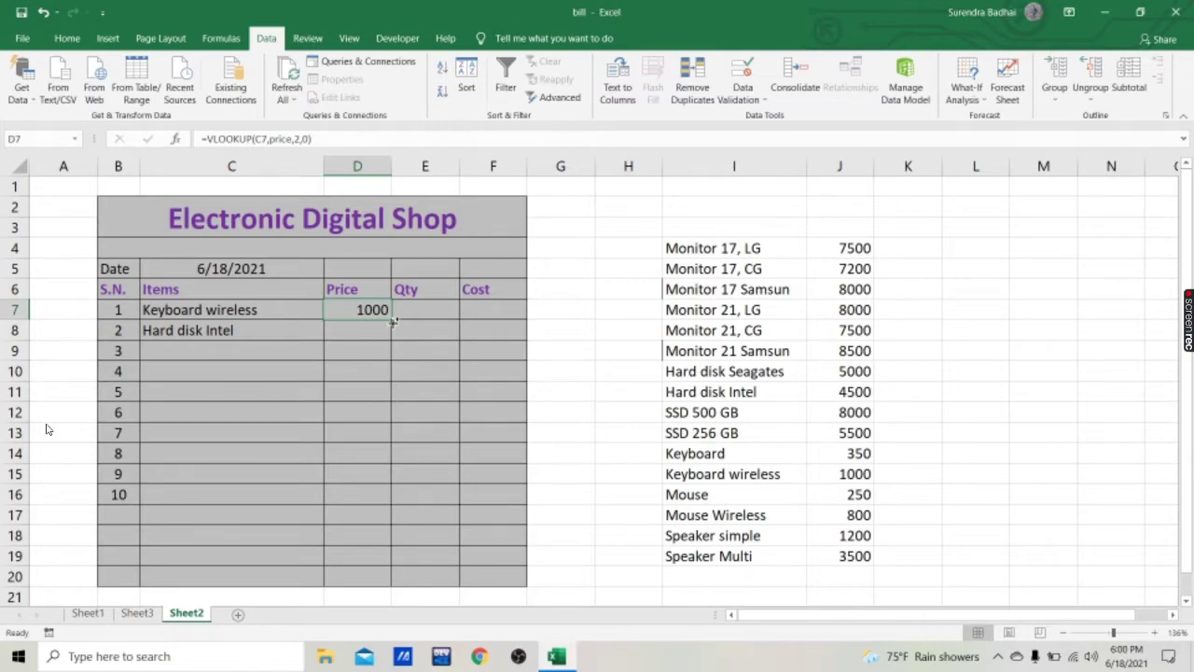
left_click_drag(392, 320, 394, 505)
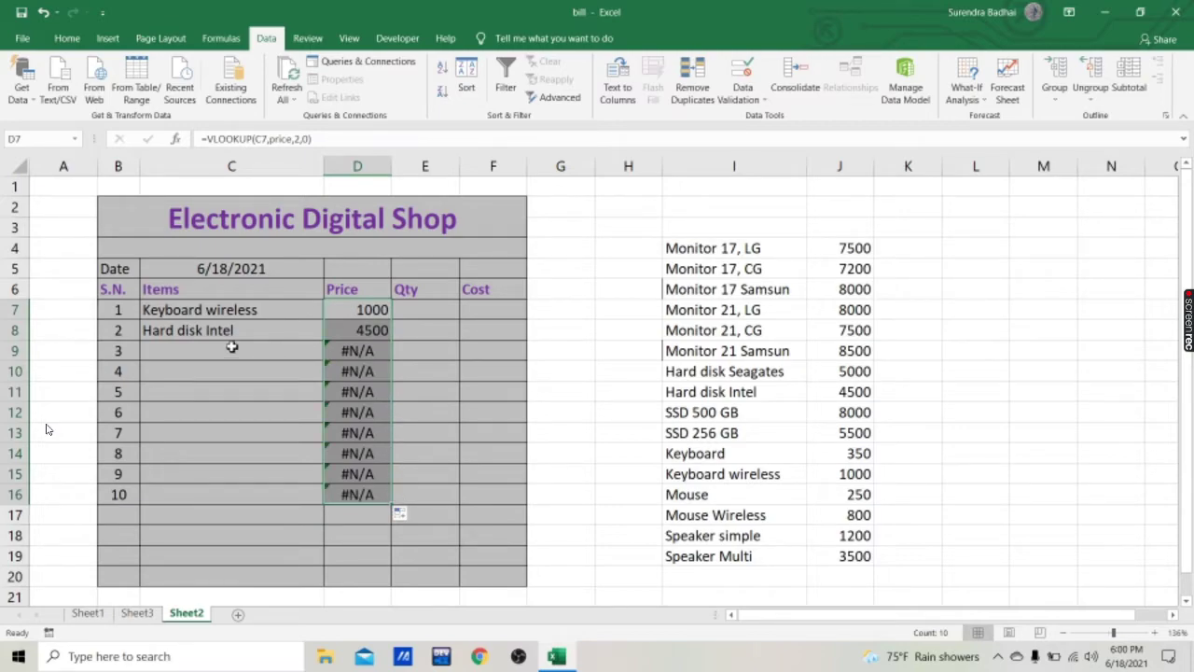
left_click(174, 357)
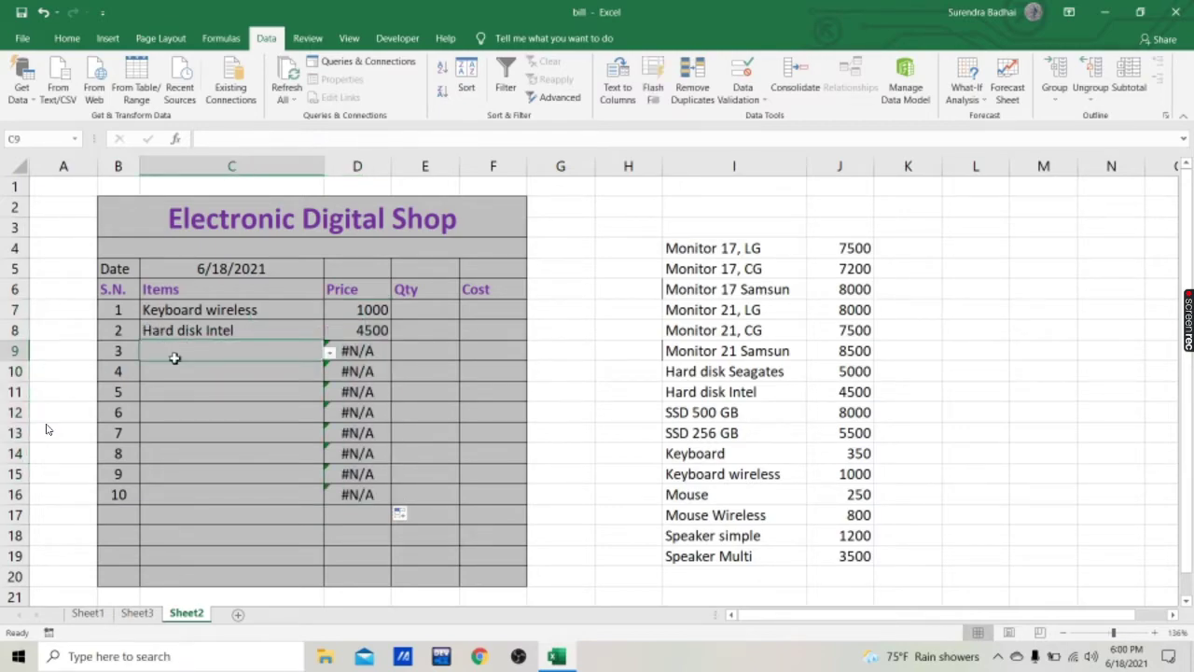
left_click(330, 352)
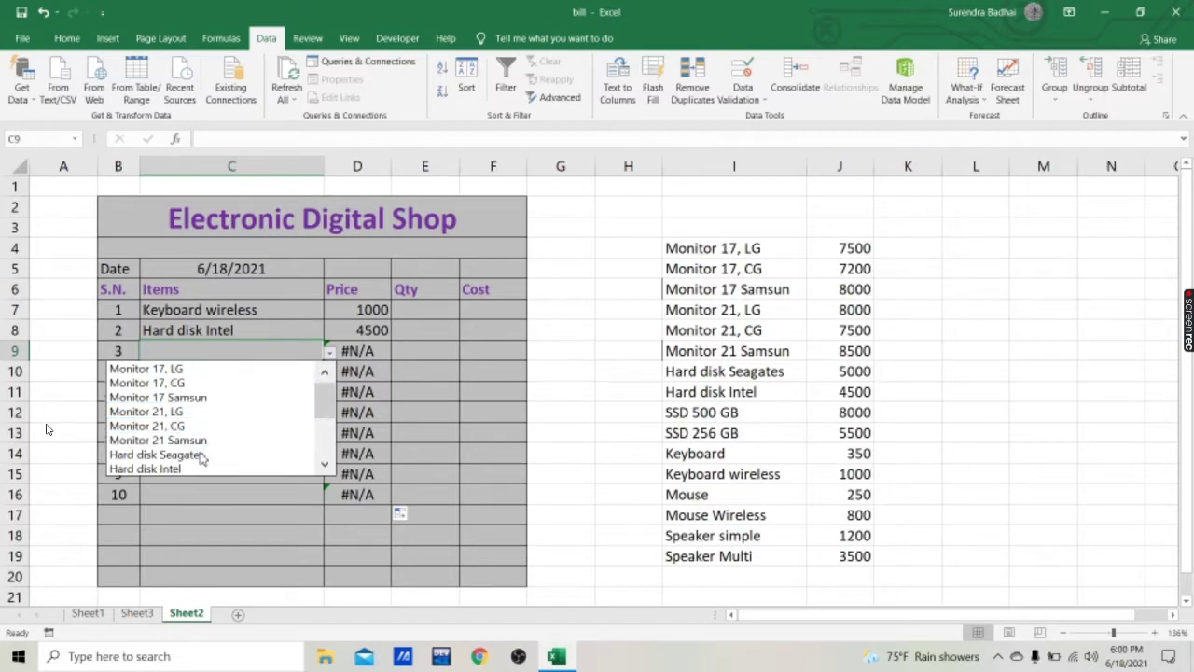
left_click(201, 456)
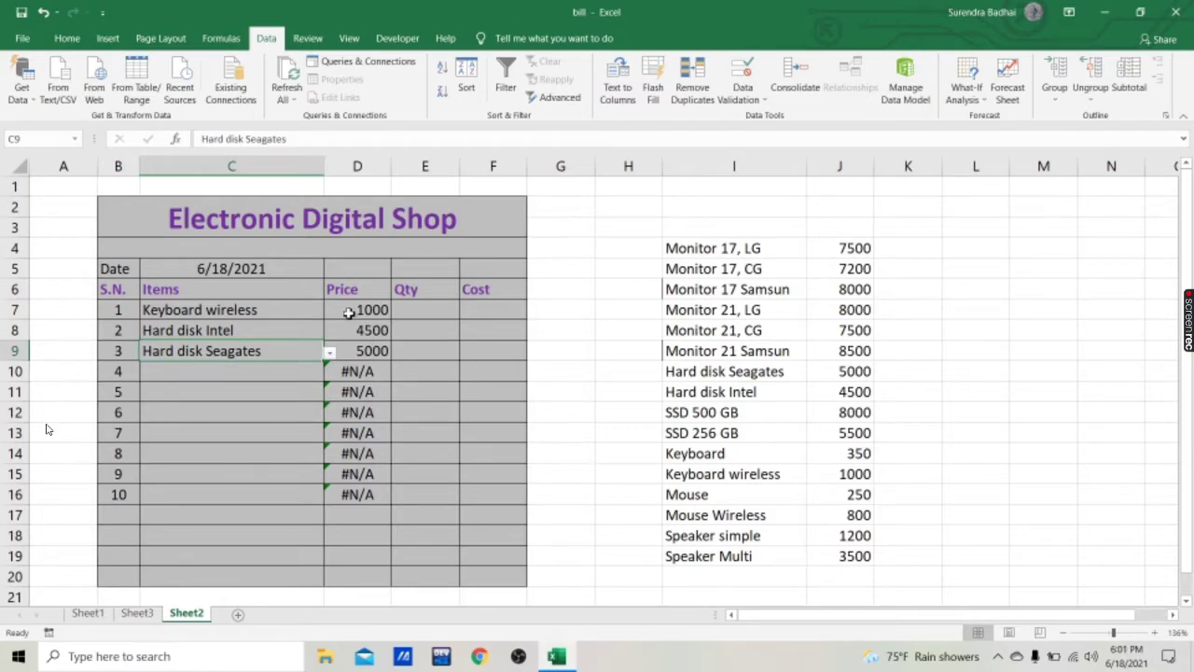
left_click(349, 313)
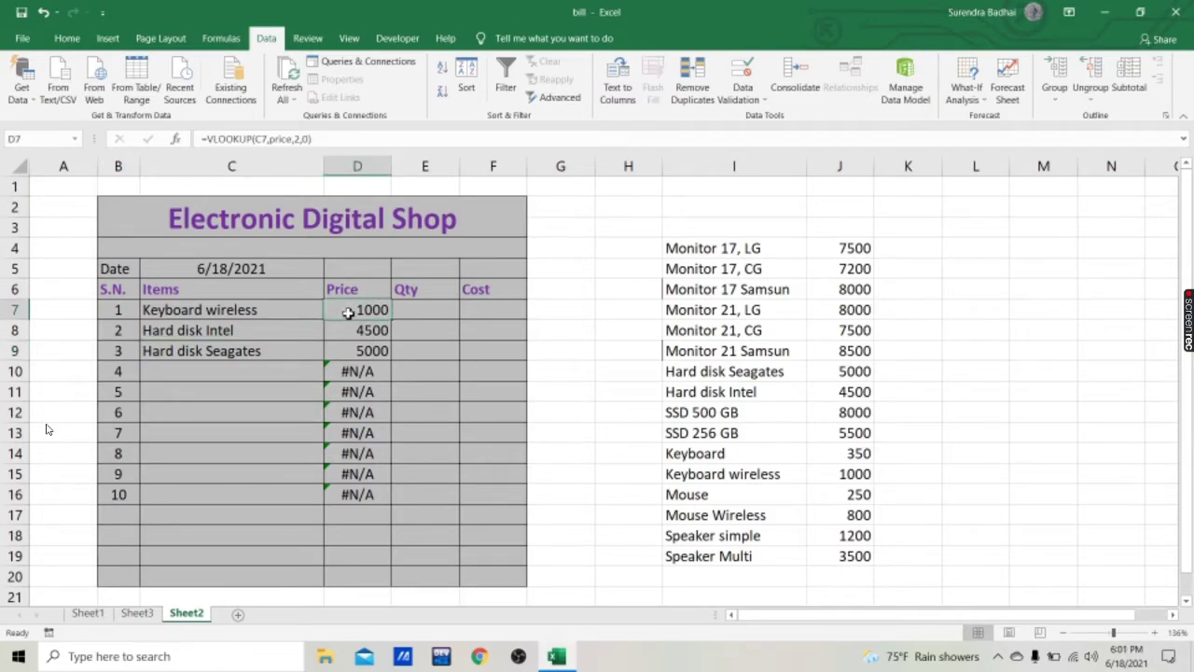
Wrap D7's lookup in IFERROR with a blank result and fill it down to D16.
left_click(259, 140)
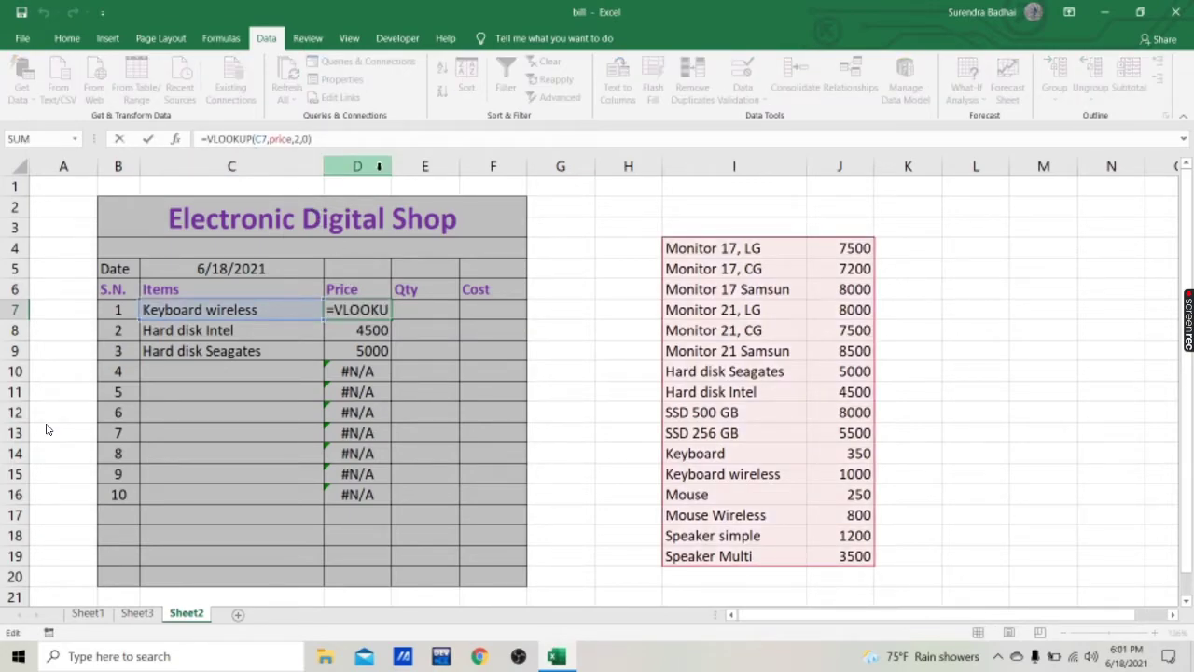
type("i")
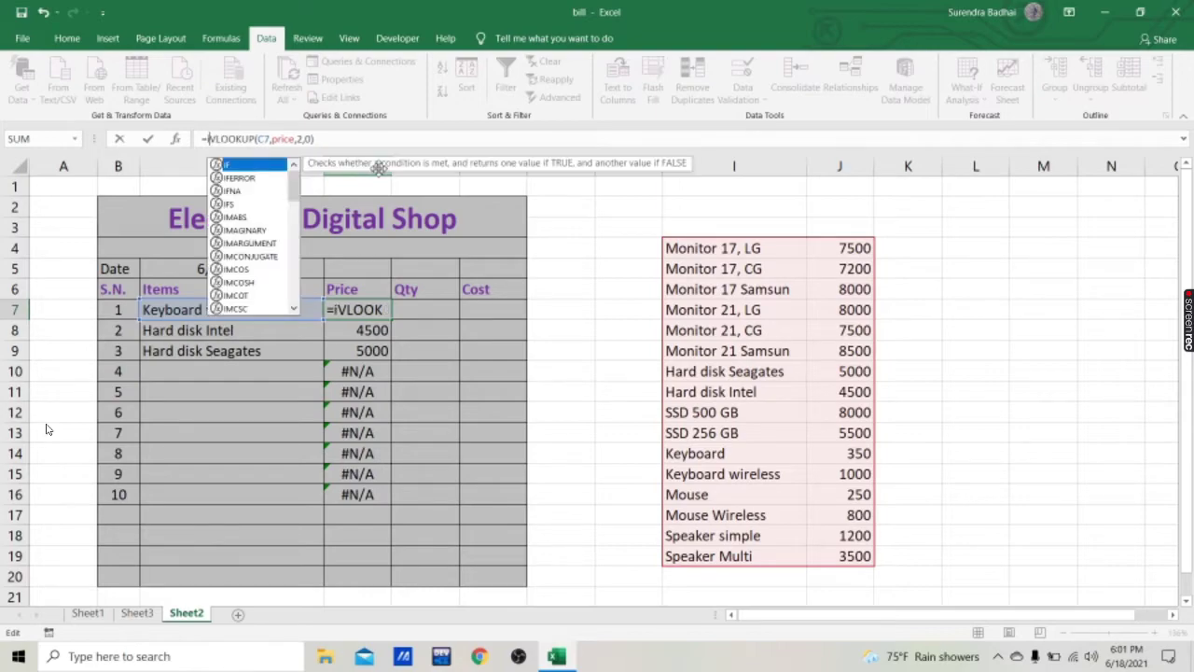
type("f")
key("Down")
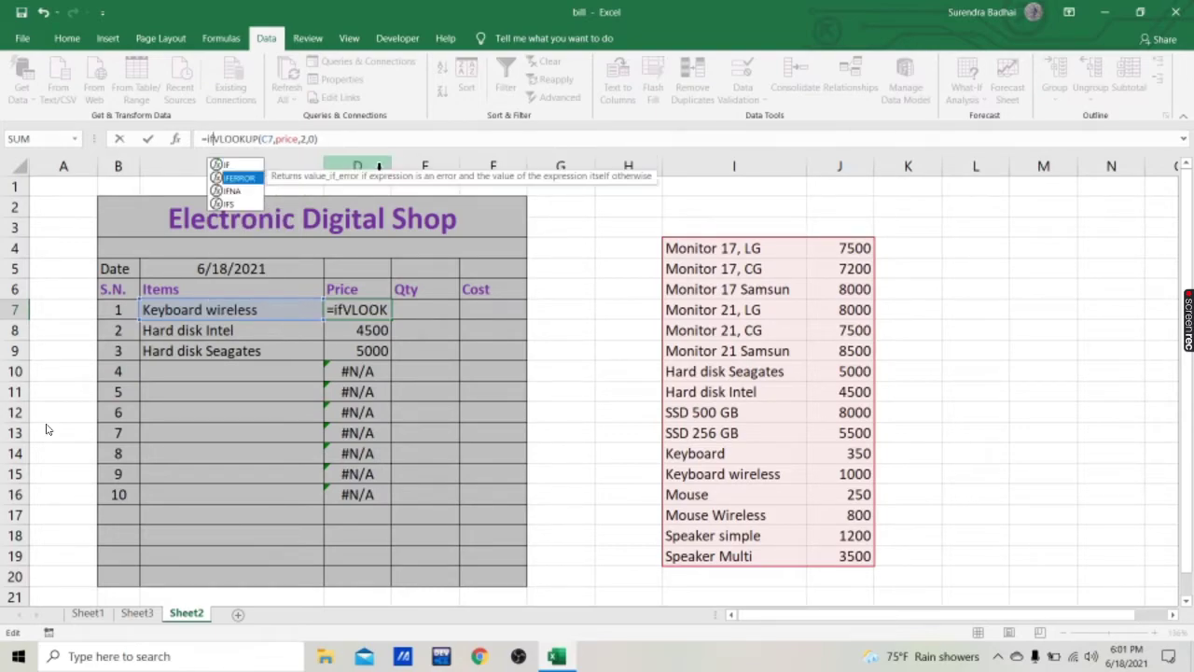
key("Tab")
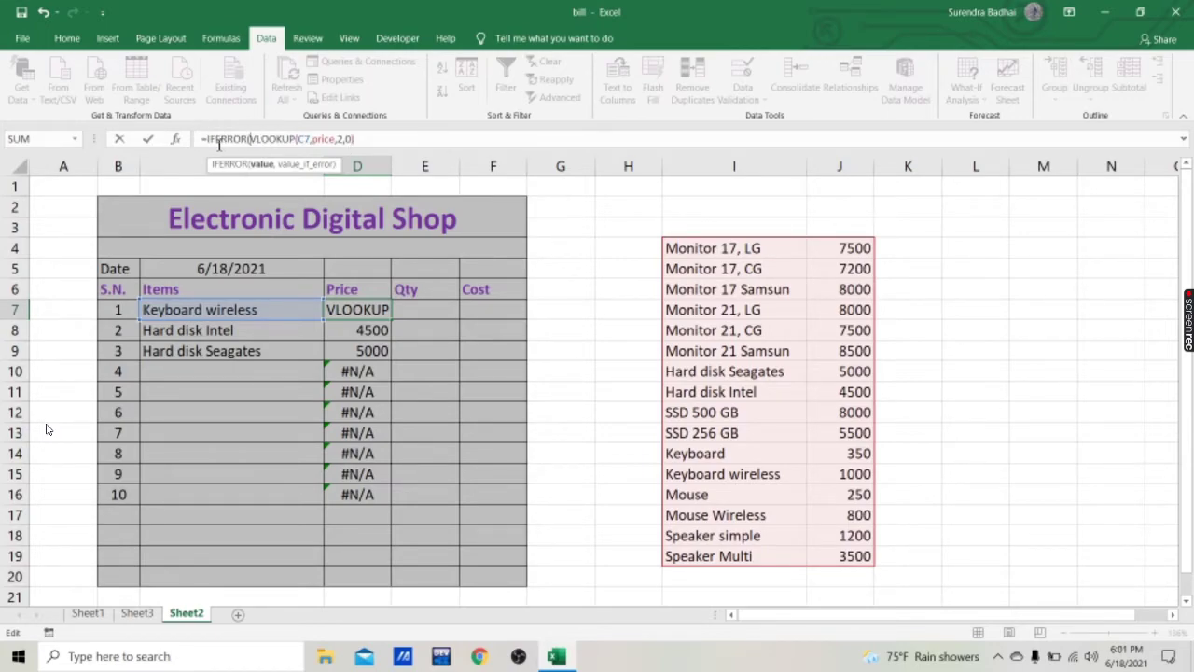
left_click(365, 138)
type(",")
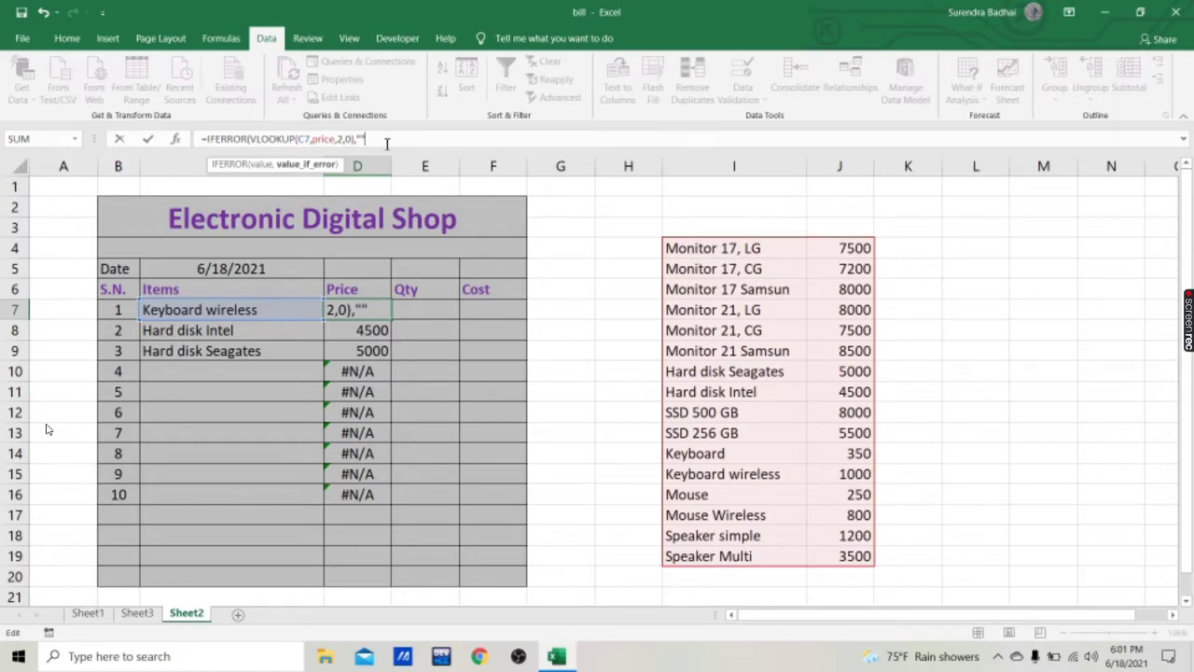
type(")")
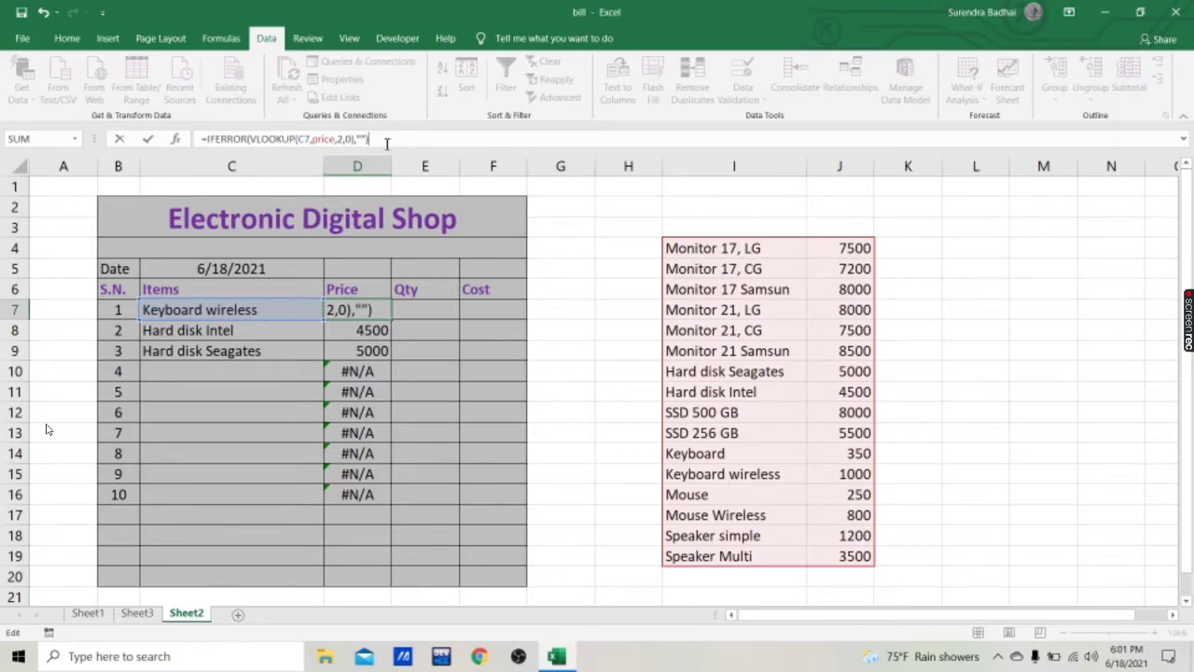
key("Return")
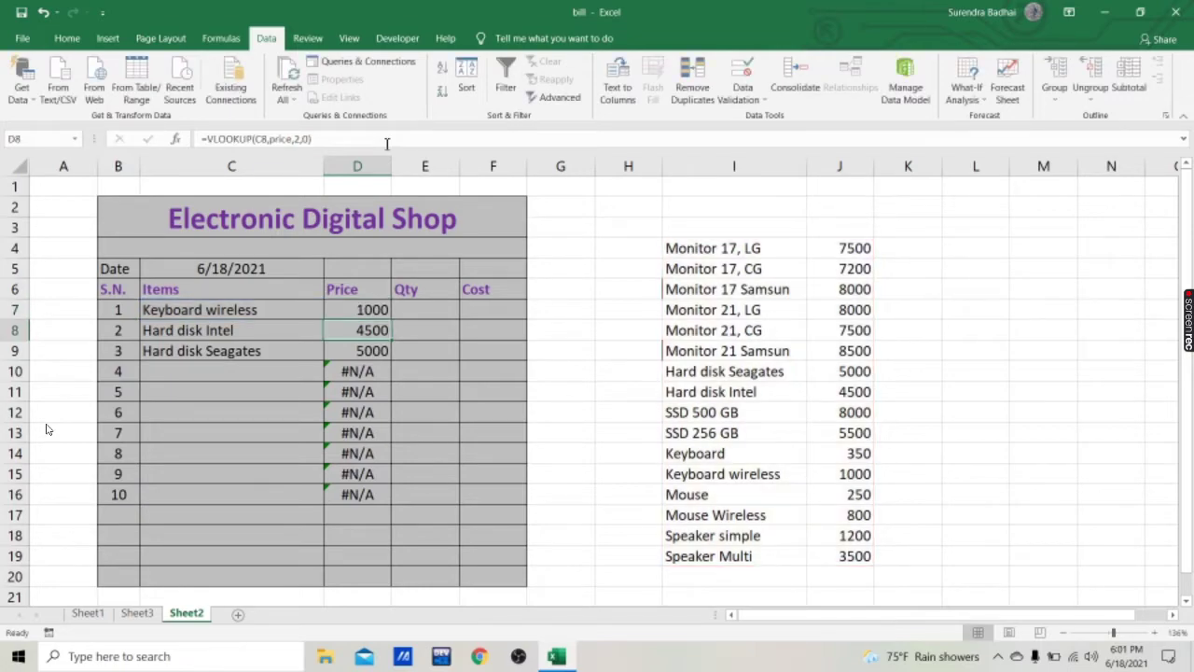
left_click(376, 310)
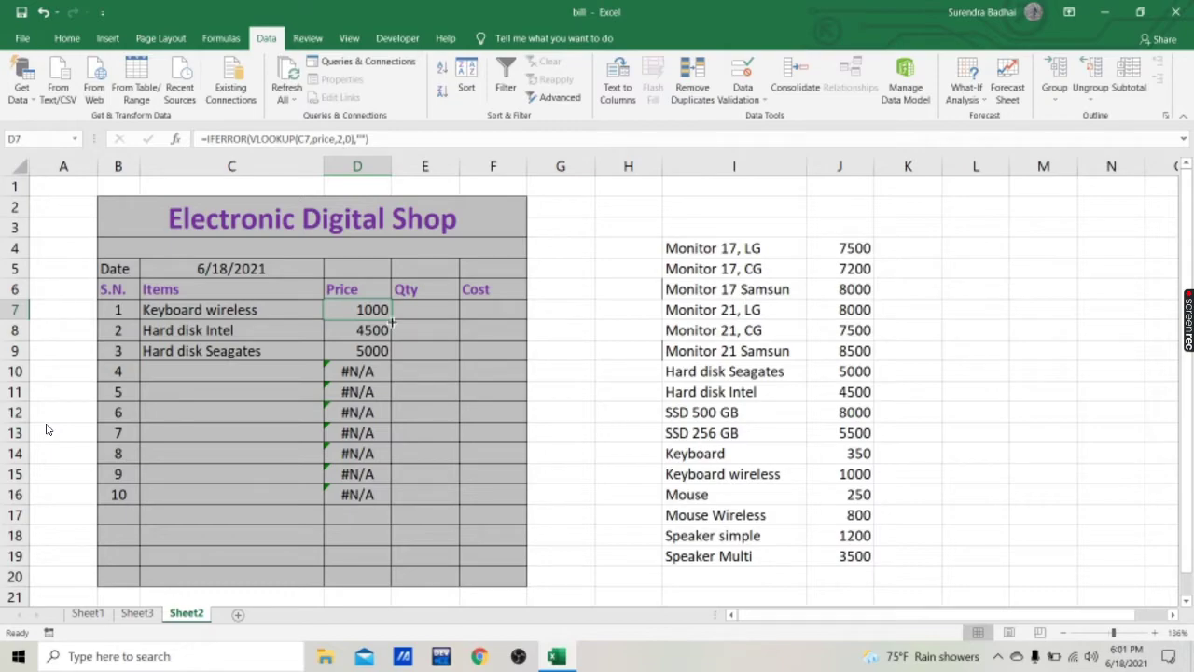
left_click_drag(393, 322, 400, 511)
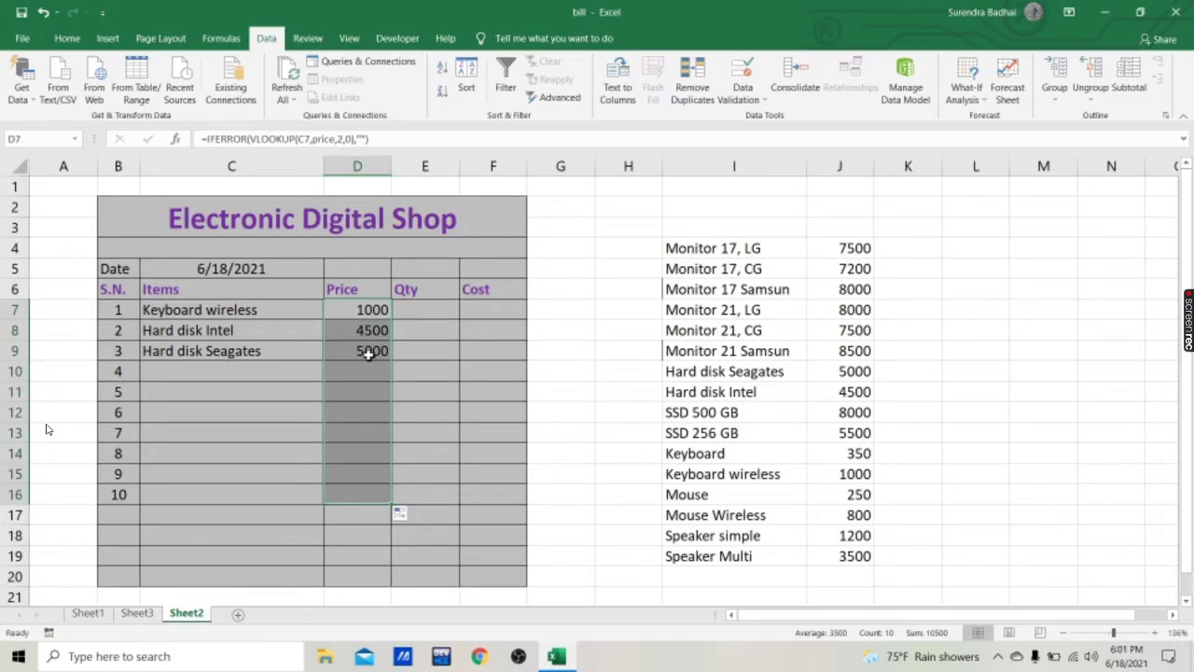
Clear the chosen items and set item 1 in C7 to Monitor 21, LG, priced 8000.
left_click(202, 371)
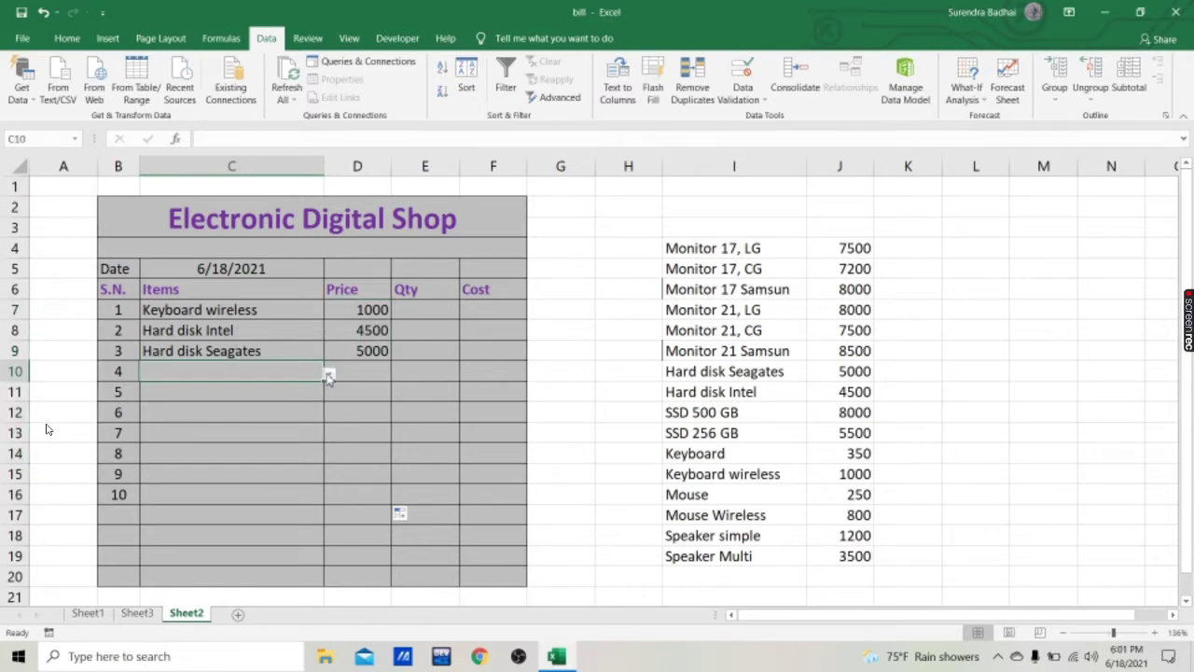
left_click(328, 373)
left_click(194, 432)
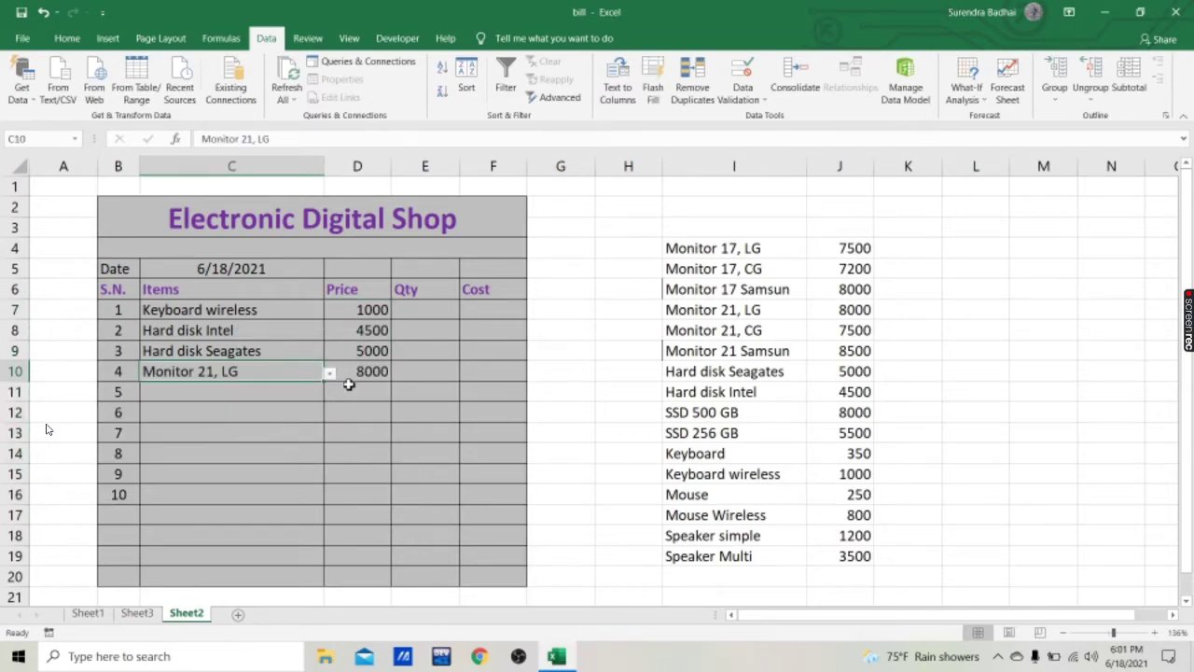
left_click_drag(168, 308, 210, 388)
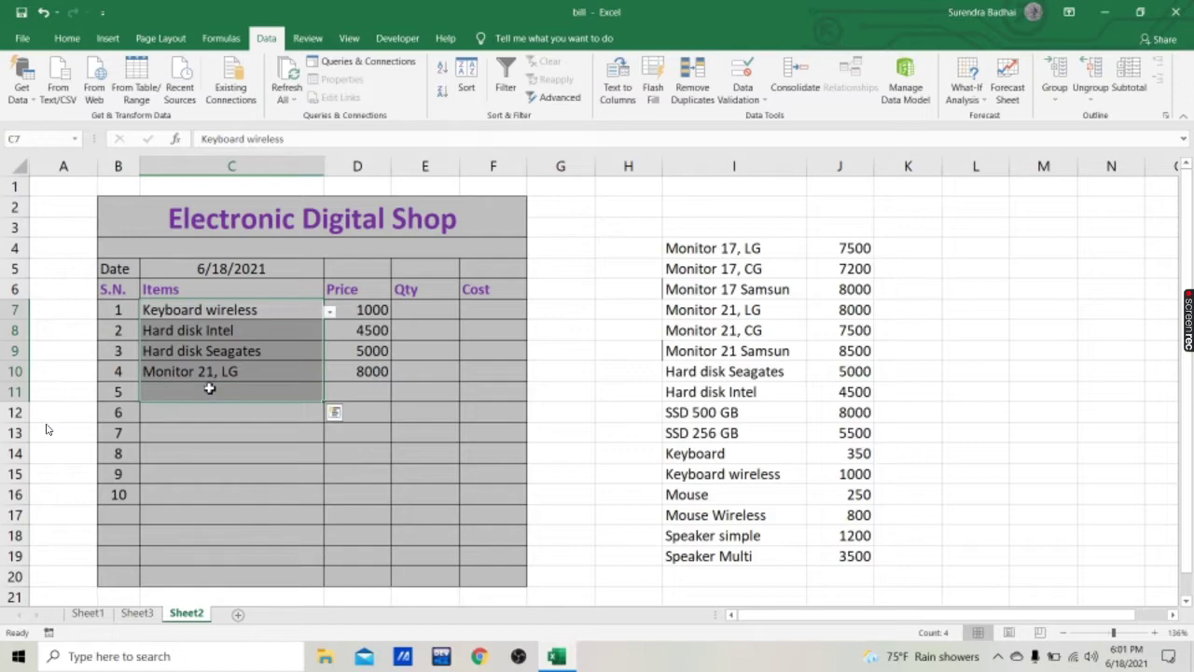
key("Delete")
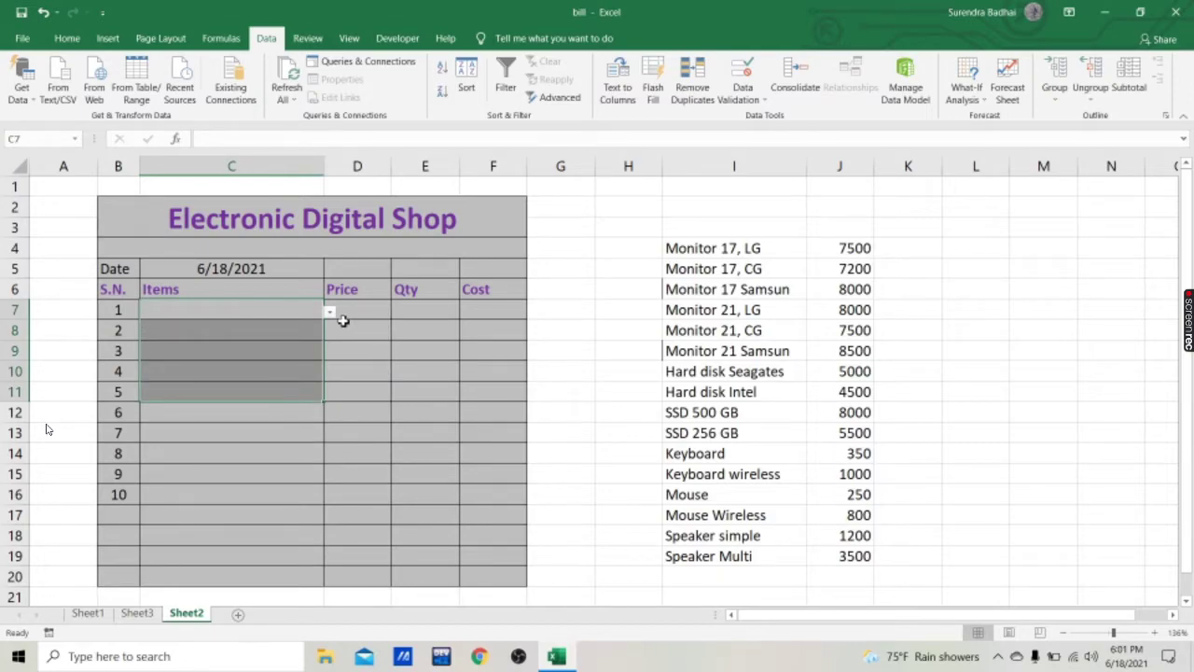
left_click(329, 313)
left_click(200, 377)
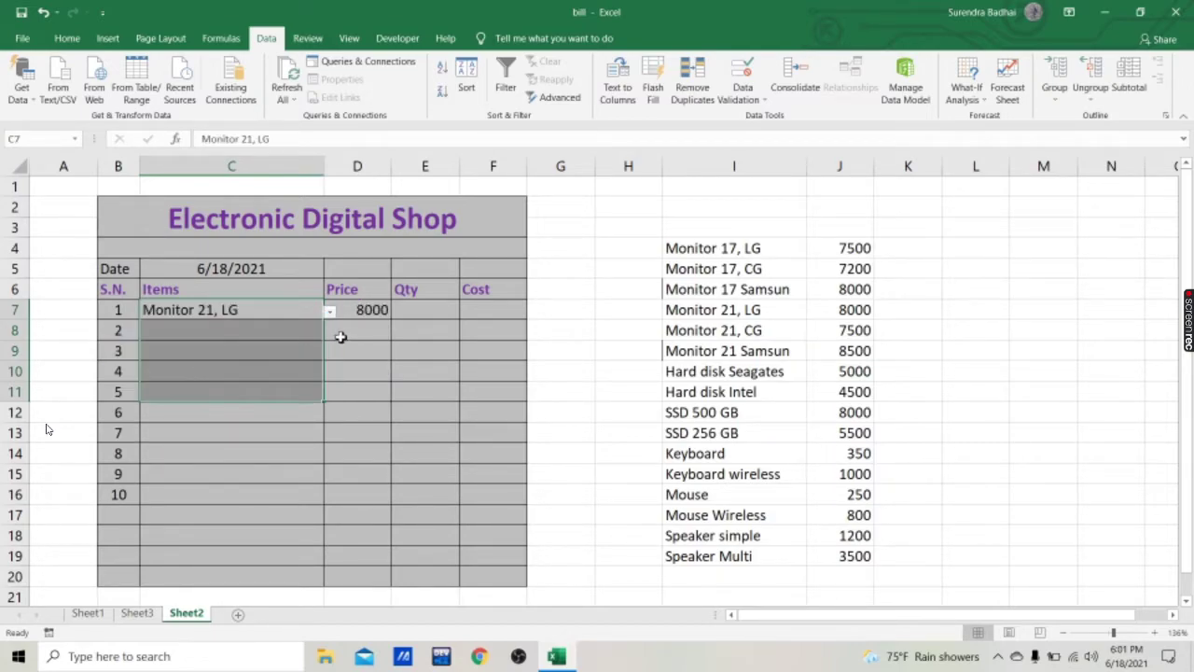
Check that the Price formulas in the empty bill rows now show blanks.
left_click(370, 376)
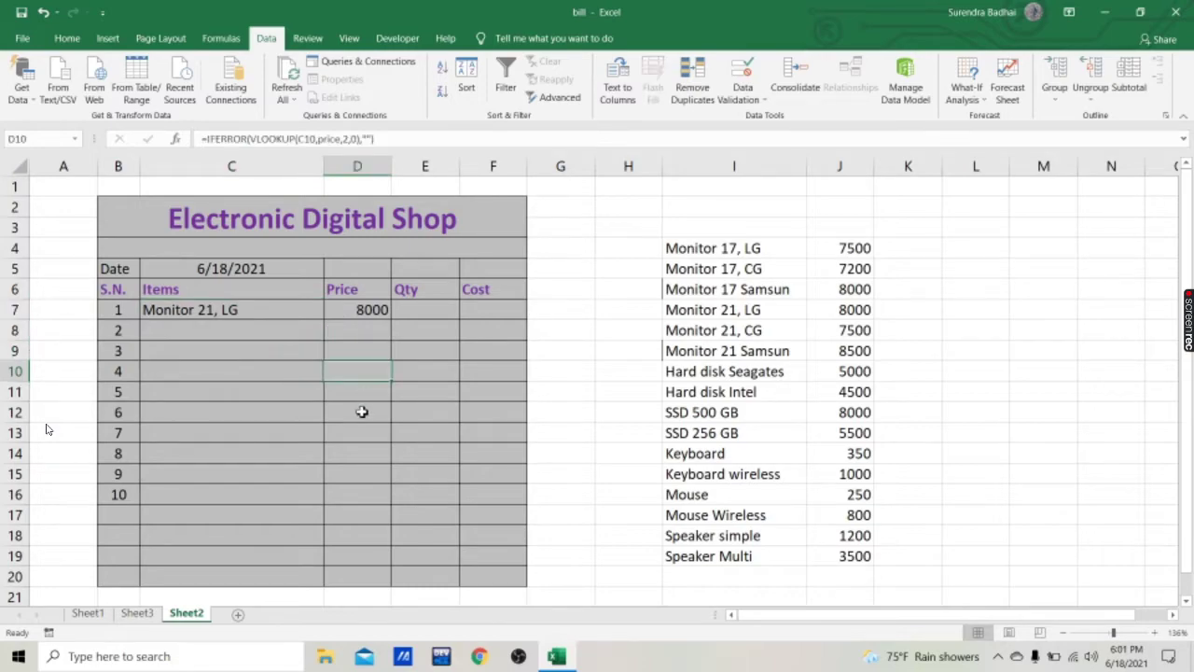
left_click(354, 427)
left_click(354, 448)
left_click(350, 354)
left_click(357, 432)
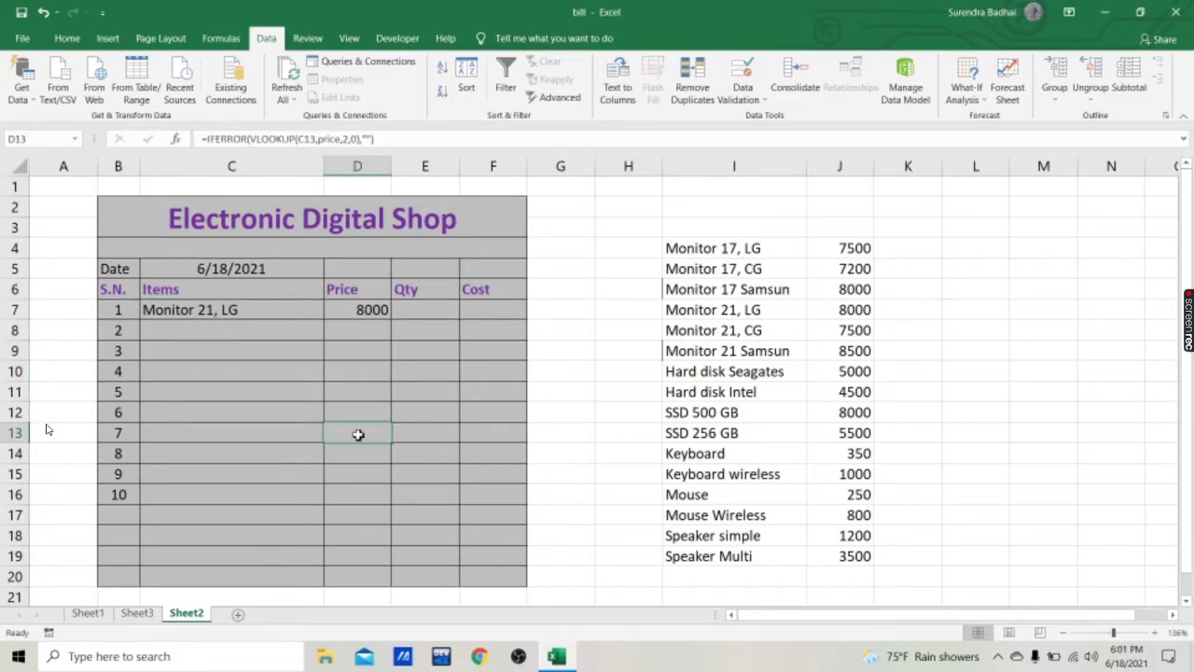
left_click(493, 311)
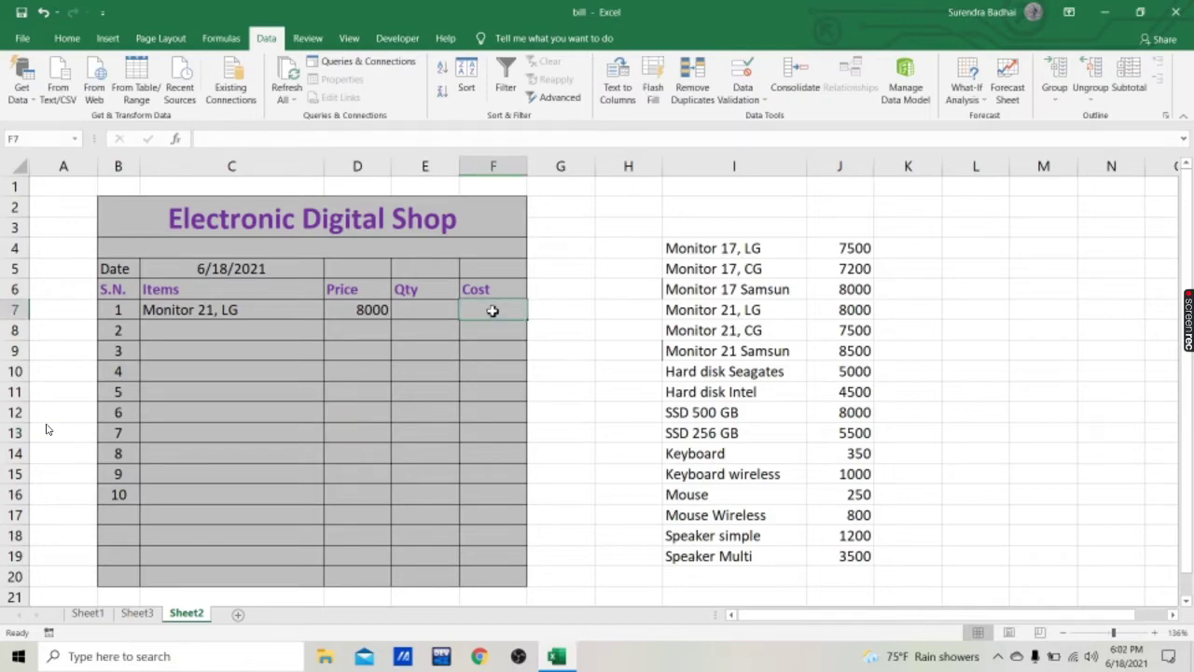
Enter =D7*E7 as the cost in F7 and quantity 2 for Monitor 21, LG.
type("=")
left_click(341, 309)
type("*")
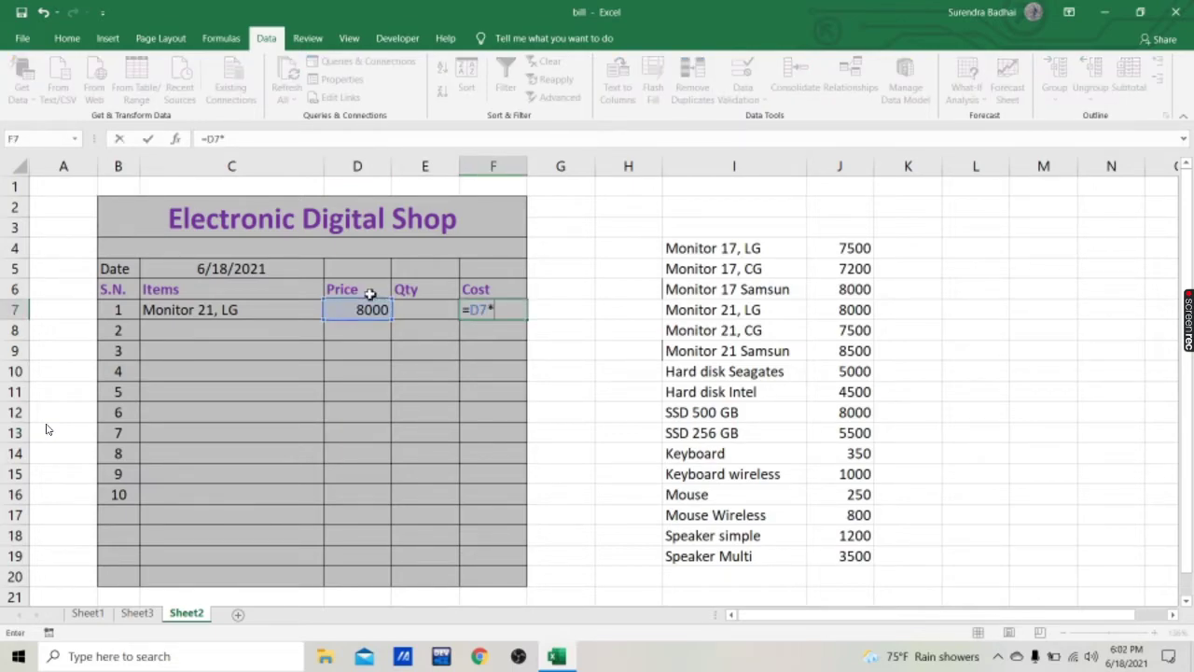
left_click(408, 310)
key("Return")
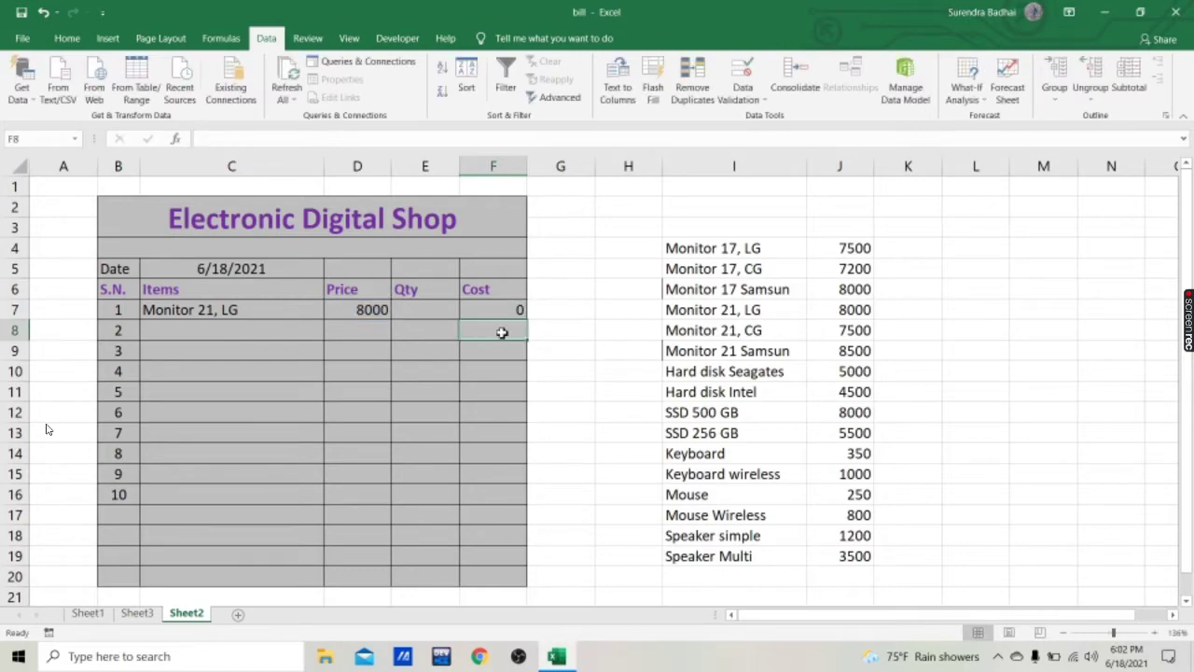
left_click(416, 312)
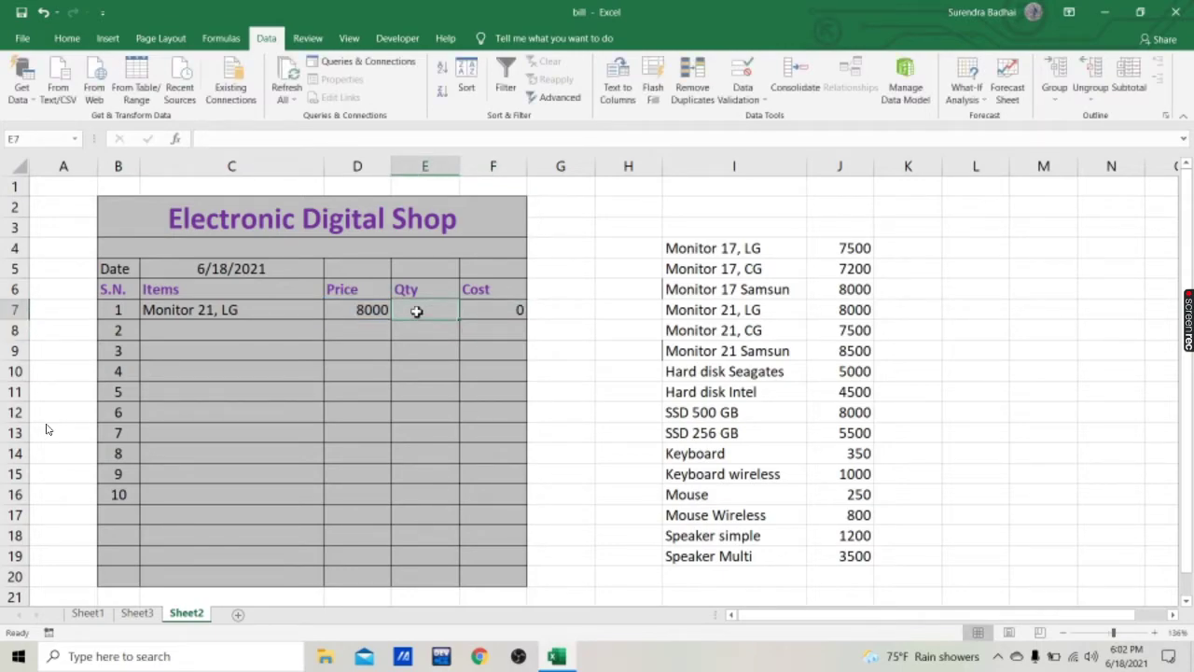
type("2")
key("Return")
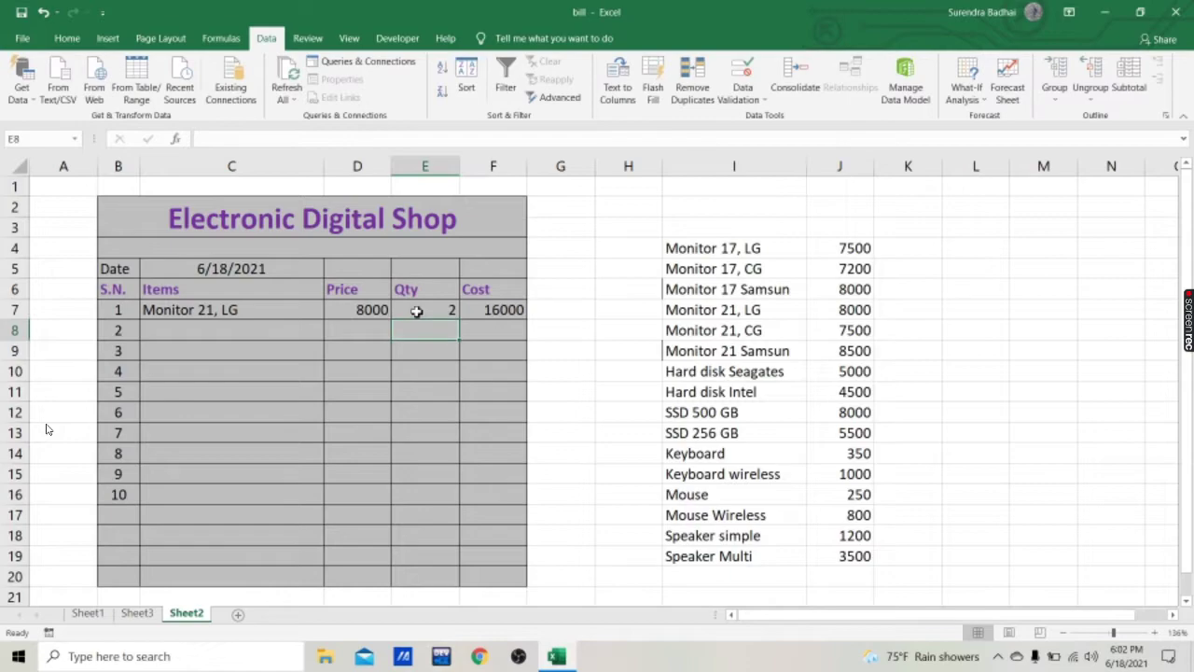
Change the cost formula to =IFERROR(D7*E7,"") and fill it down F7:F16.
left_click(488, 311)
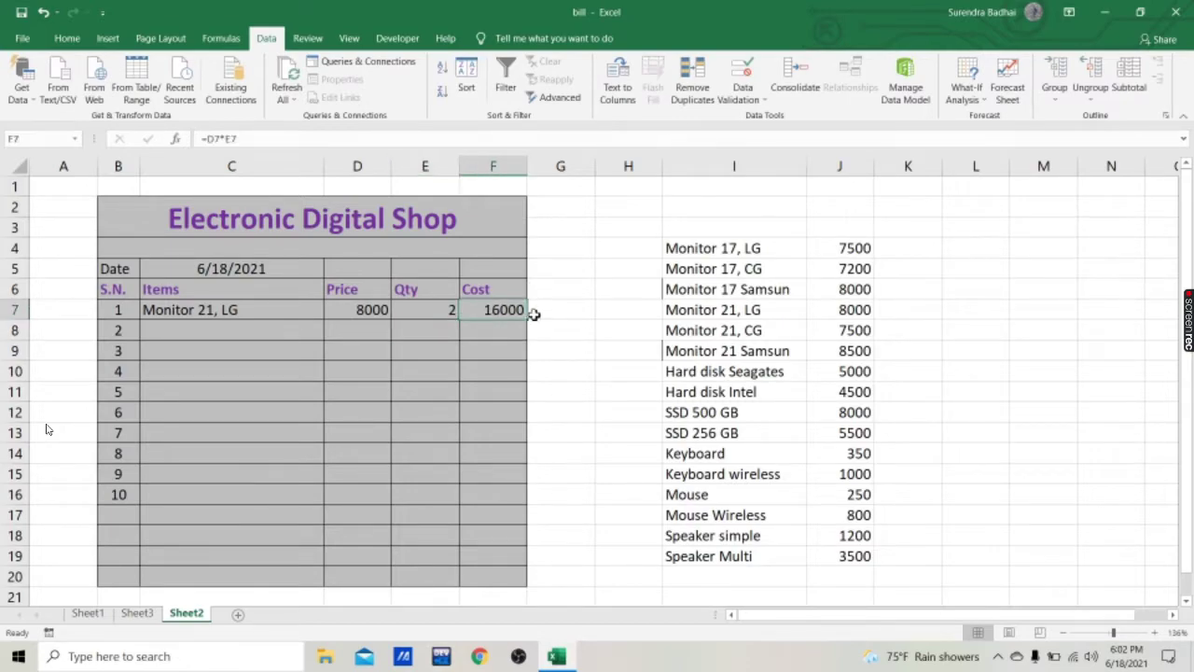
left_click_drag(528, 323, 523, 501)
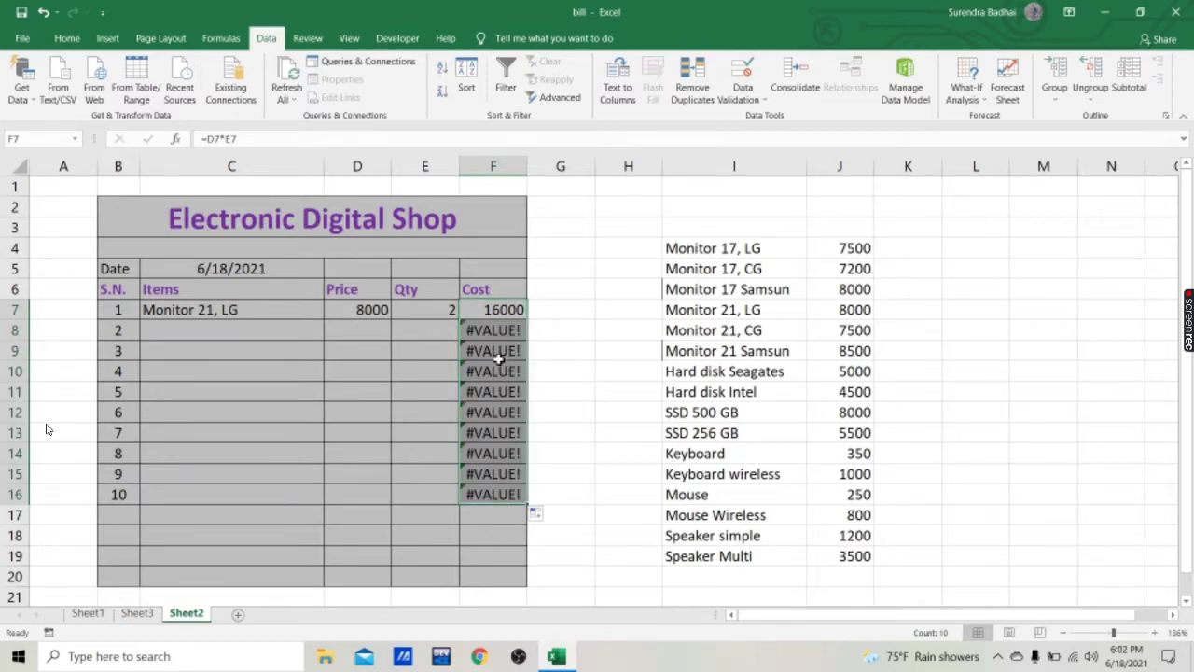
left_click(478, 314)
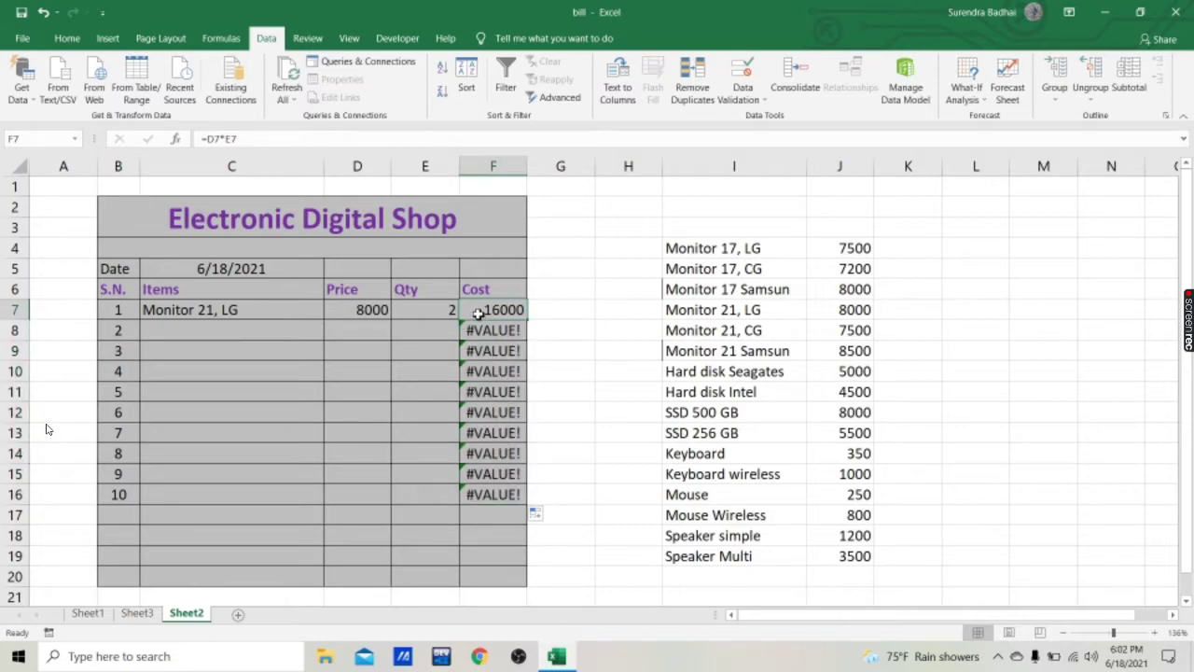
left_click(213, 138)
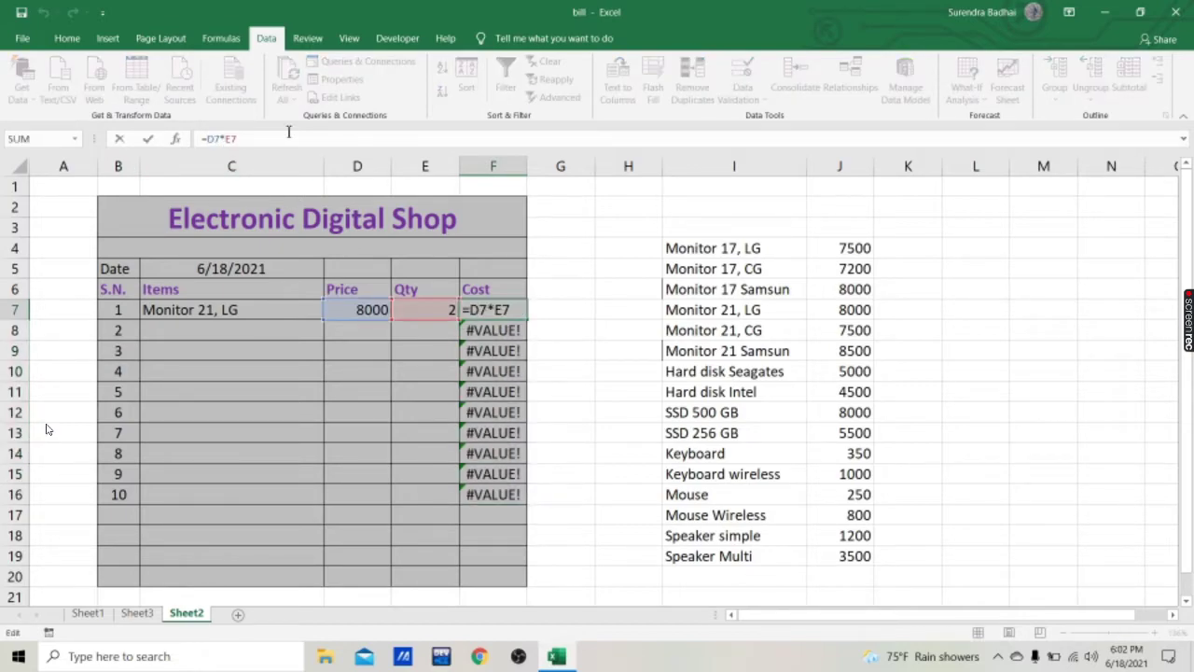
type("if")
key("Down")
key("Tab")
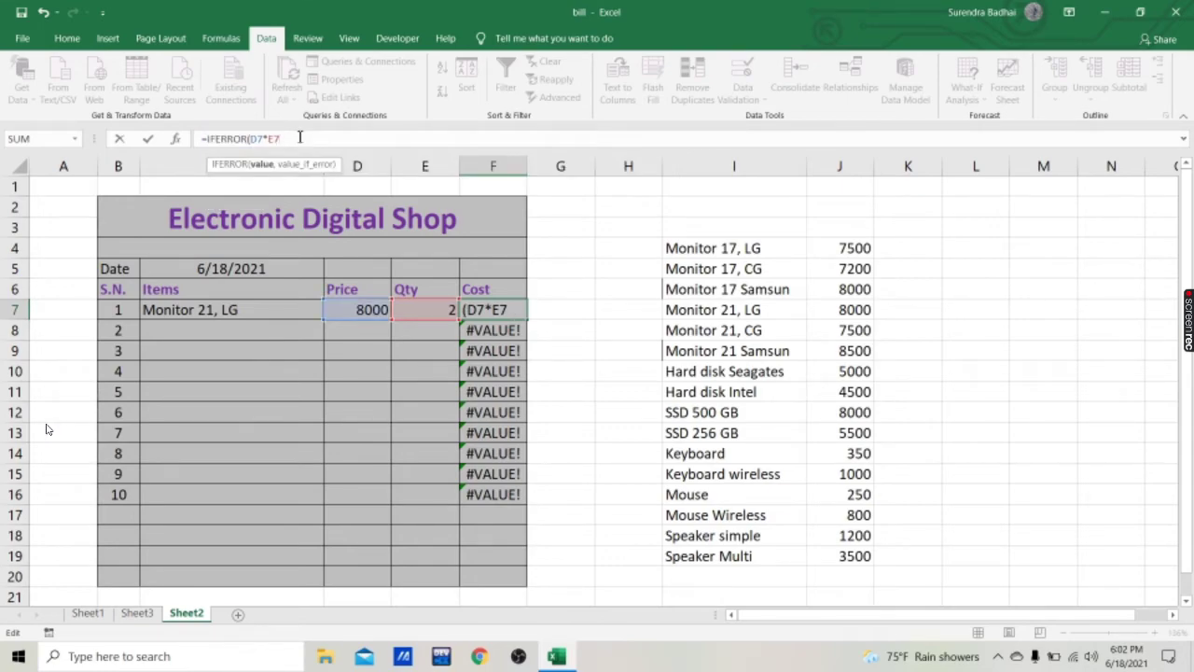
type(",\"\"")
type(")")
key("Return")
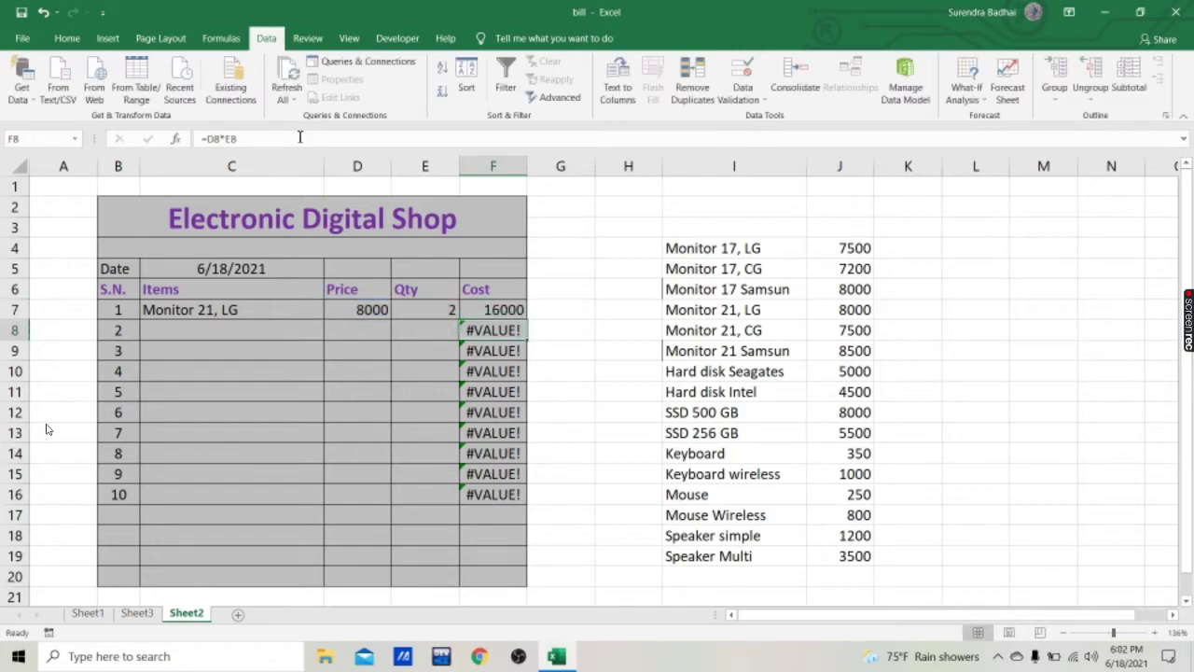
left_click(499, 312)
left_click_drag(525, 320, 533, 511)
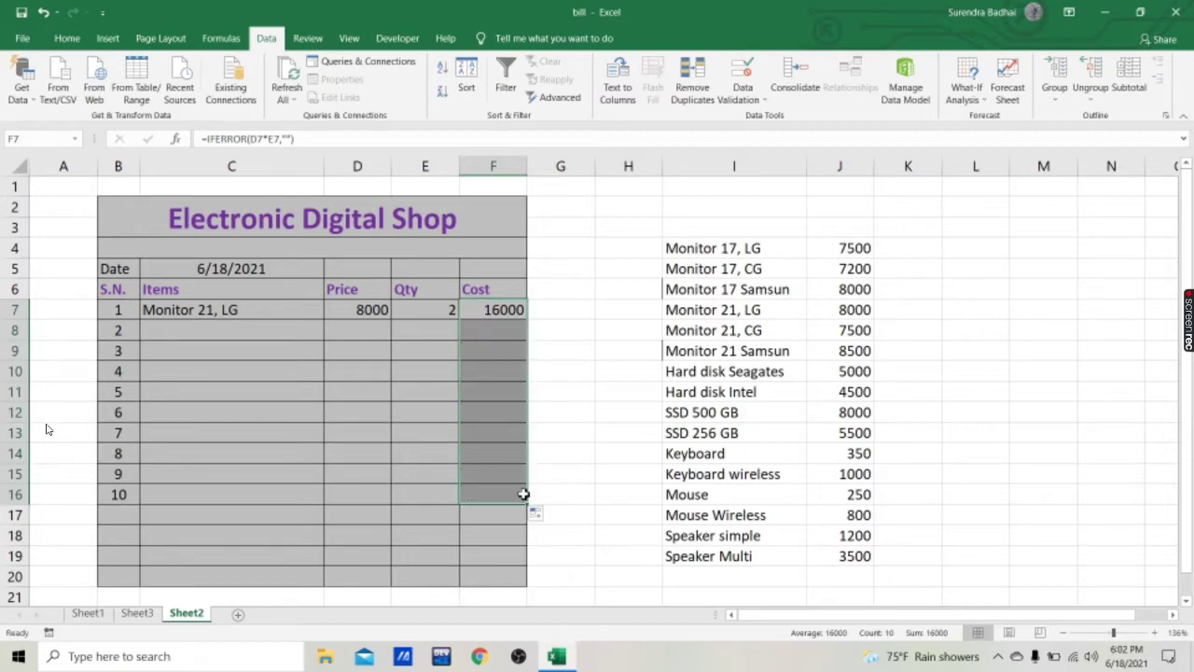
Bill 3 units of Hard disk Intel as item 2, costing 13500.
left_click(332, 334)
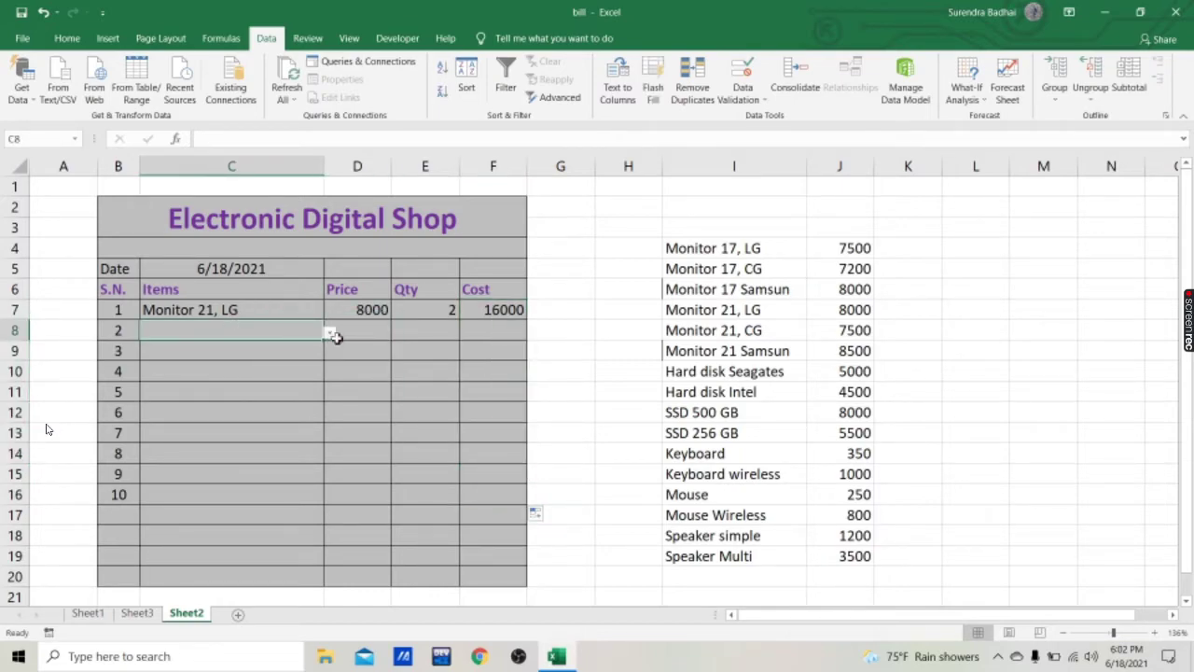
left_click(308, 337)
left_click(328, 334)
left_click(197, 449)
left_click(420, 333)
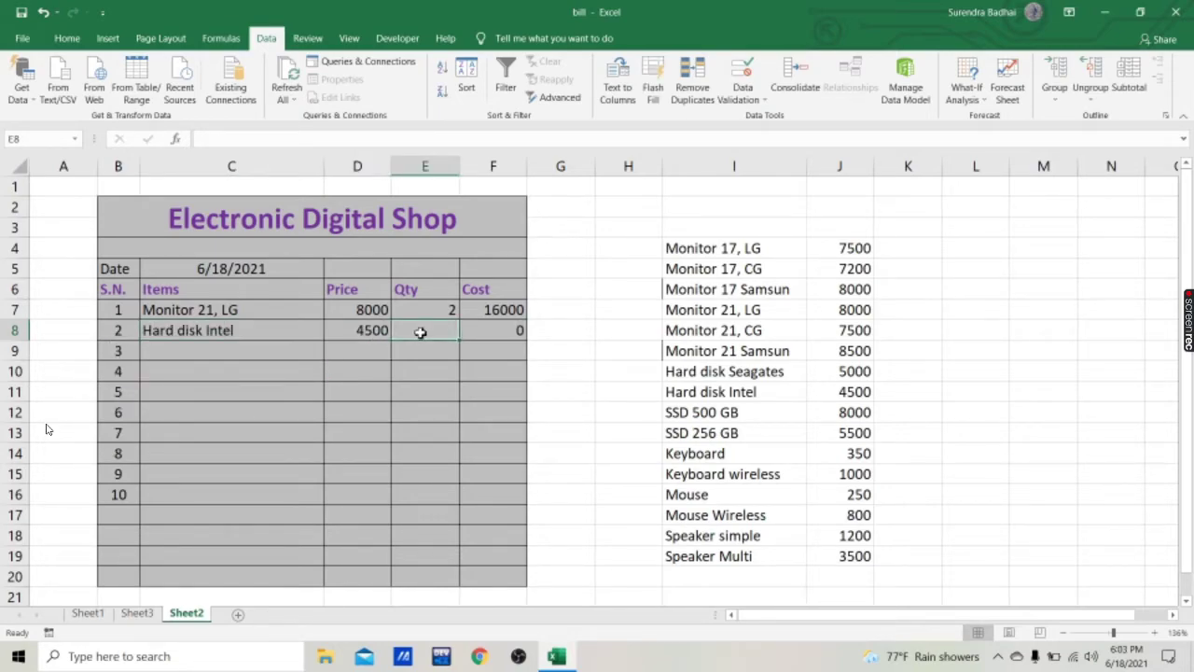
type("3")
key("Return")
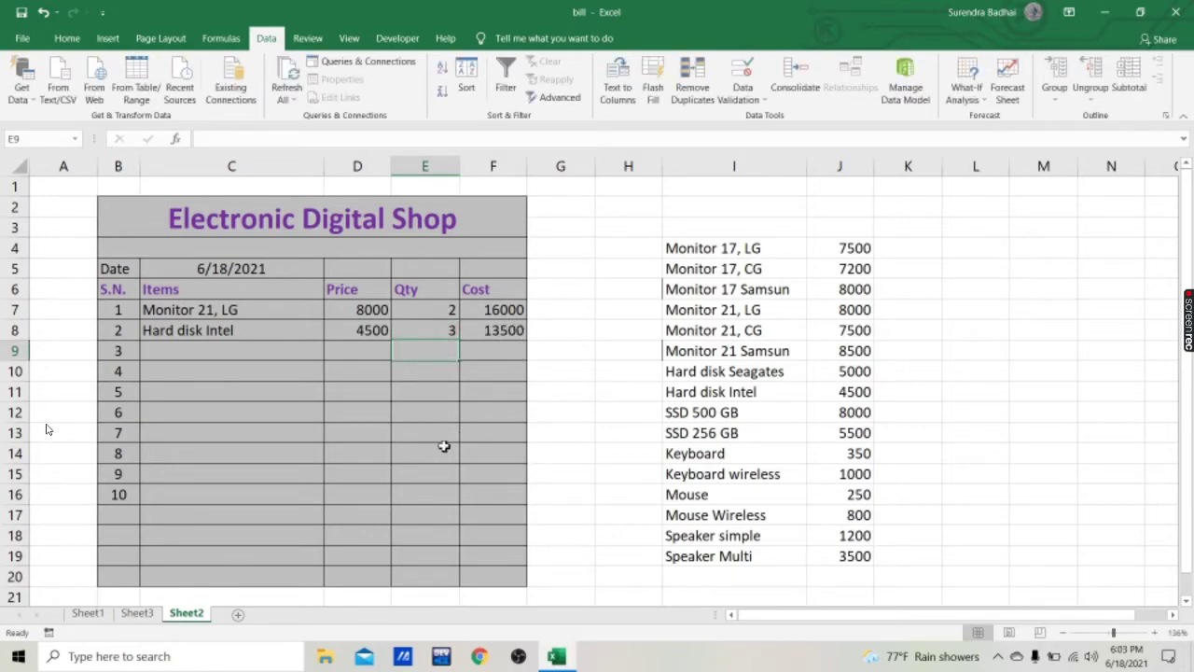
Label C17 'Grand Total' and enter =SUM(F7:F16) in F17, giving 29500.
left_click(280, 515)
type("Grand ")
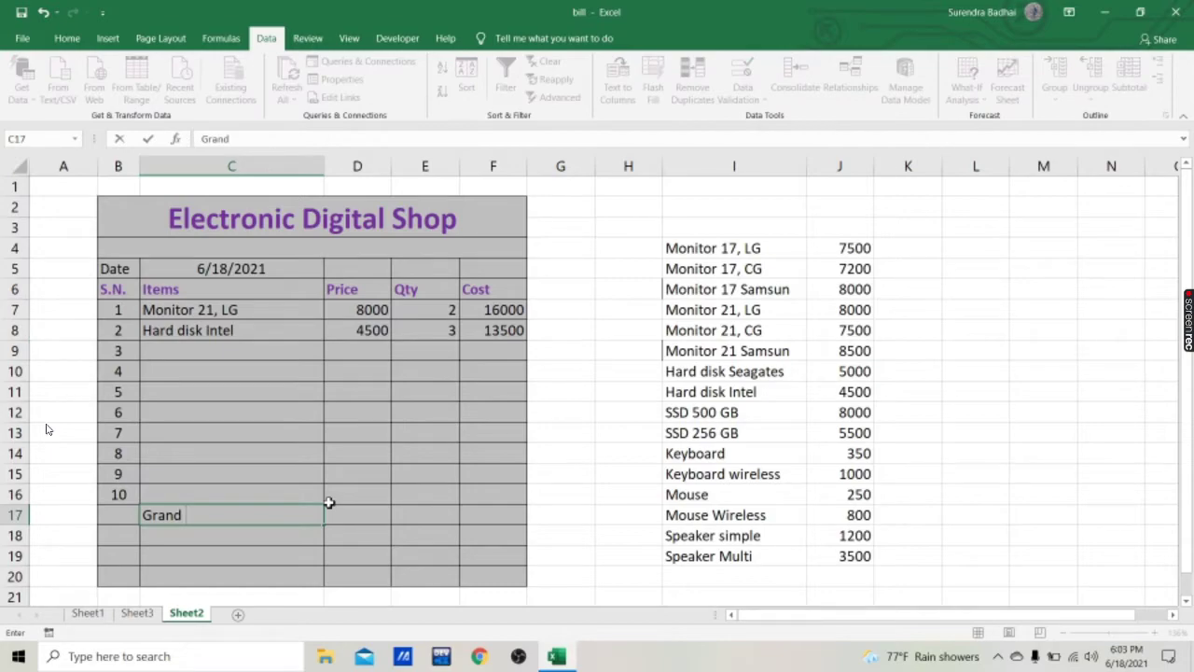
type("Total")
key("Tab")
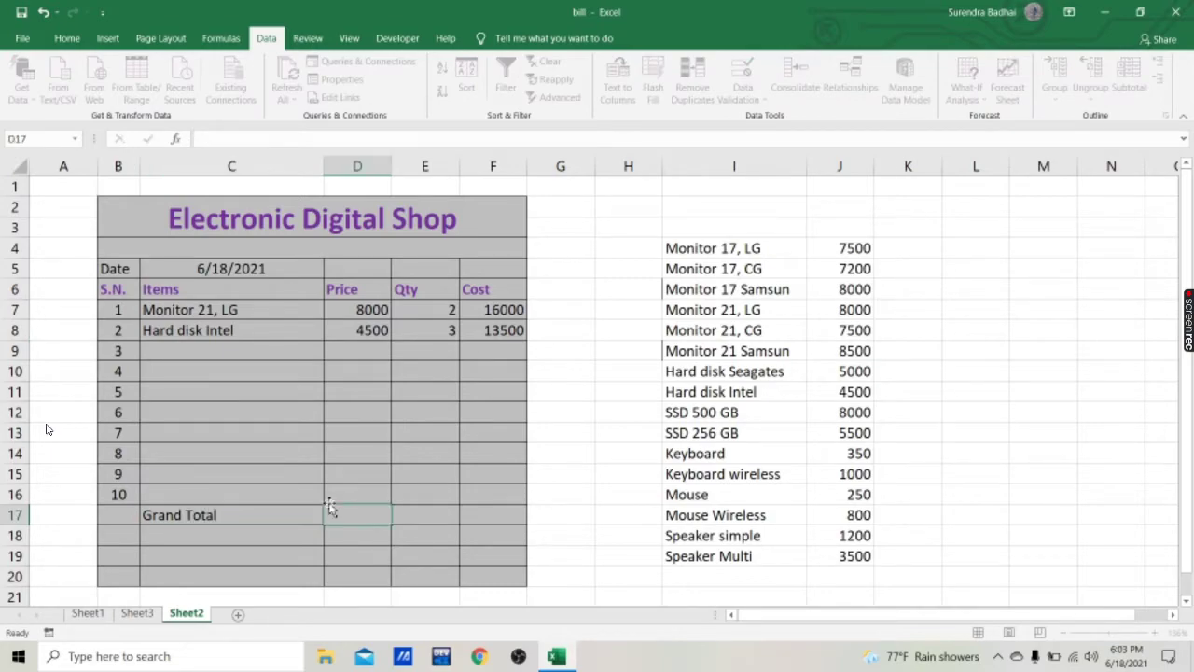
key("Tab")
key("Tab")
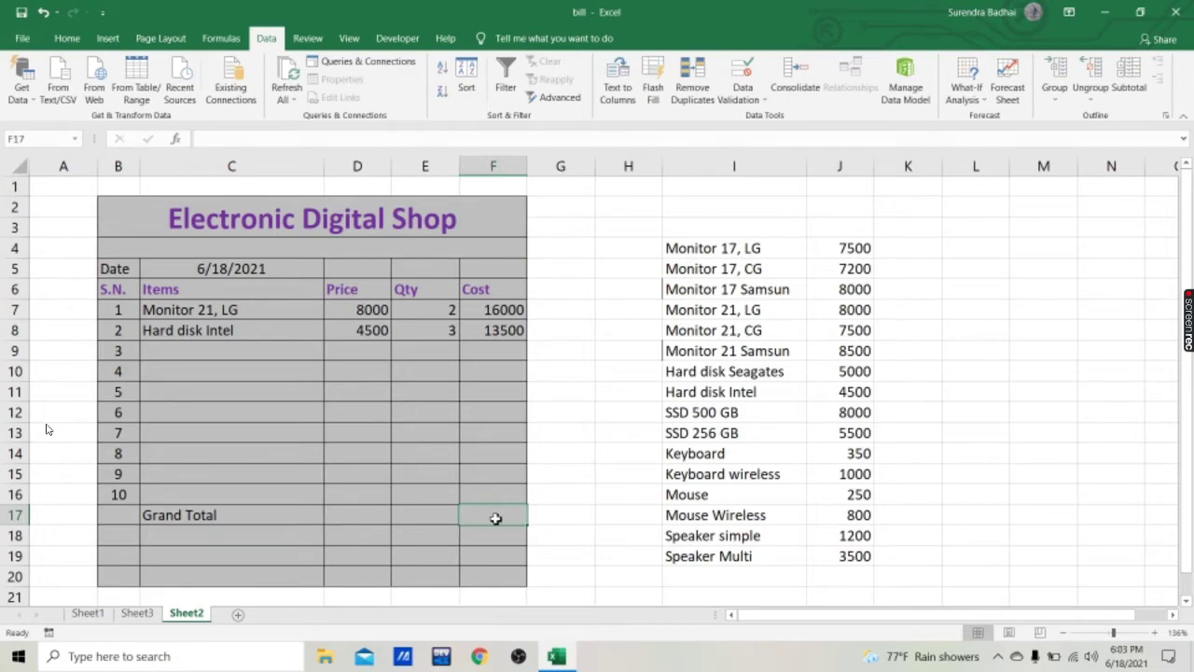
type("=")
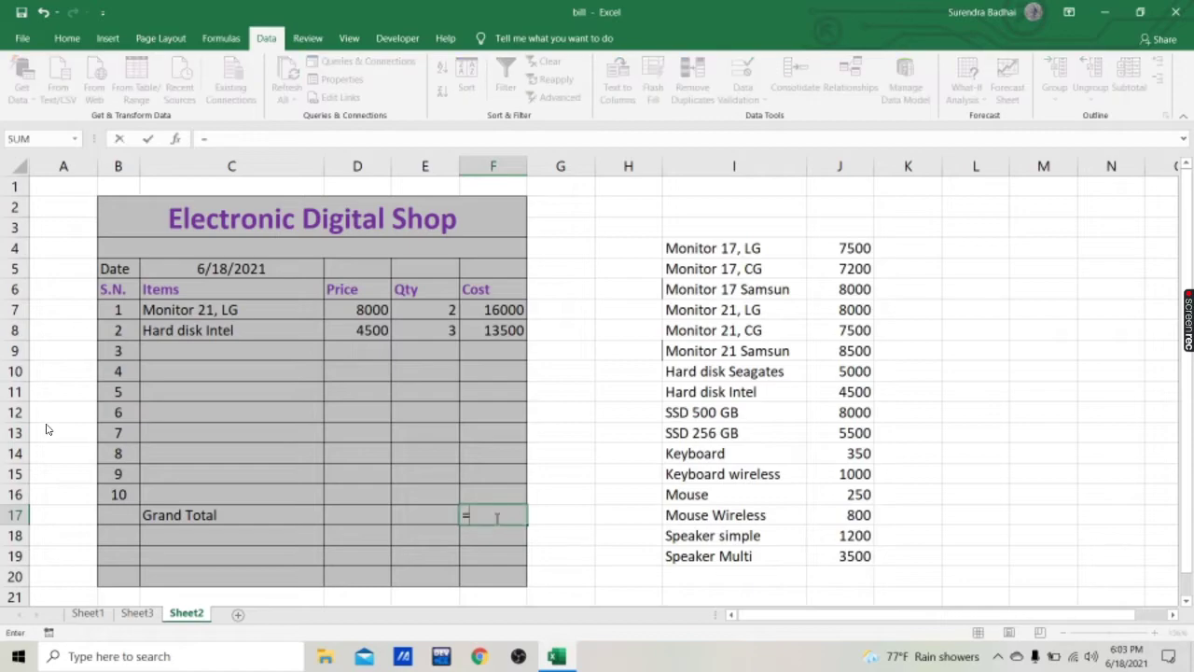
type("sum")
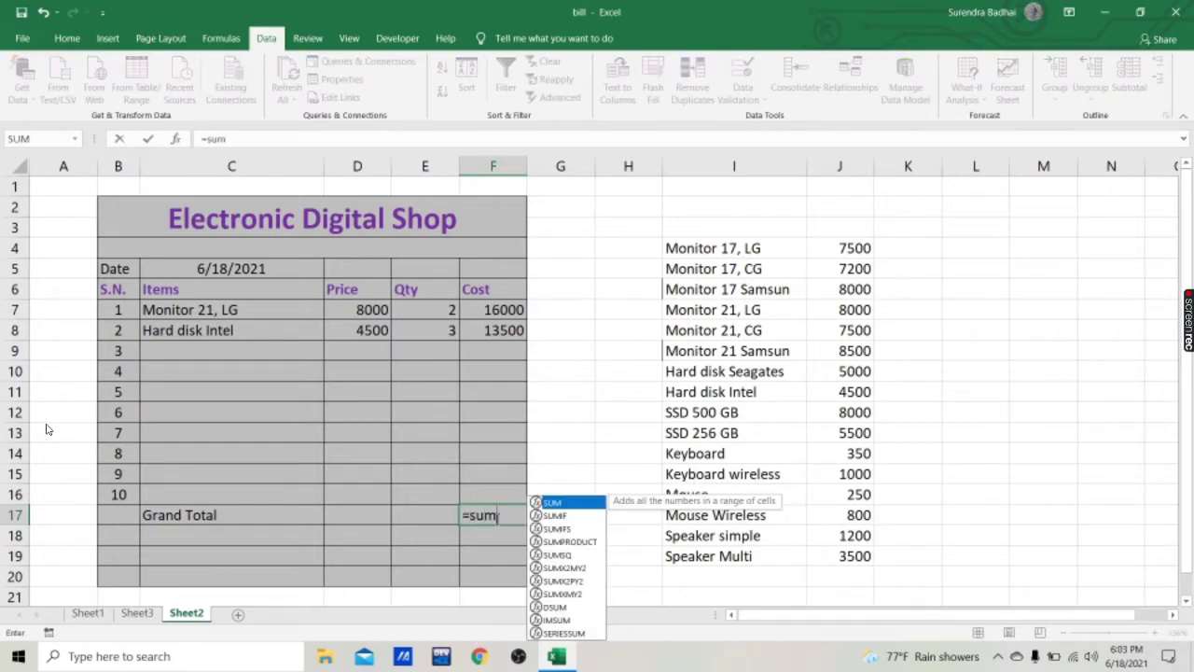
type("(")
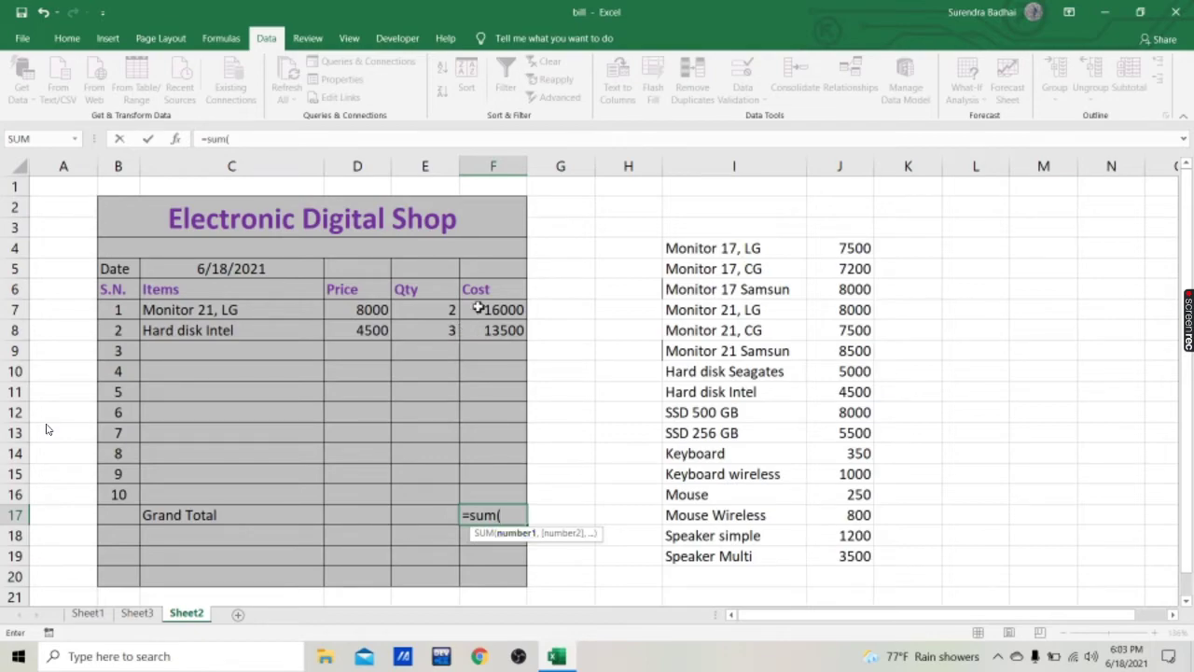
left_click_drag(480, 308, 492, 489)
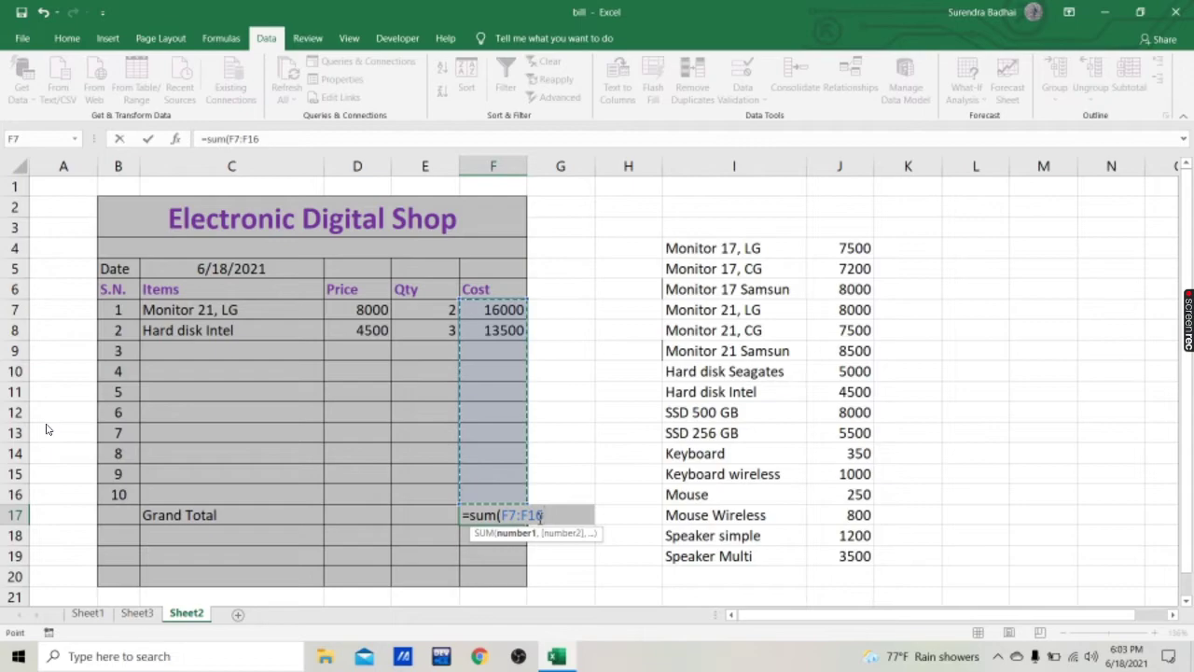
key("Return")
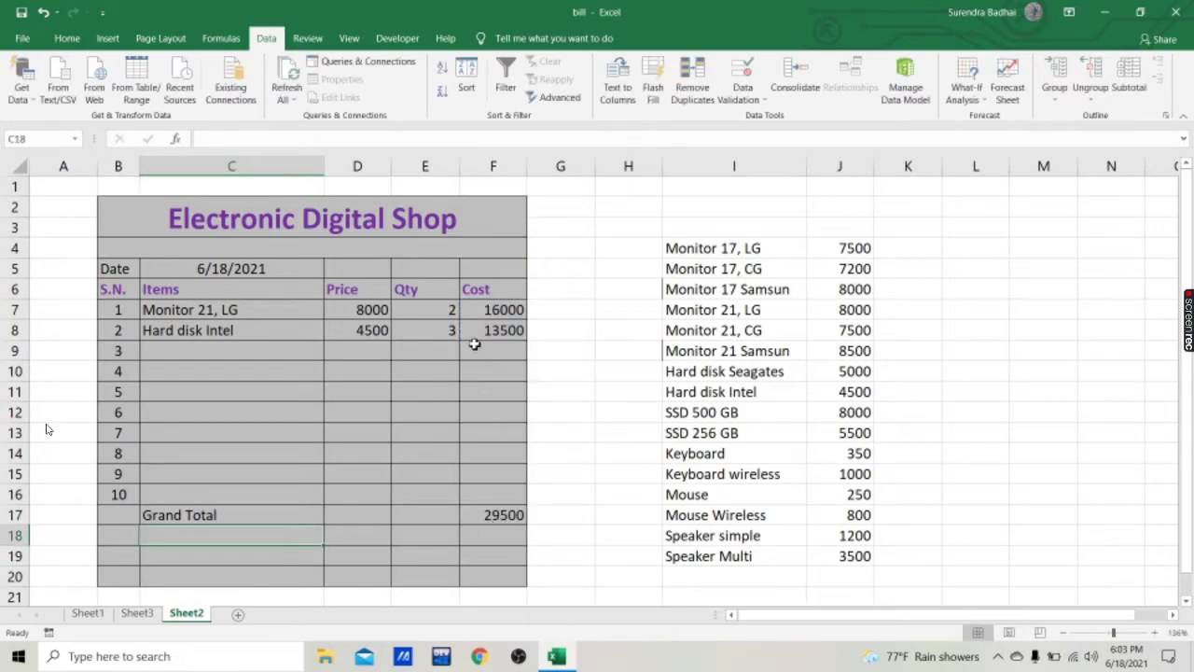
Replace the items with Keyboard wireless in C7 and Monitor 17 Samsun in C8, totalling 26000.
left_click_drag(168, 309, 203, 330)
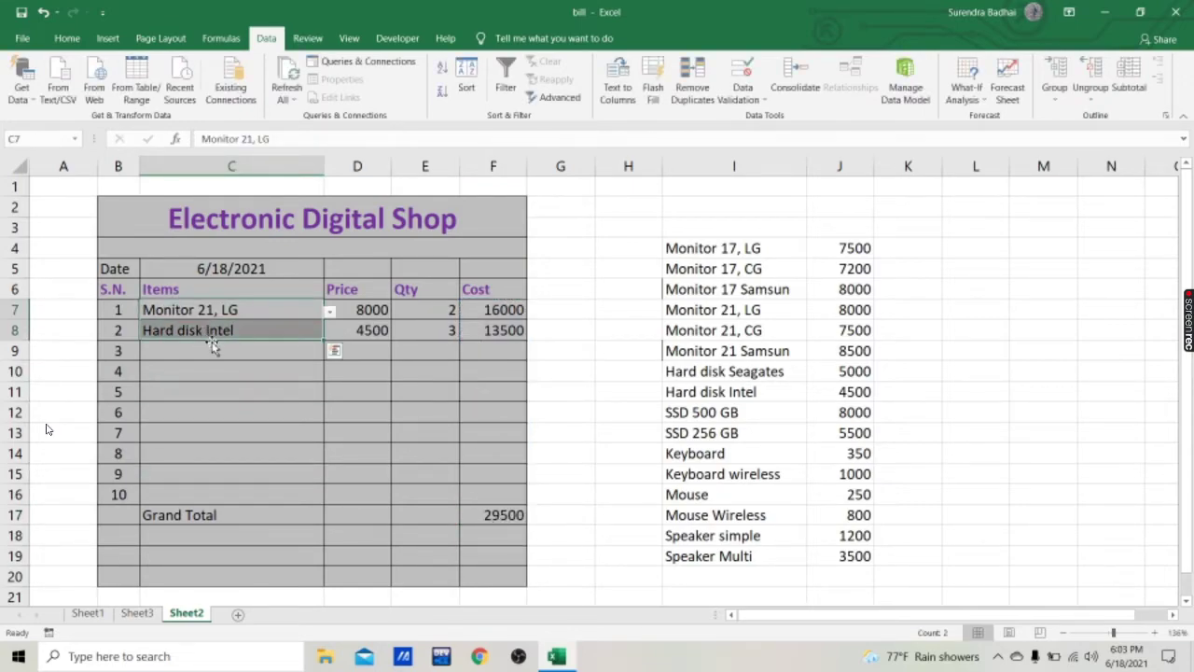
key("Delete")
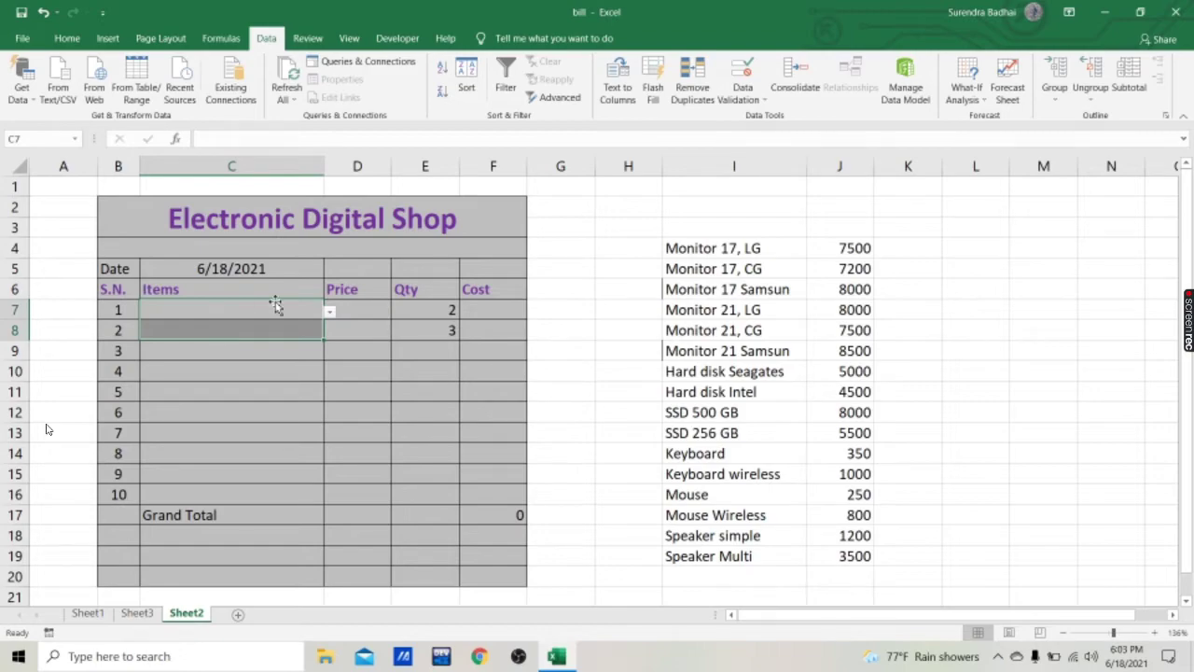
left_click(329, 313)
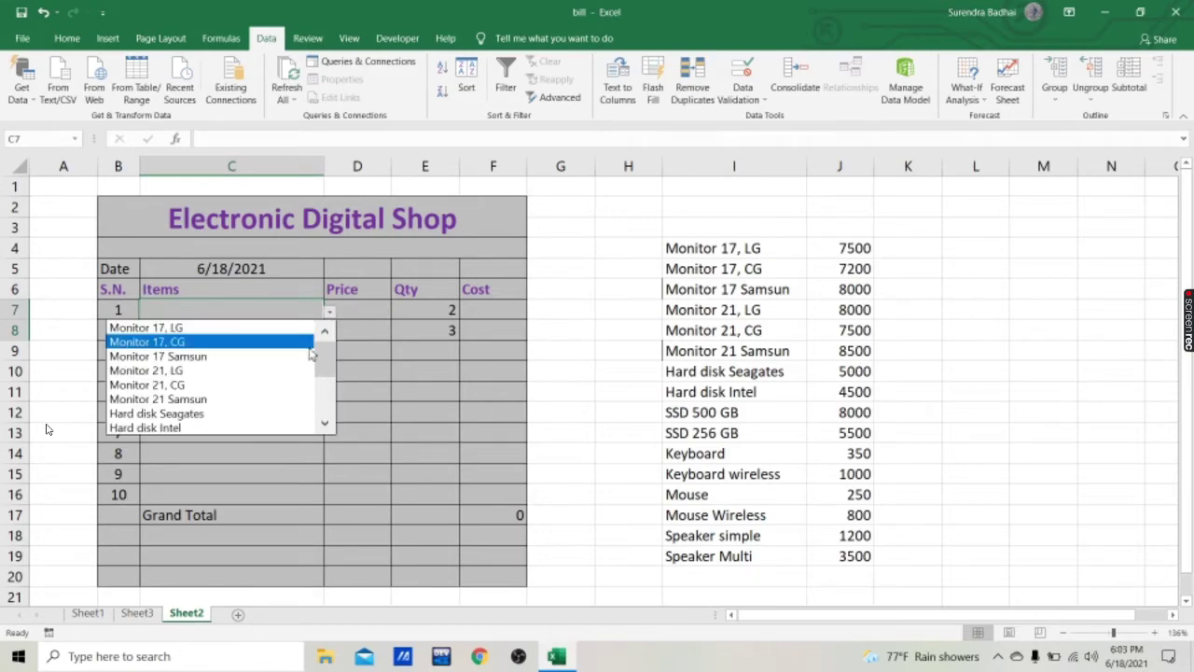
scroll(322, 377, "down", 2)
left_click(211, 399)
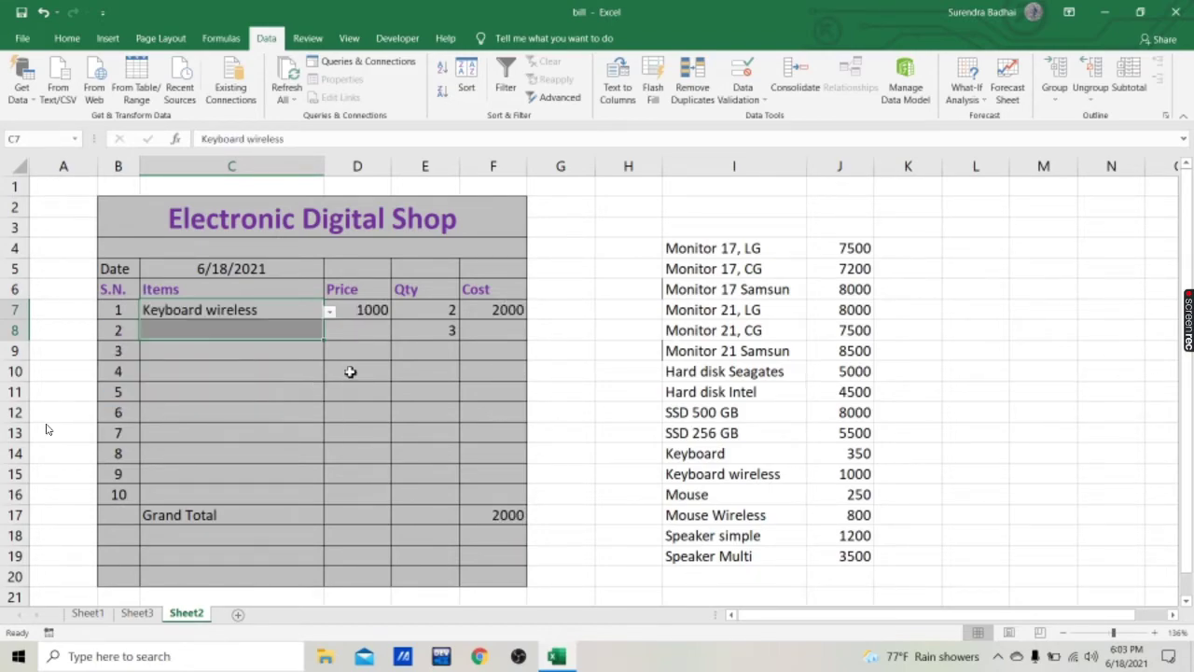
left_click(314, 332)
left_click(328, 333)
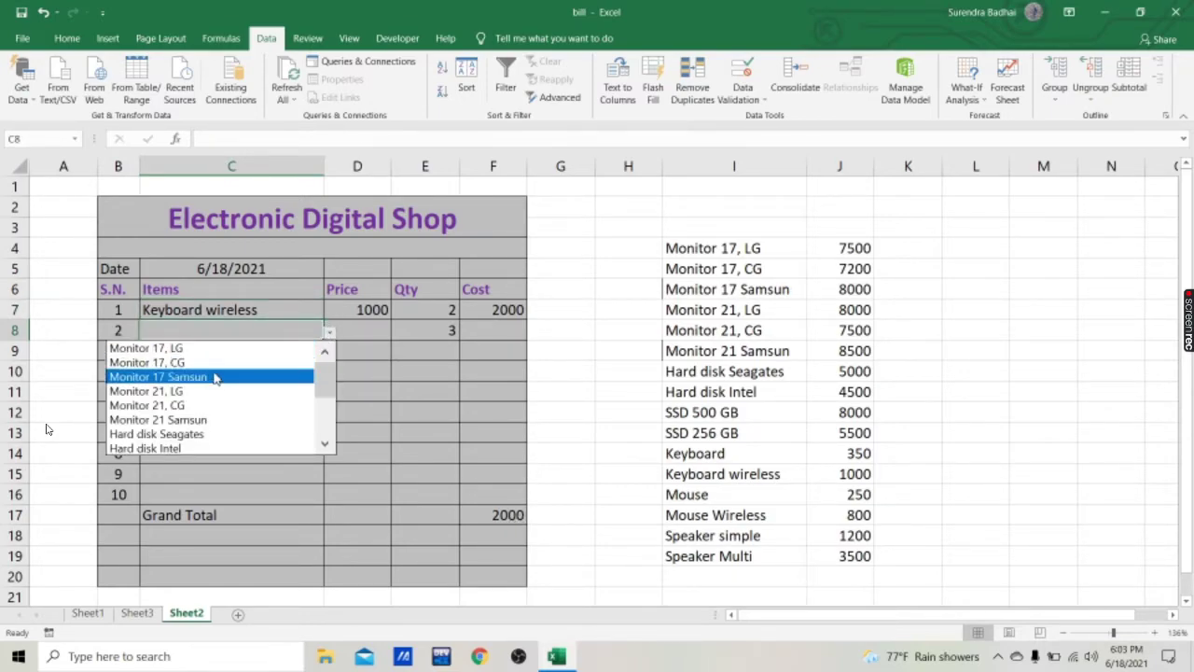
left_click(217, 377)
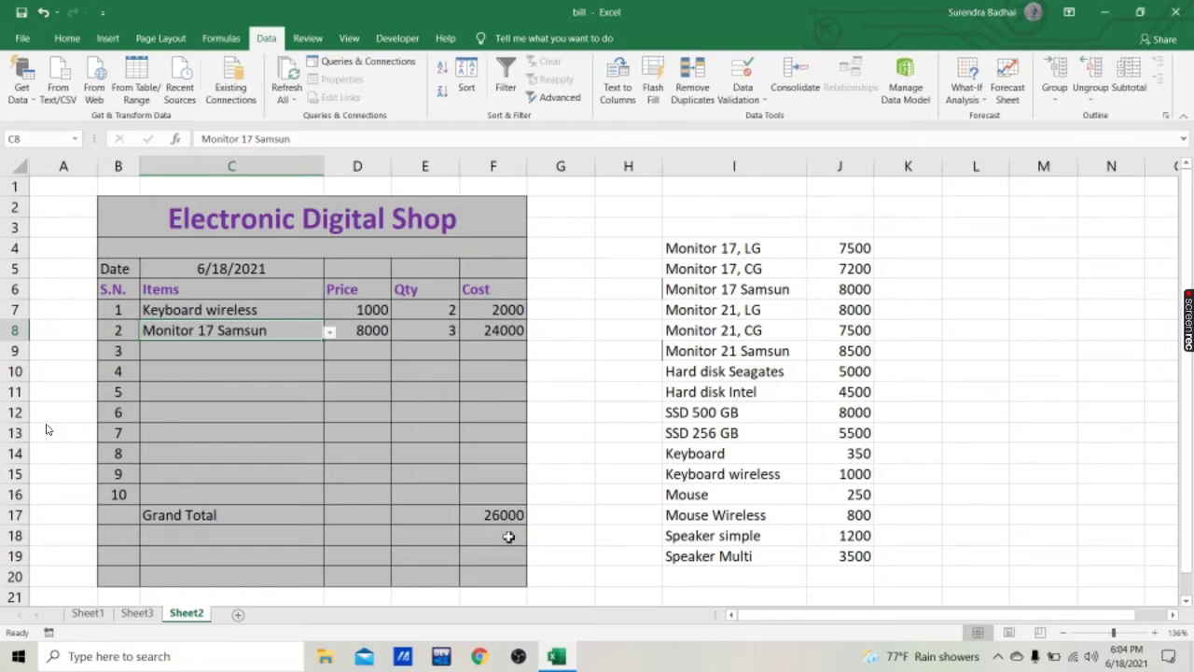
left_click(206, 534)
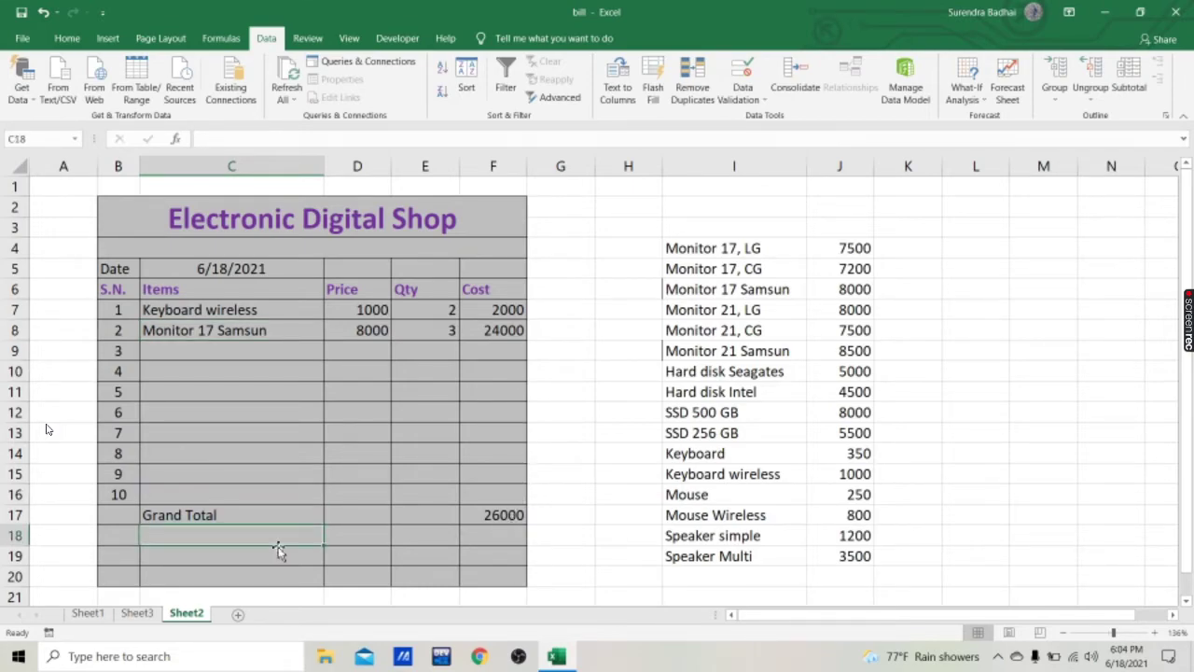
Label C18 'Discount' and enter =F17*E18% as the discount amount in F18.
type("D")
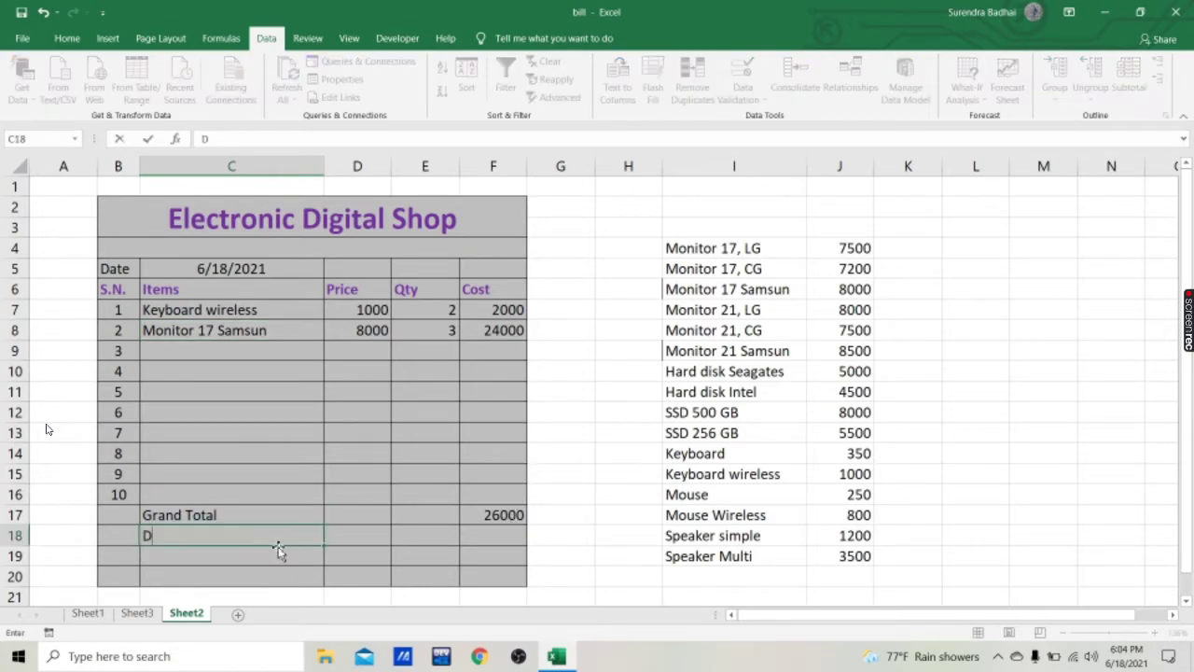
type("iscount")
key("Tab")
key("Tab")
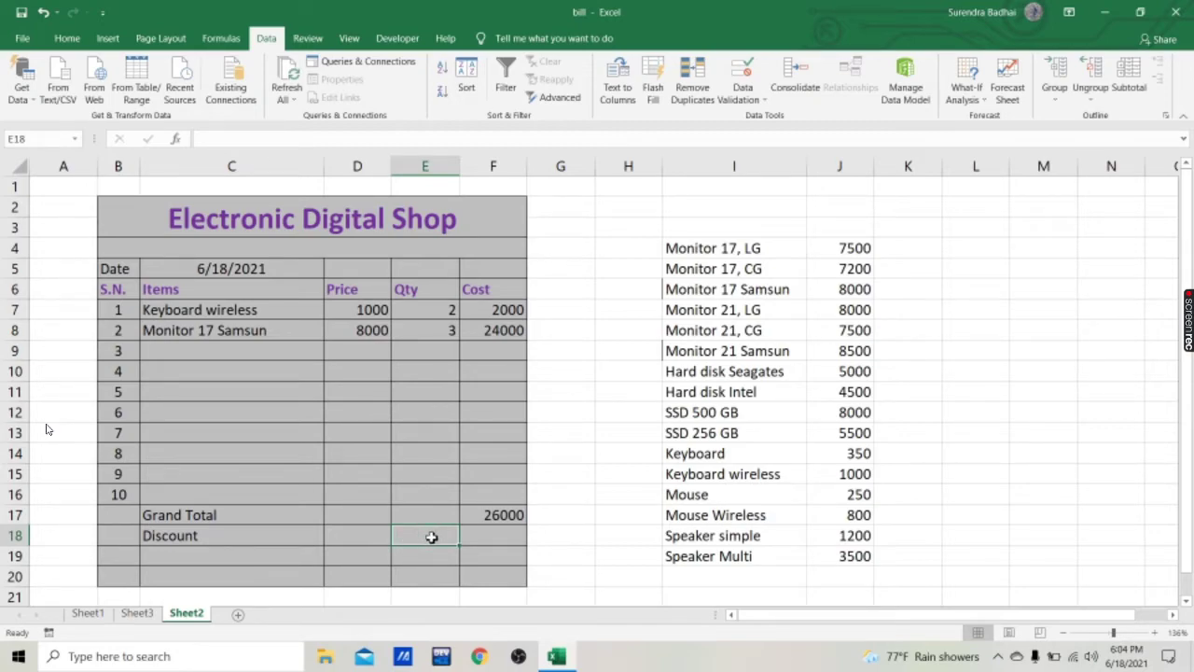
left_click(503, 530)
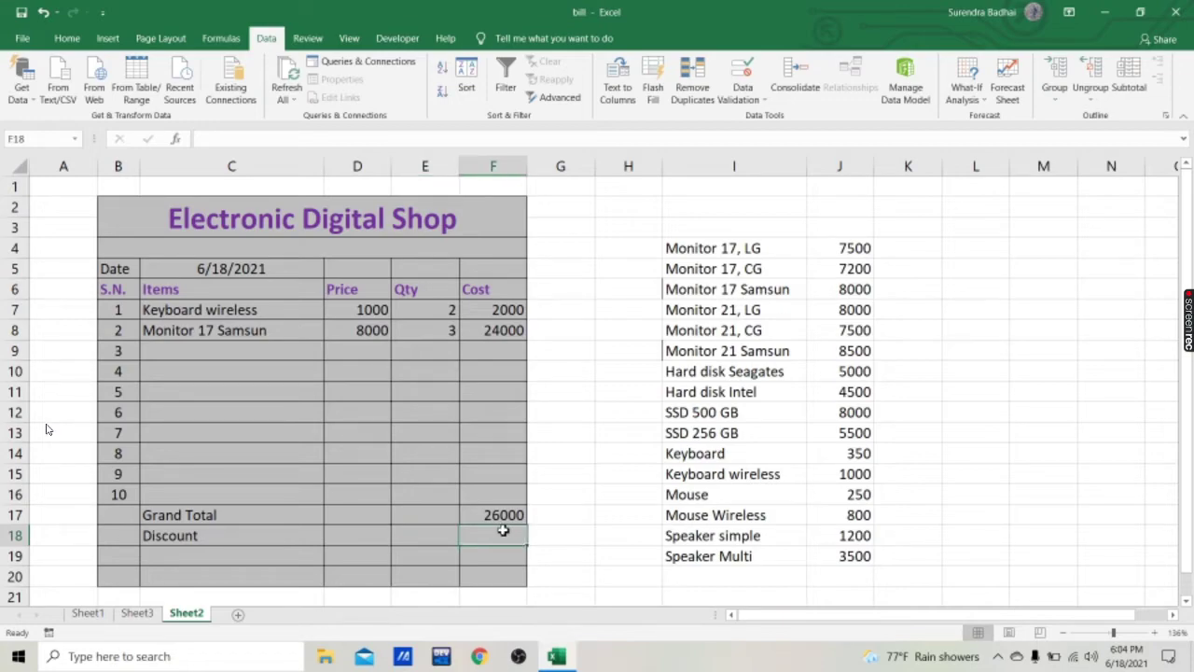
type("=")
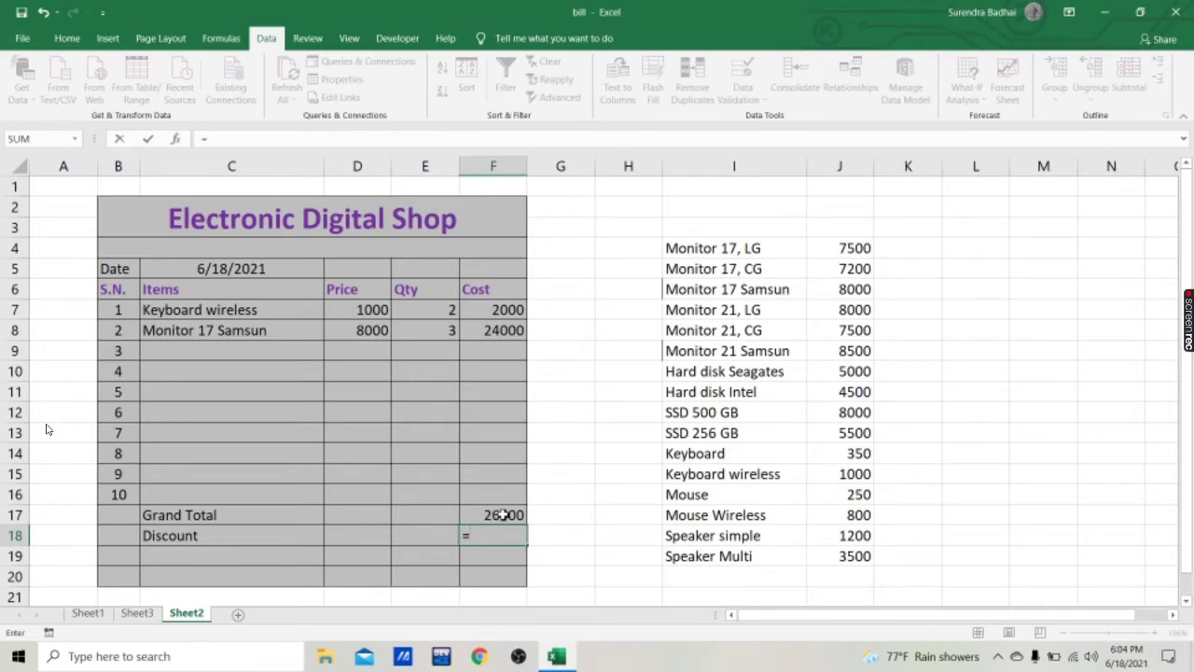
left_click(503, 514)
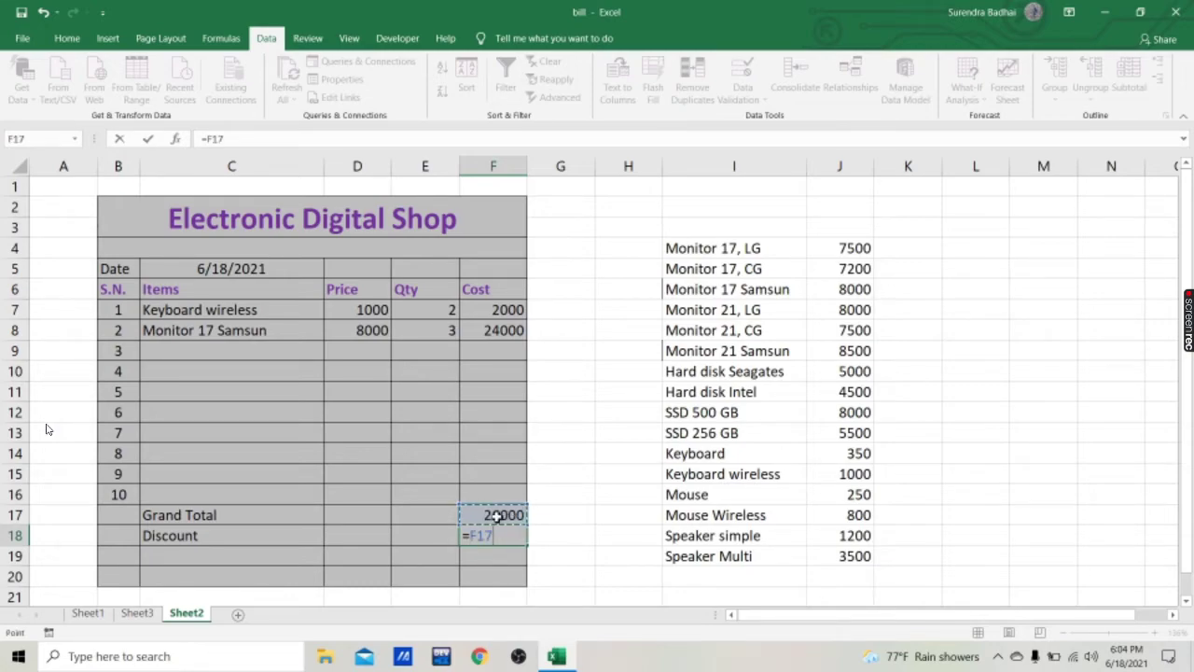
type("*")
left_click(413, 537)
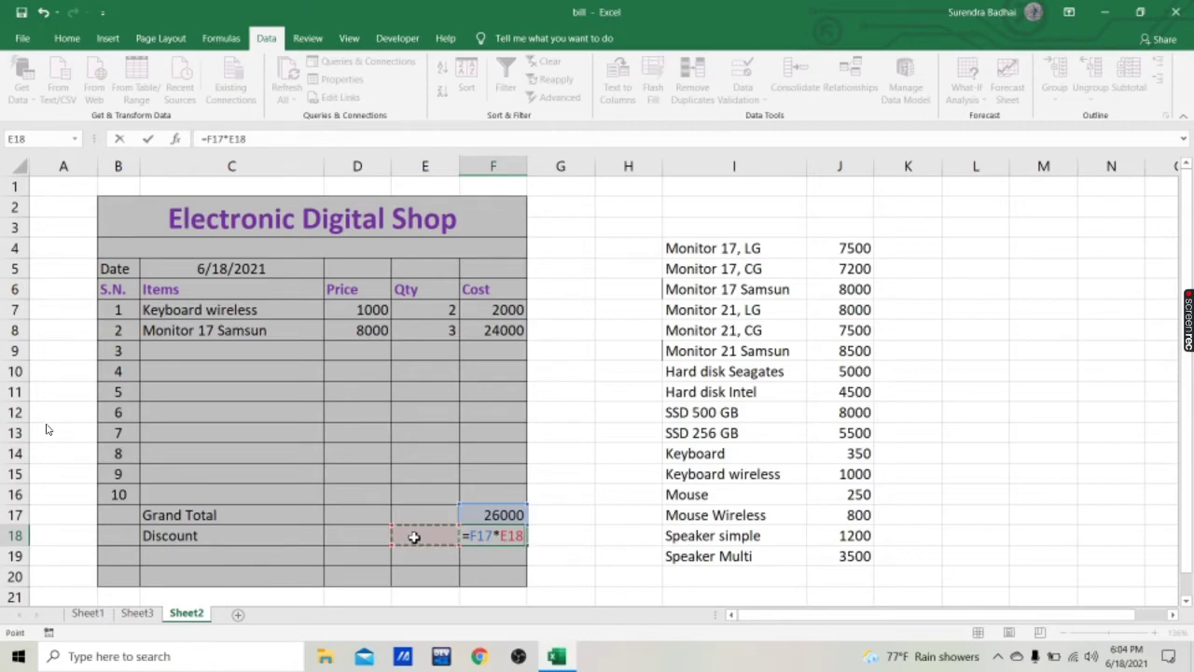
type("%")
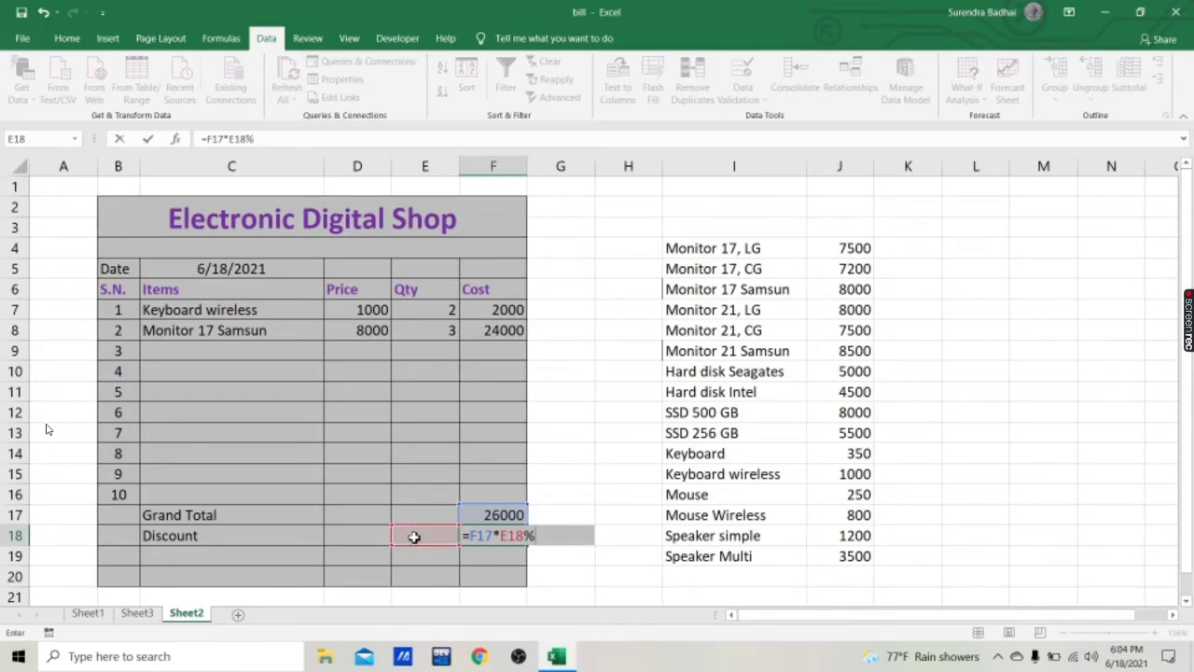
key("Return")
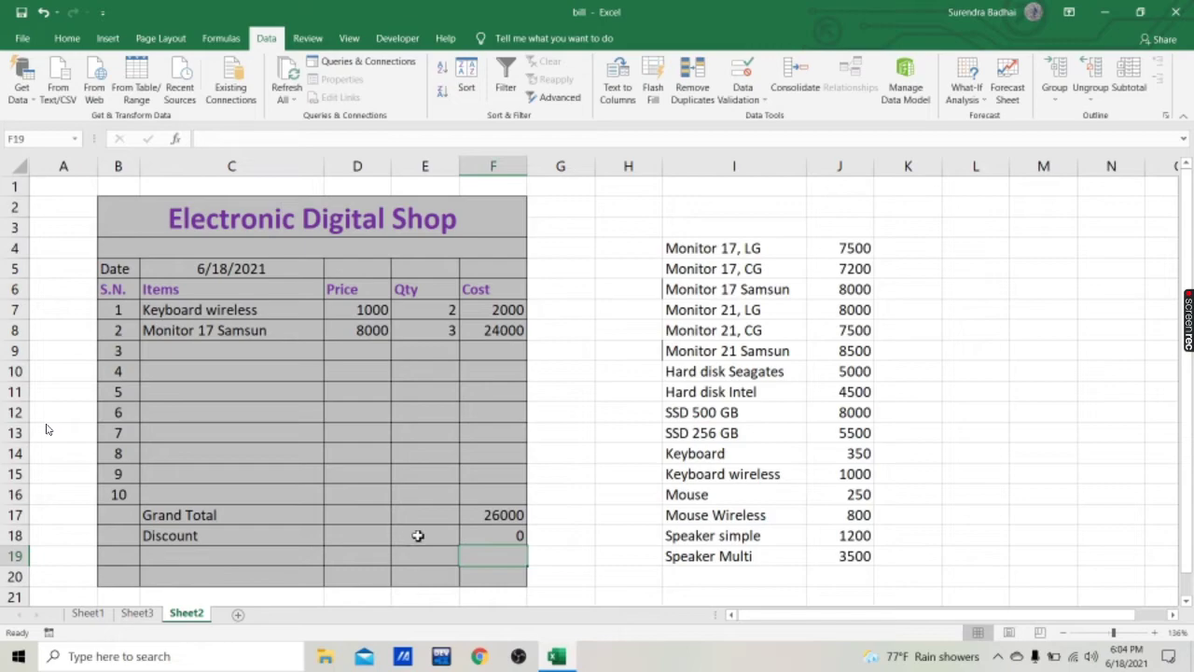
Try discount percentages 10 and 5 in E18, and type the VAT label in C19.
left_click(418, 536)
type("10")
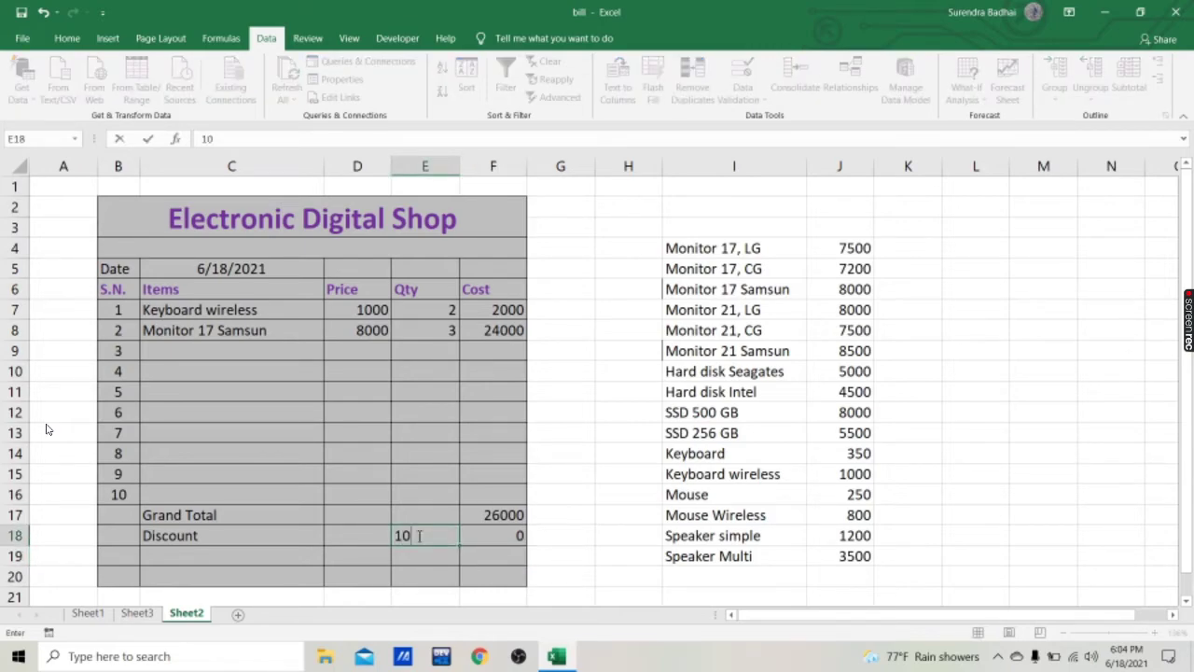
key("Return")
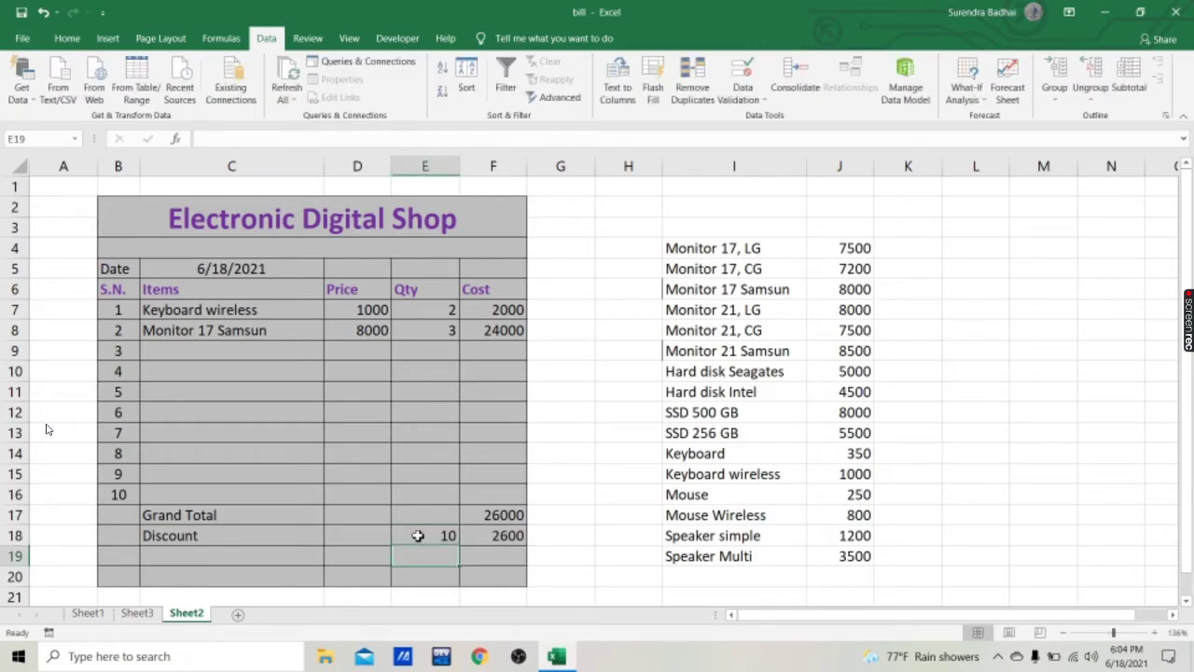
left_click(418, 535)
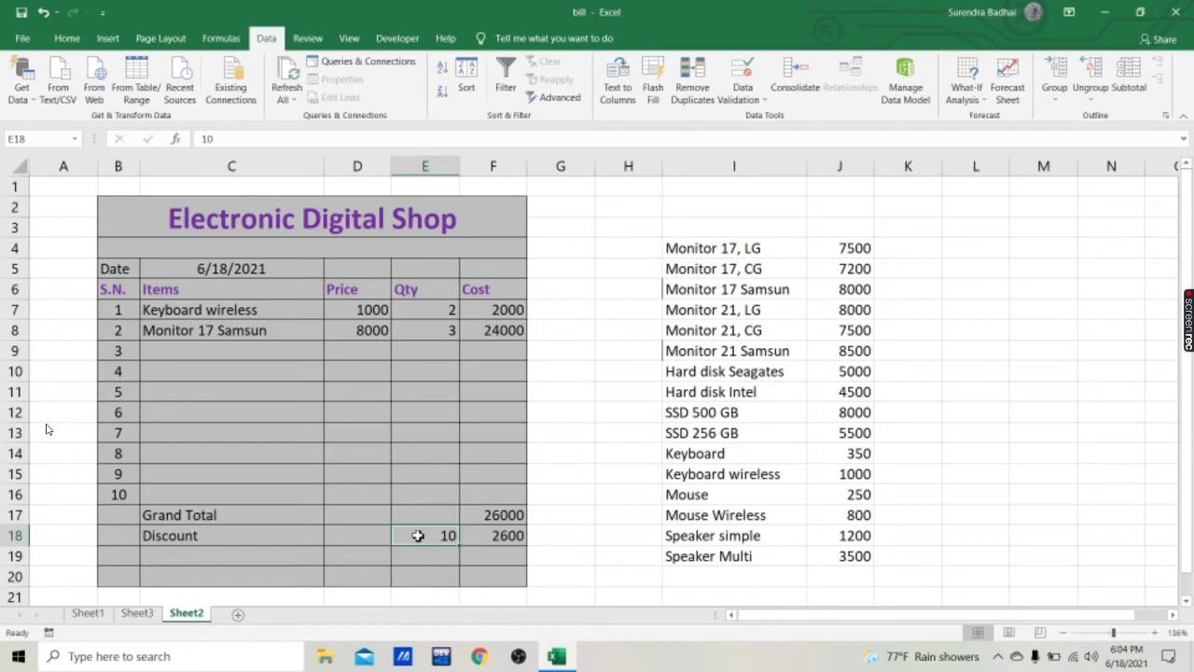
type("5")
key("Return")
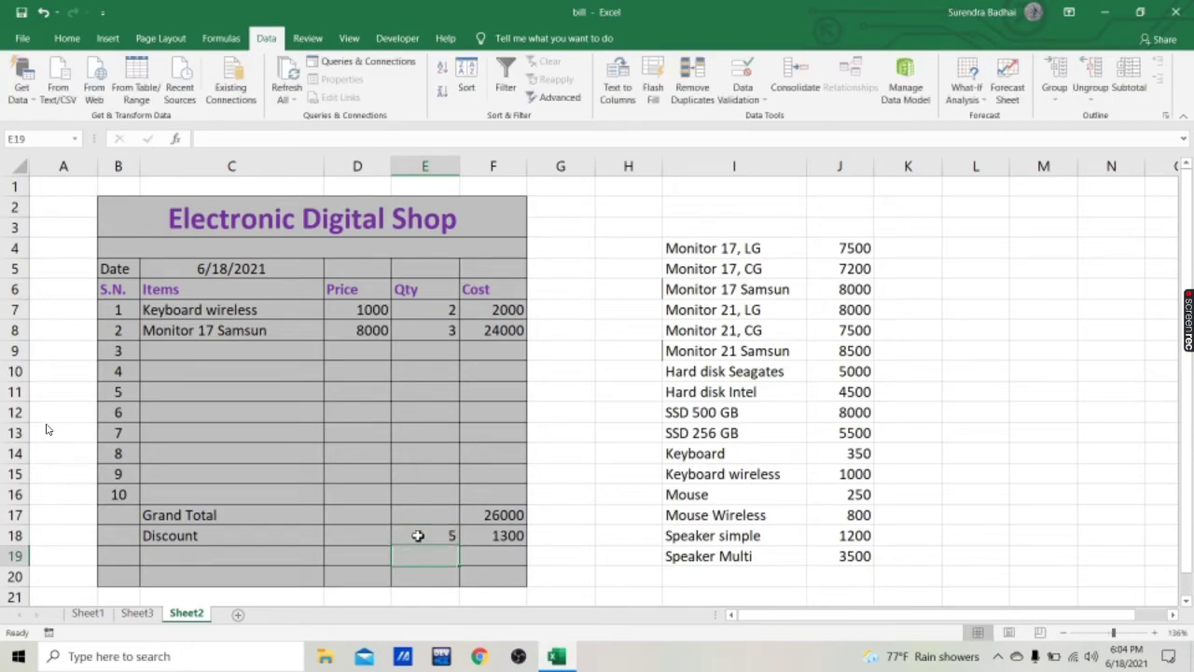
left_click(240, 560)
type("VAT")
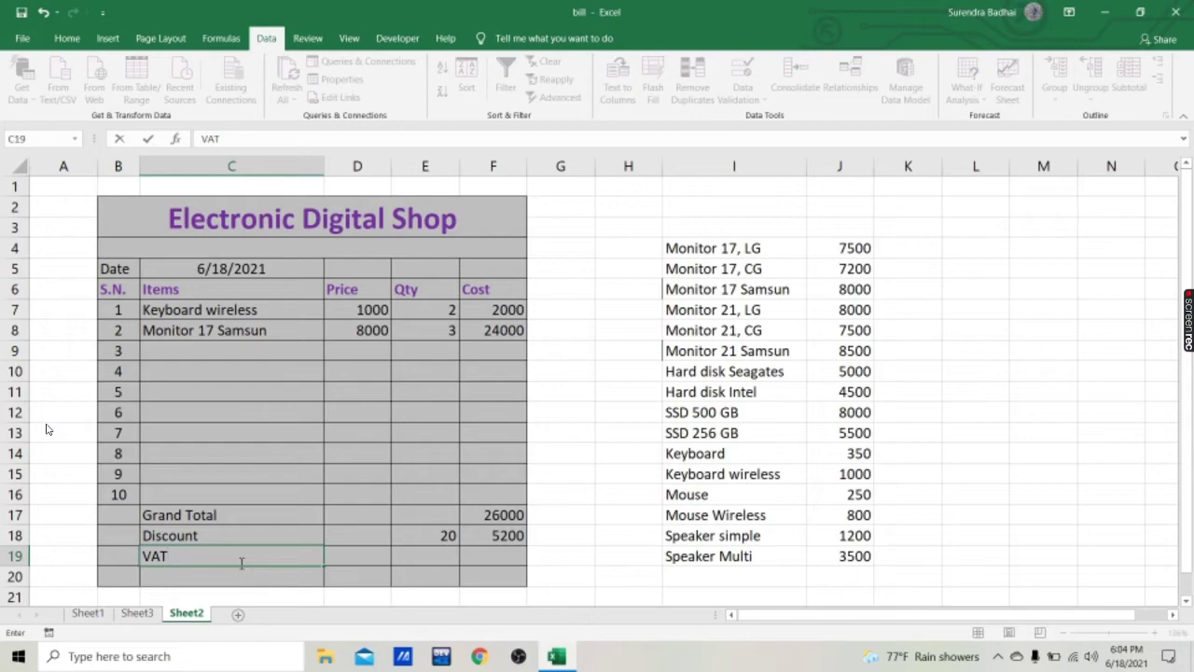
Enter =(F17-F18)*13% in F19 as the VAT, showing 2704.
left_click(483, 558)
type("=(")
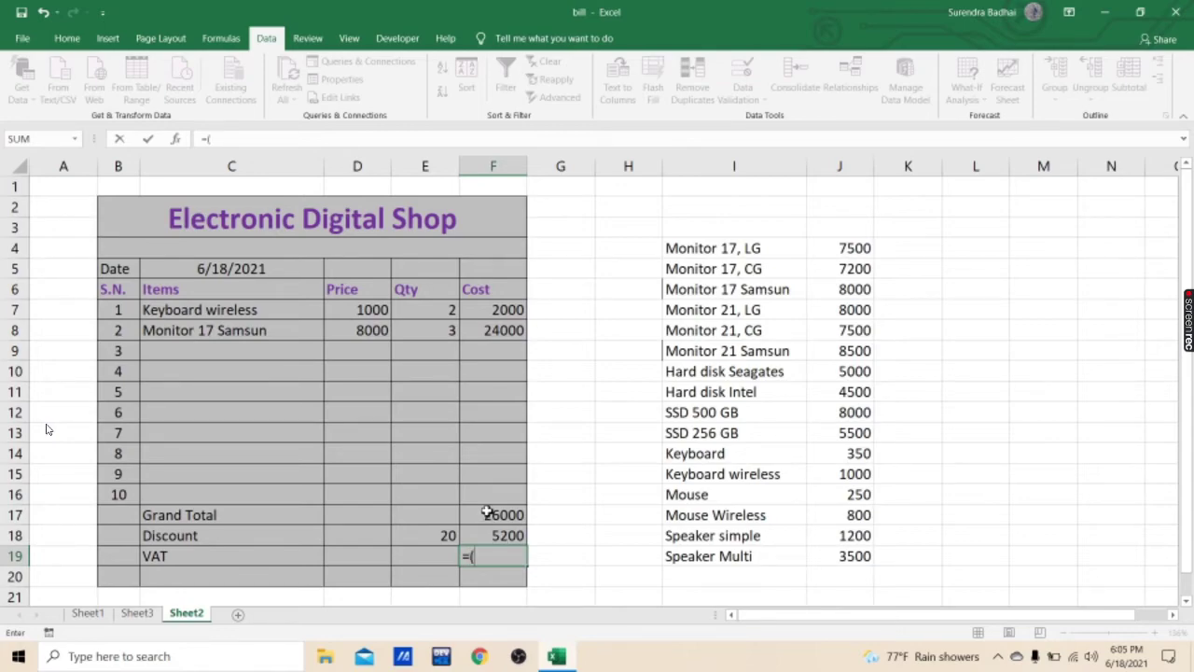
left_click(500, 515)
type("-")
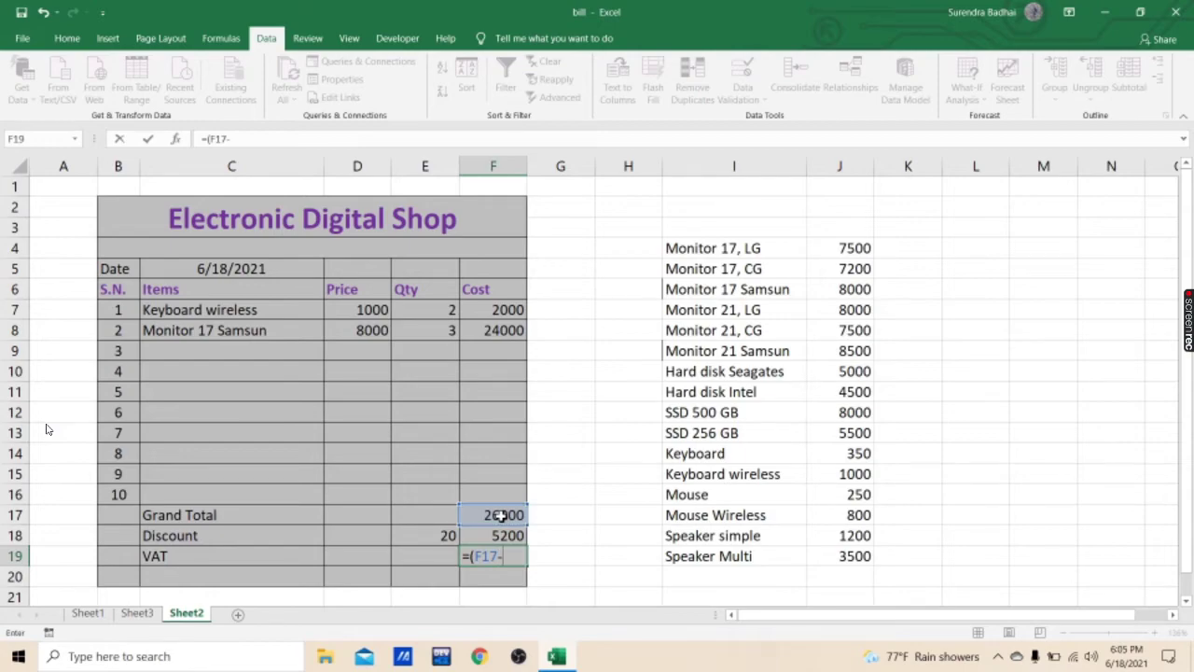
left_click(502, 535)
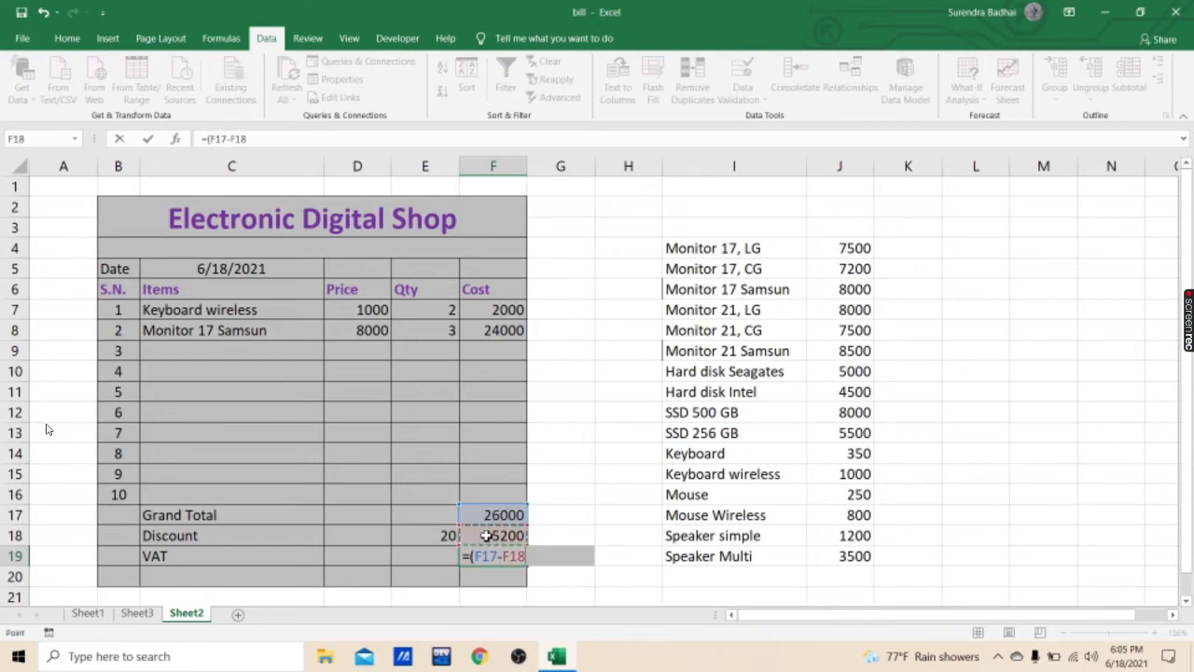
type(")*")
type("1")
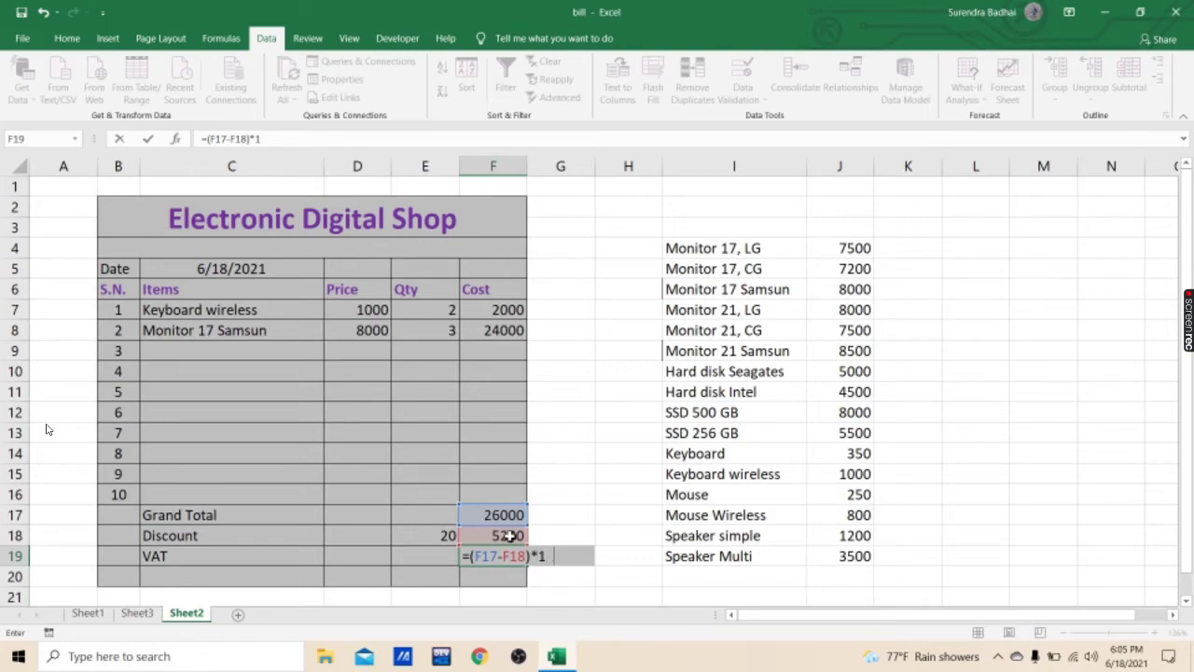
type("3")
type("%")
key("Return")
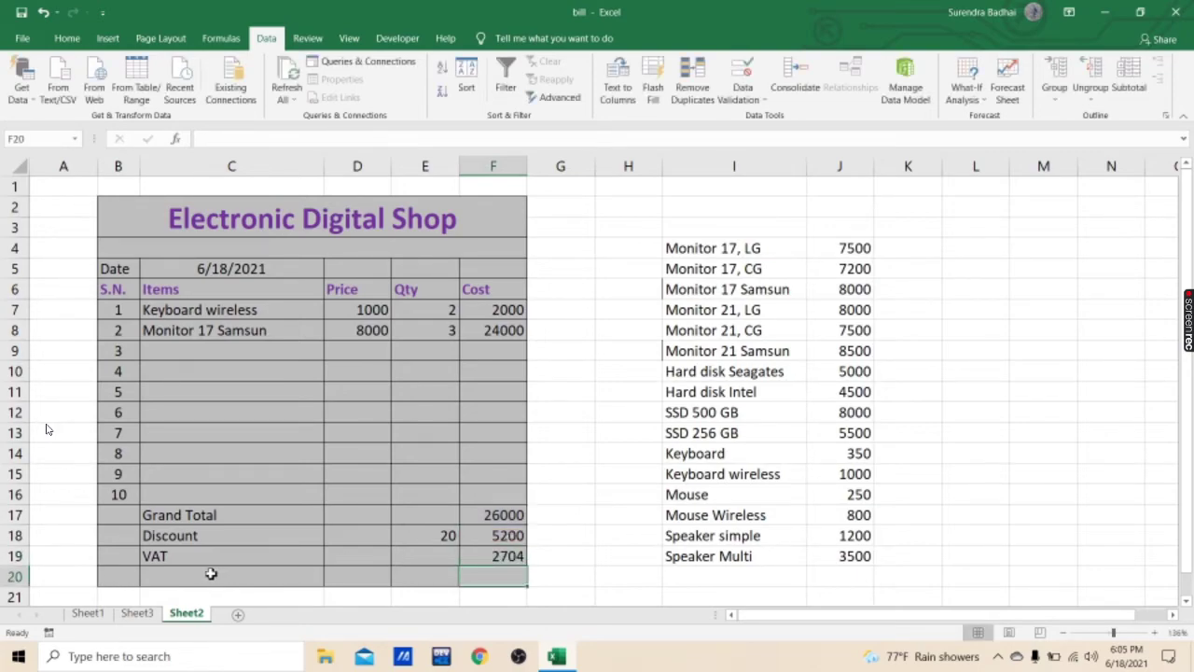
Label C20 'Net Payable' and enter =F17-F18+F19 in F20, giving 23504.
left_click(207, 575)
type("Net Pay")
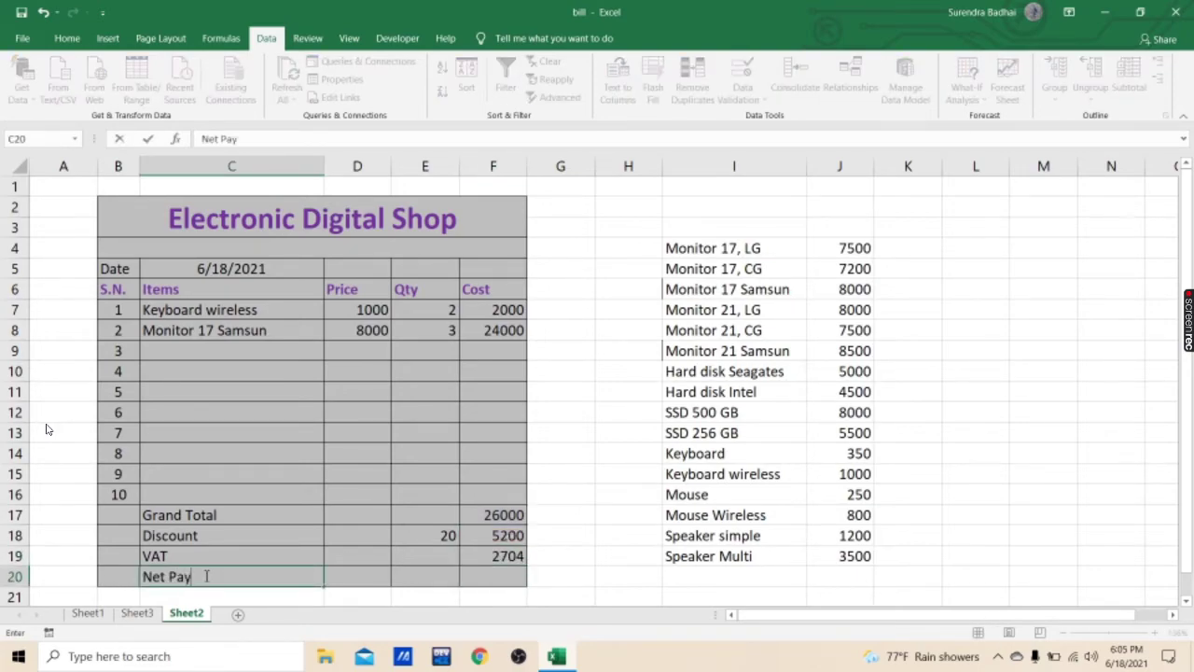
type("able")
left_click(477, 578)
type("=")
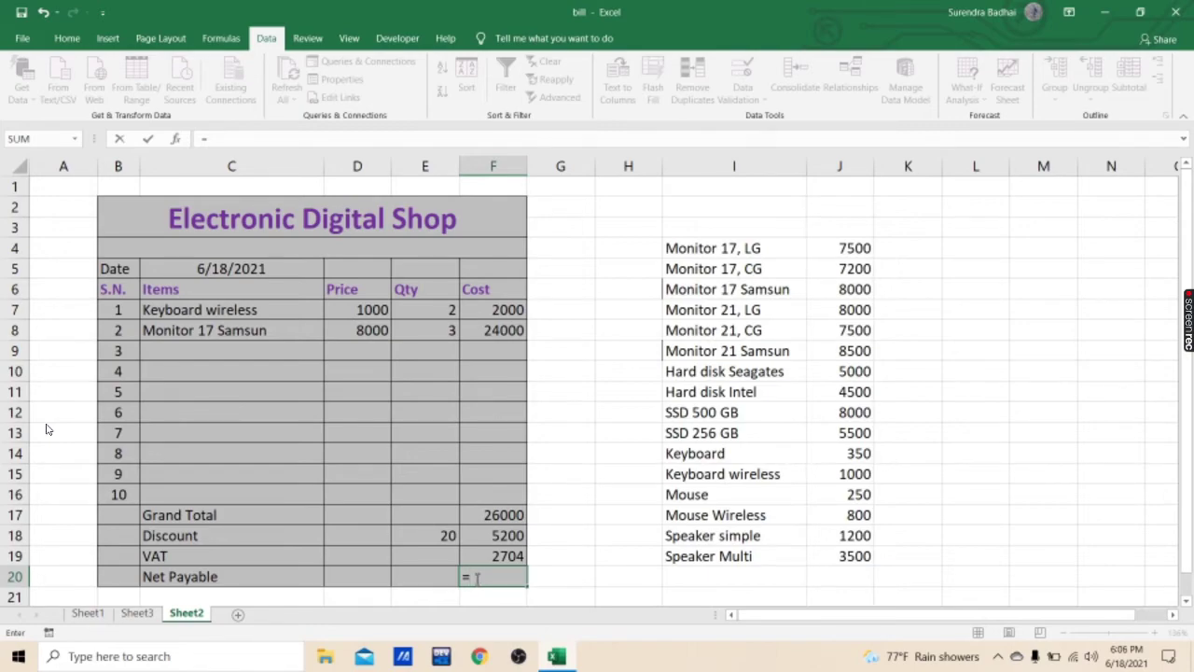
left_click(495, 519)
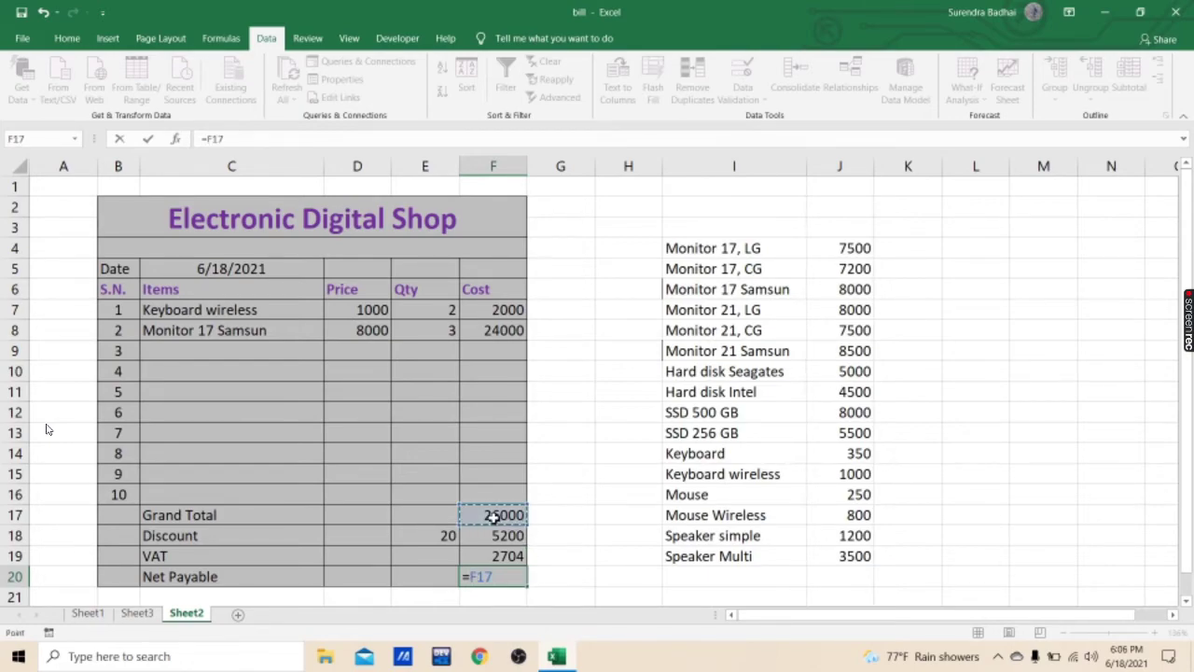
type("-")
left_click(487, 536)
type("+")
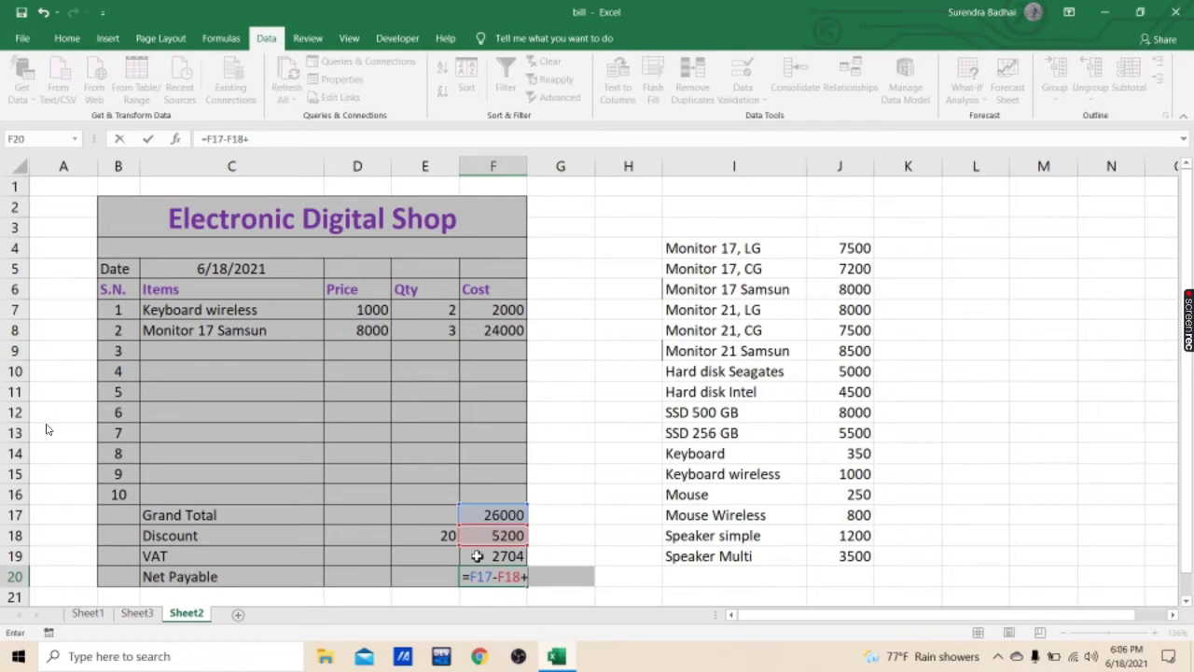
left_click(477, 556)
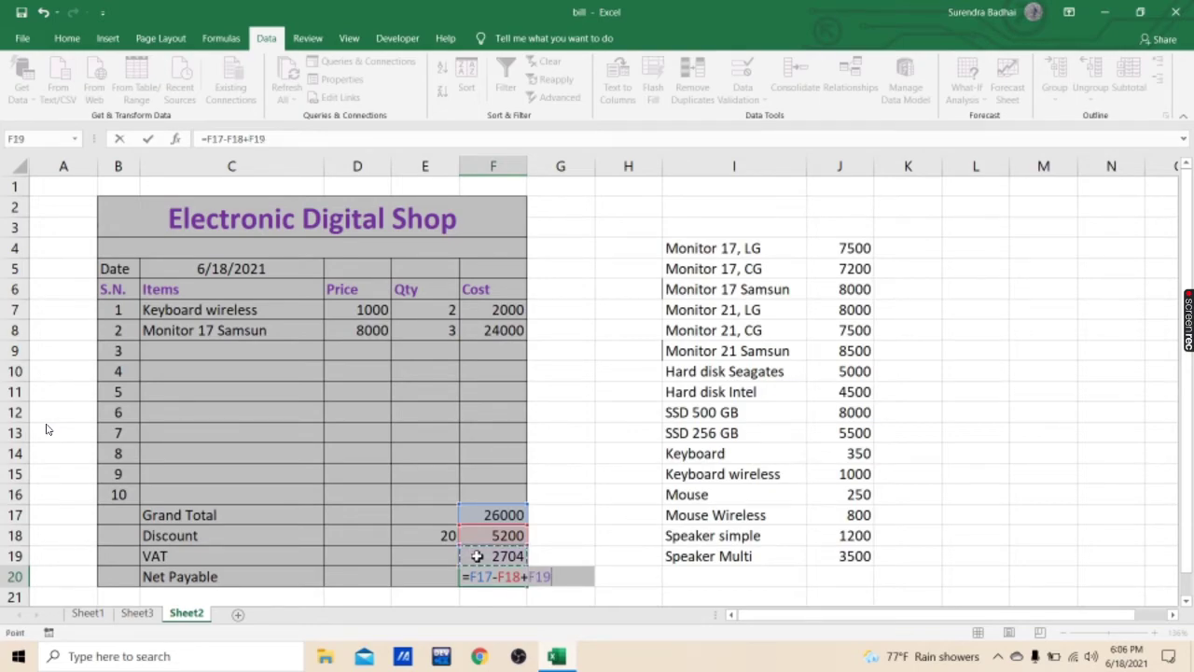
key("Return")
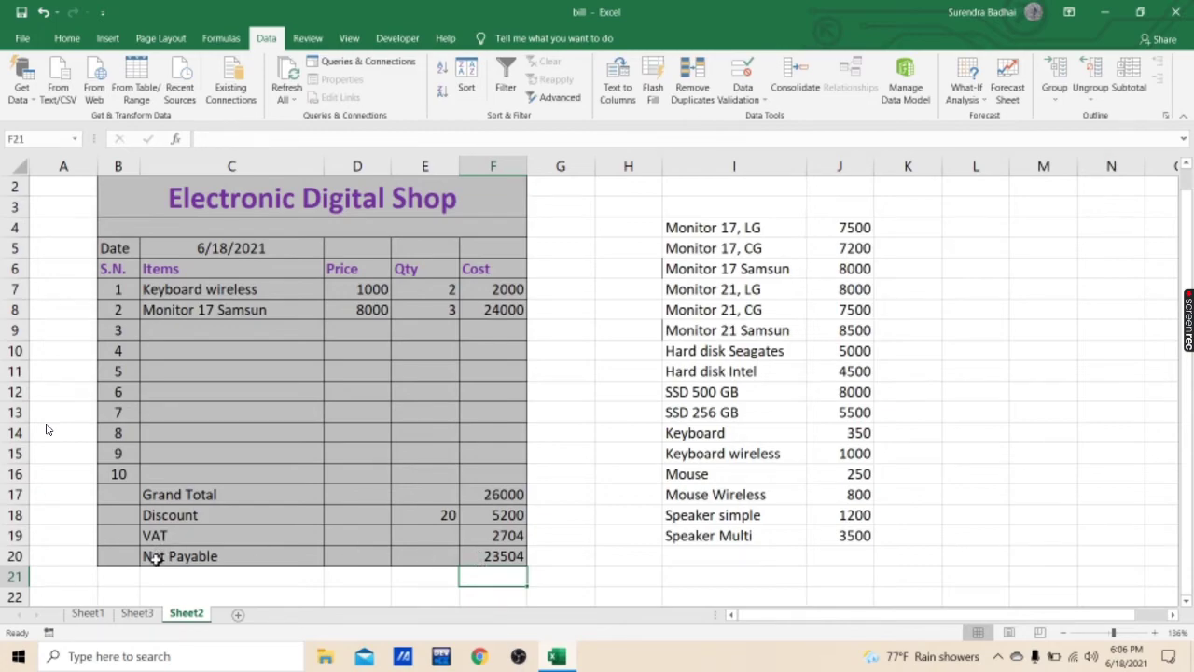
Make the Net Payable row C20:F20 bold.
left_click(187, 555)
left_click_drag(331, 547, 499, 557)
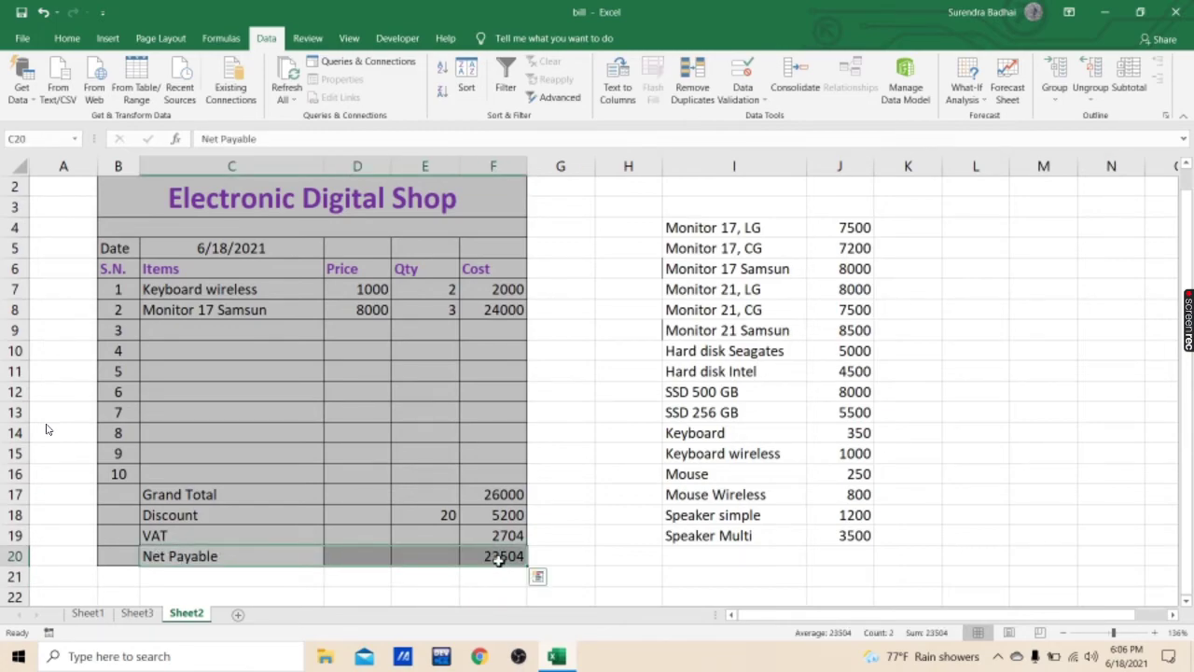
key("ctrl+b")
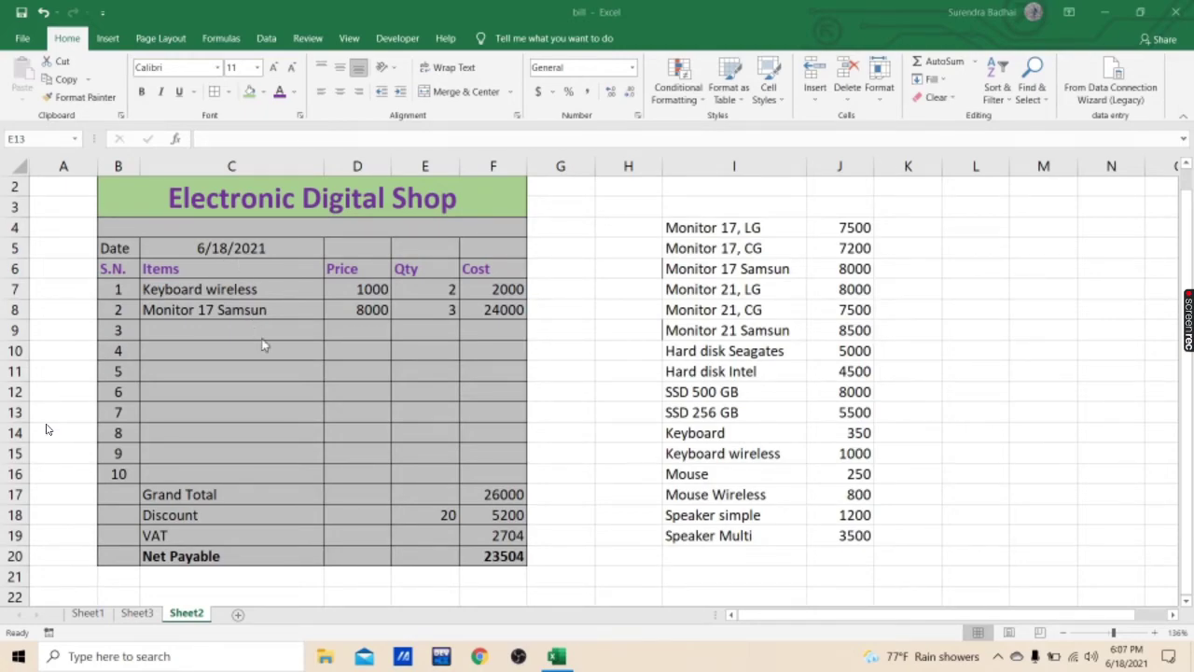
Clear F7's cost formula to test the totals, then restore it.
left_click(493, 293)
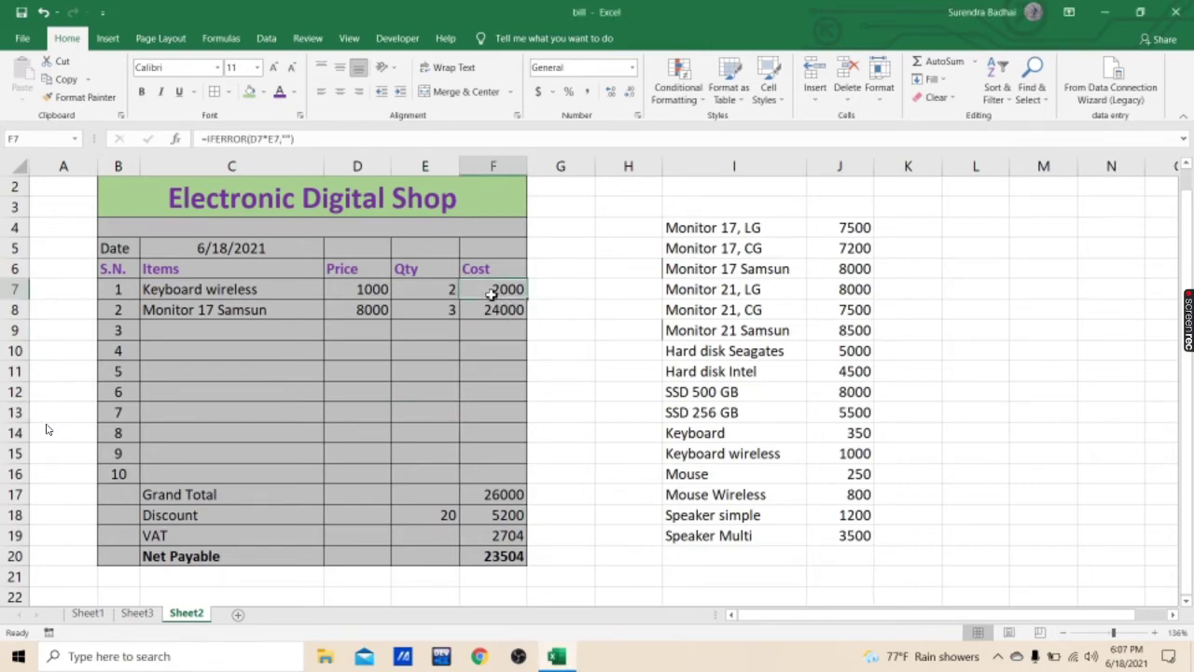
key("Delete")
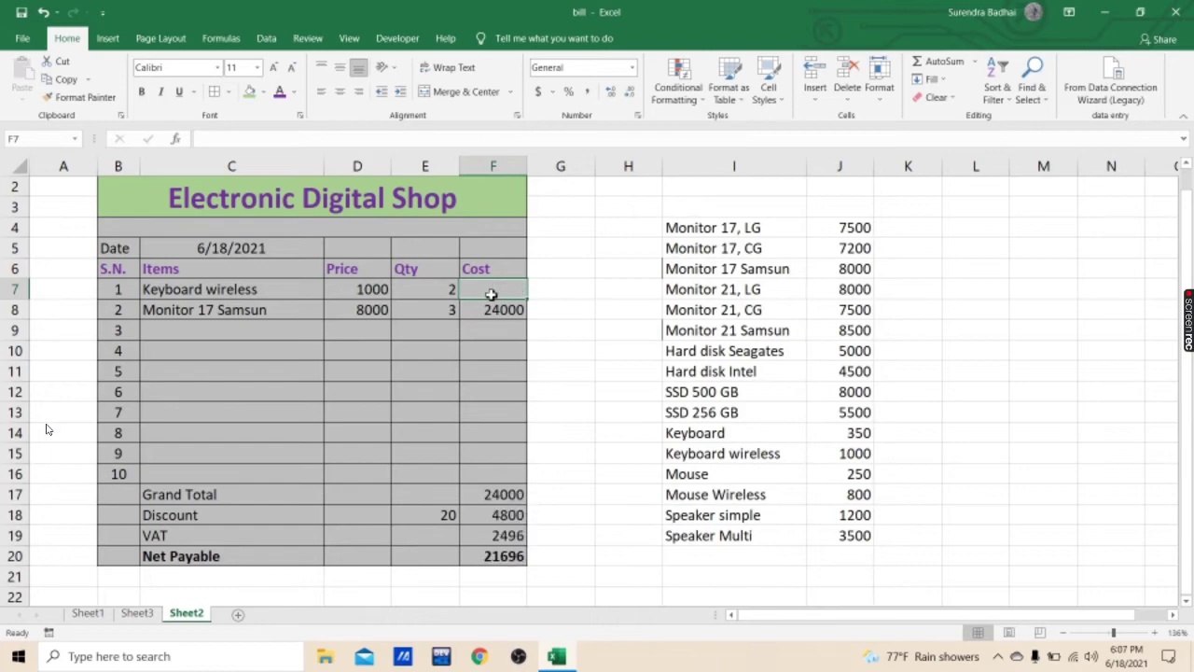
key("ctrl+z")
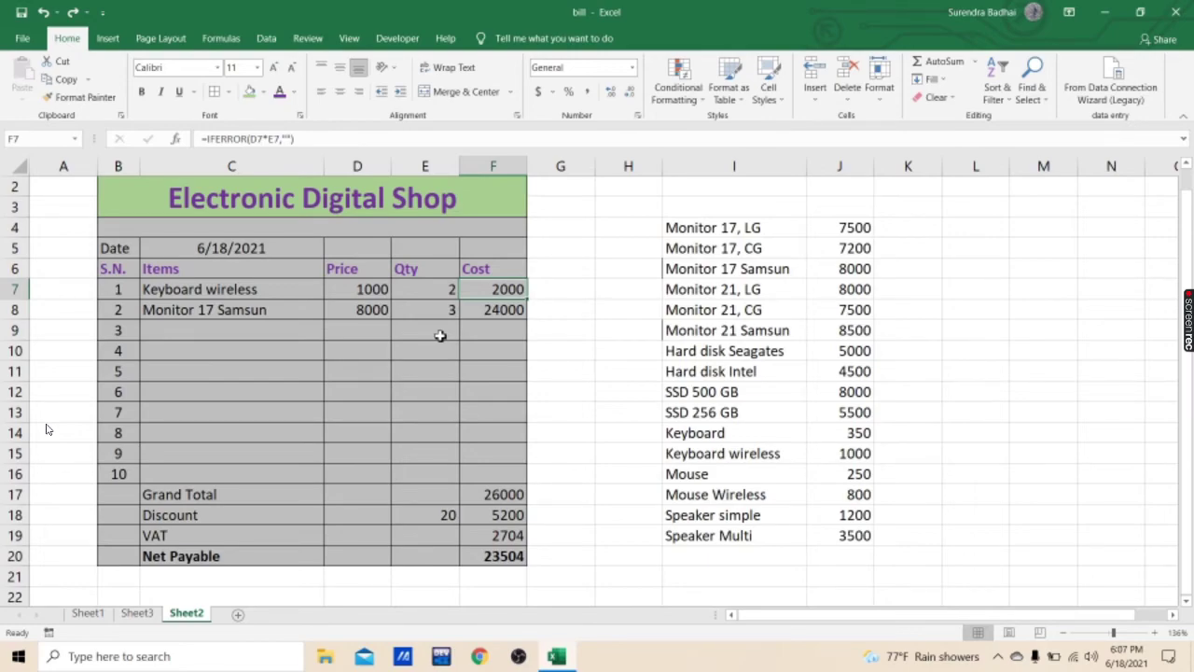
Select item cells C7:C16 together with the Qty and Discount cells E7:E18.
left_click(179, 289)
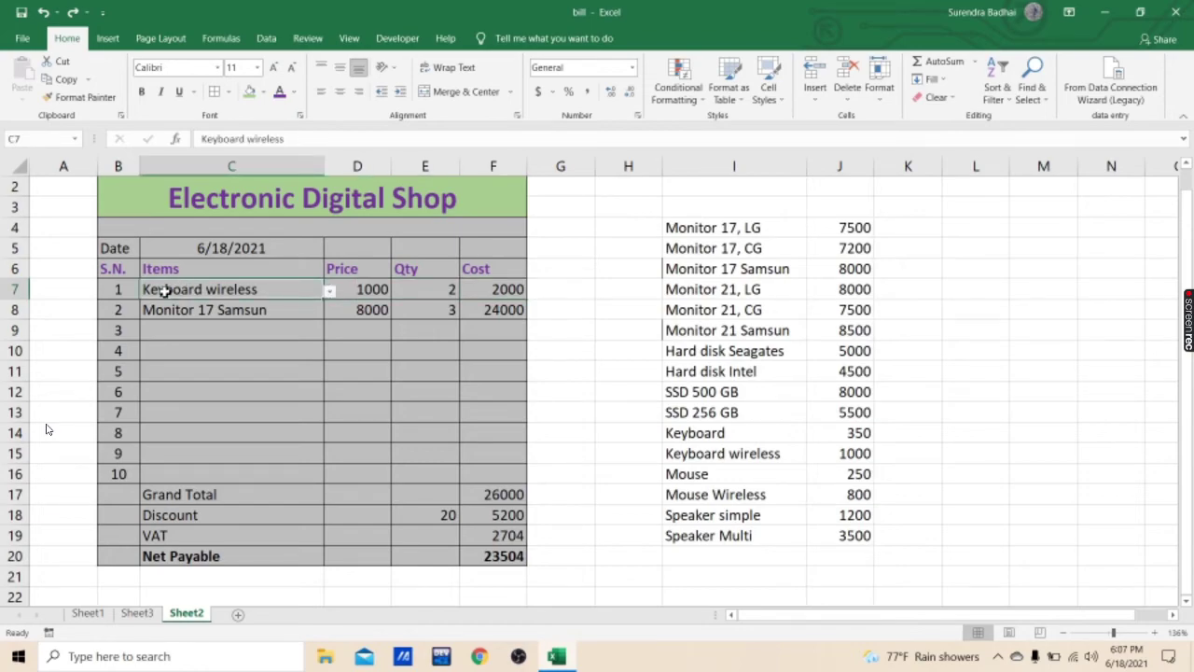
left_click_drag(164, 290, 176, 471)
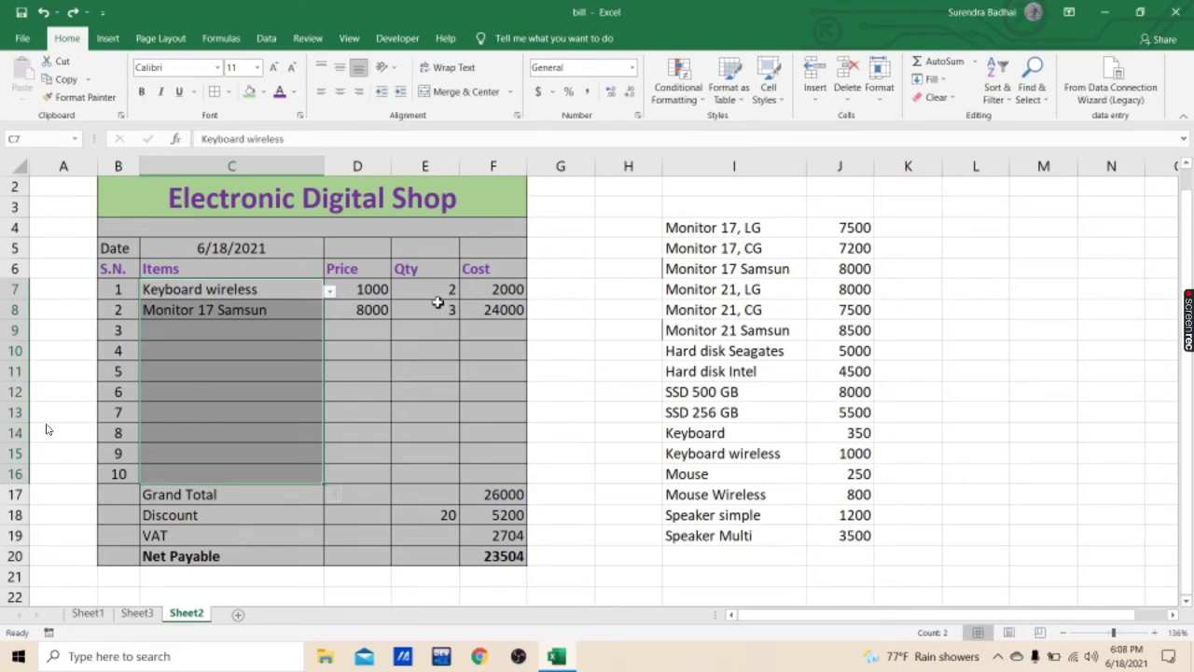
key("ctrl+q")
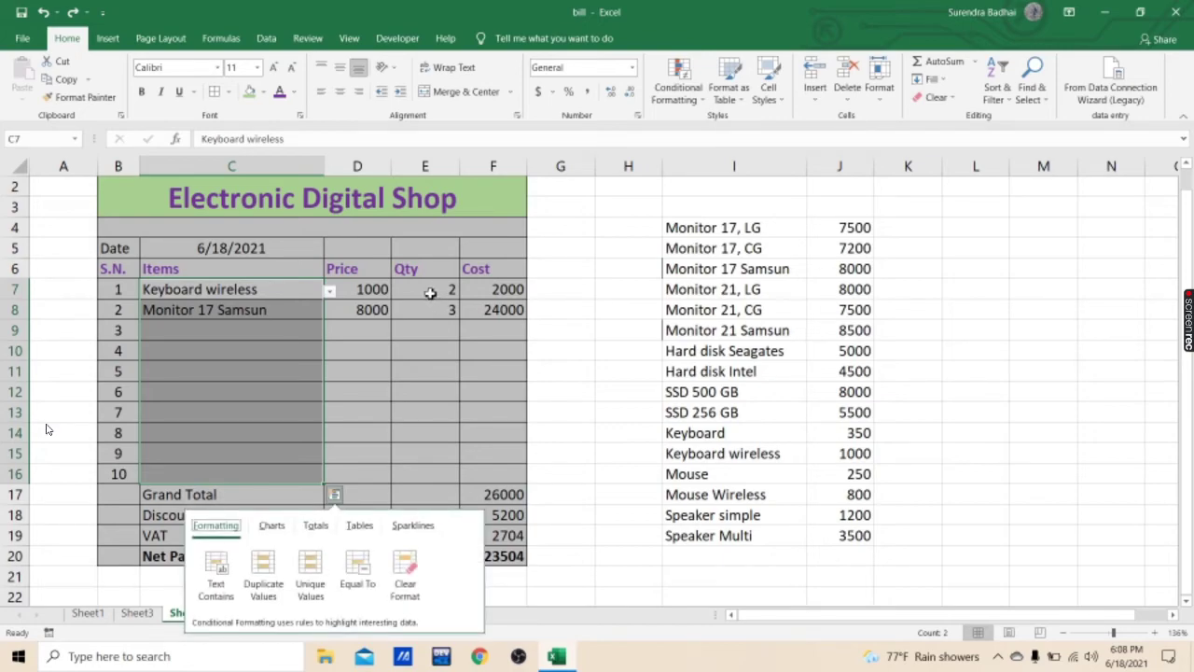
left_click_drag(428, 291, 442, 515)
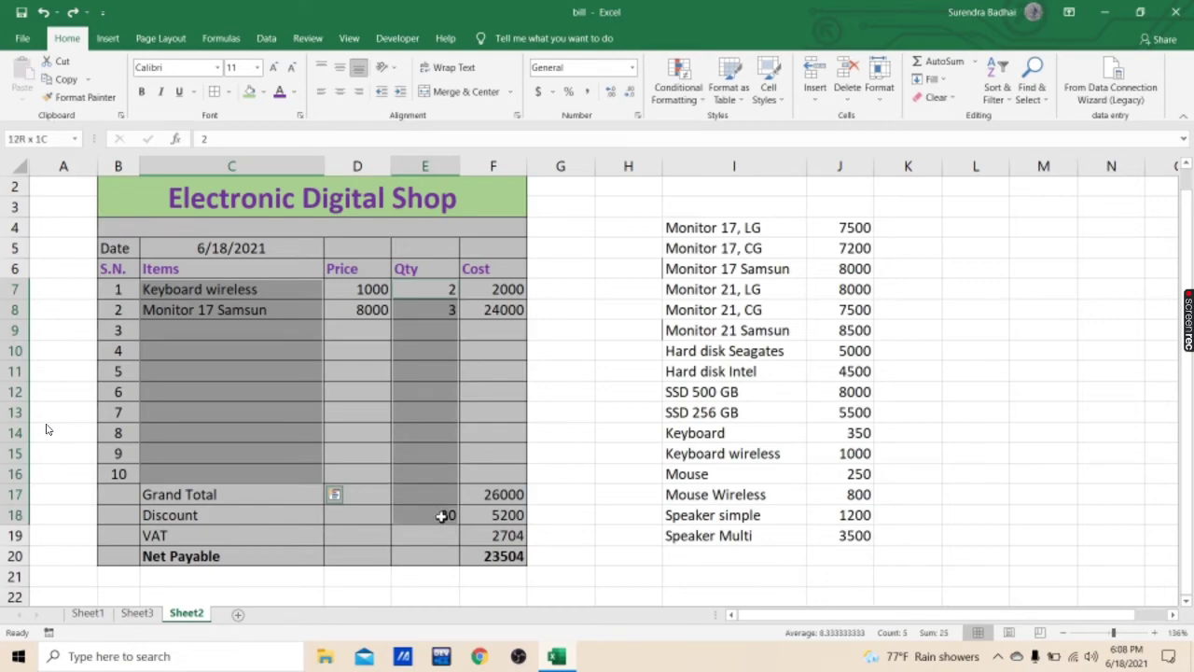
Clear the Locked protection setting on C7:C16 and E7:E18 through Format Cells.
right_click(227, 345)
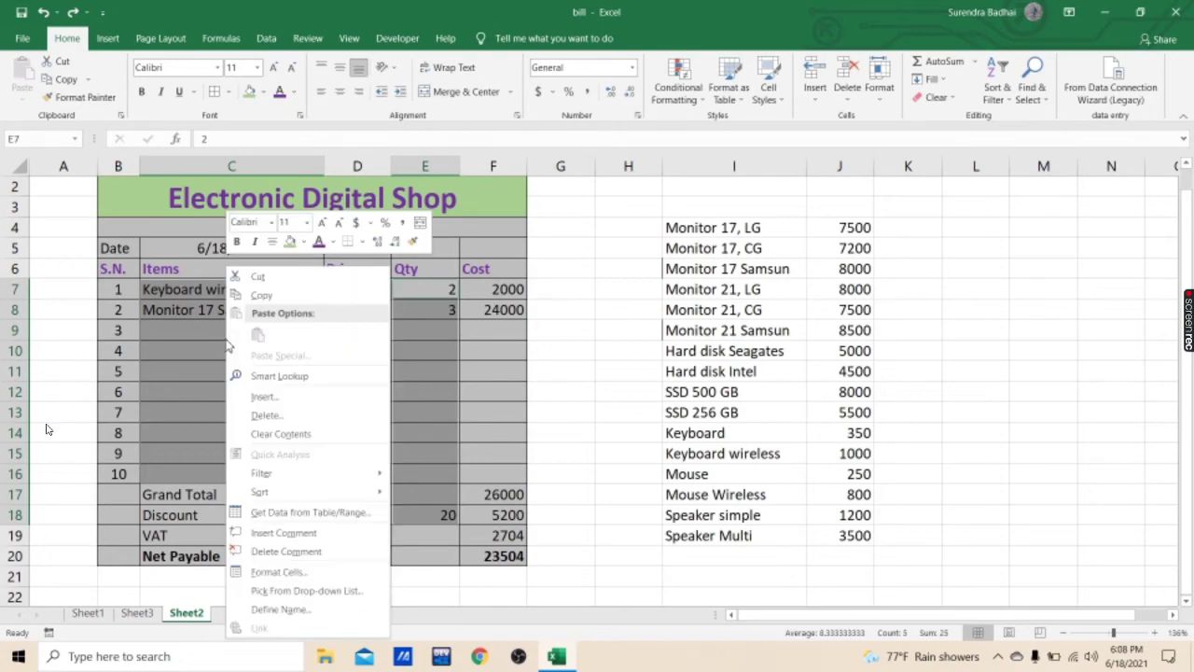
left_click(284, 573)
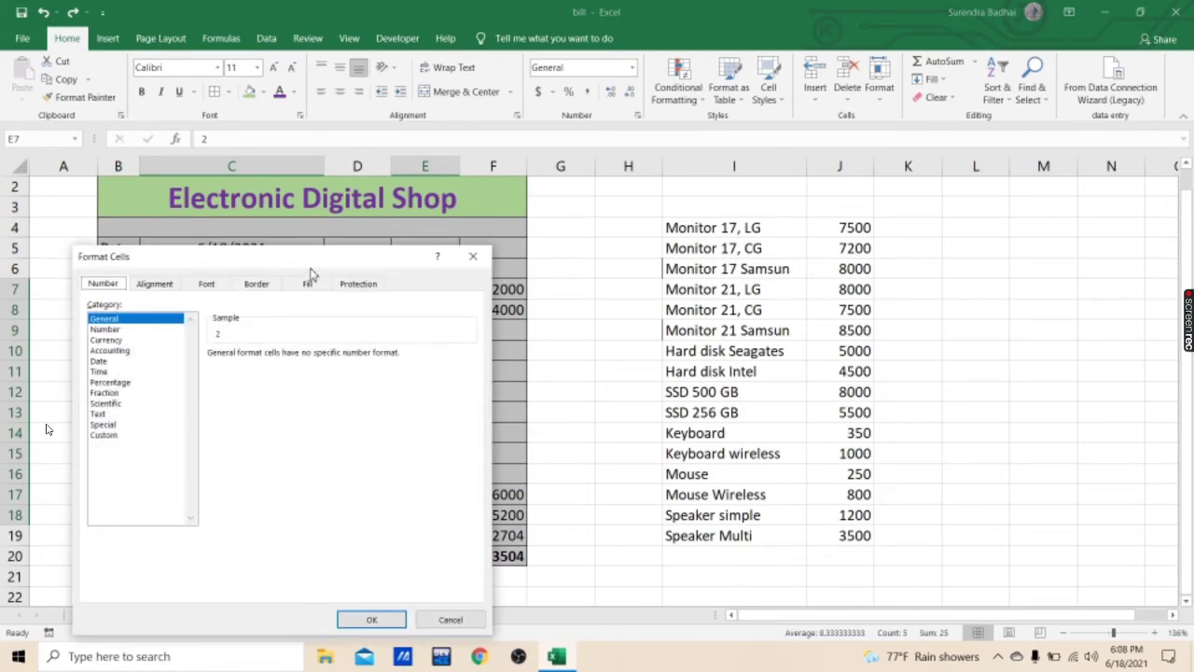
left_click_drag(311, 269, 690, 104)
left_click(730, 125)
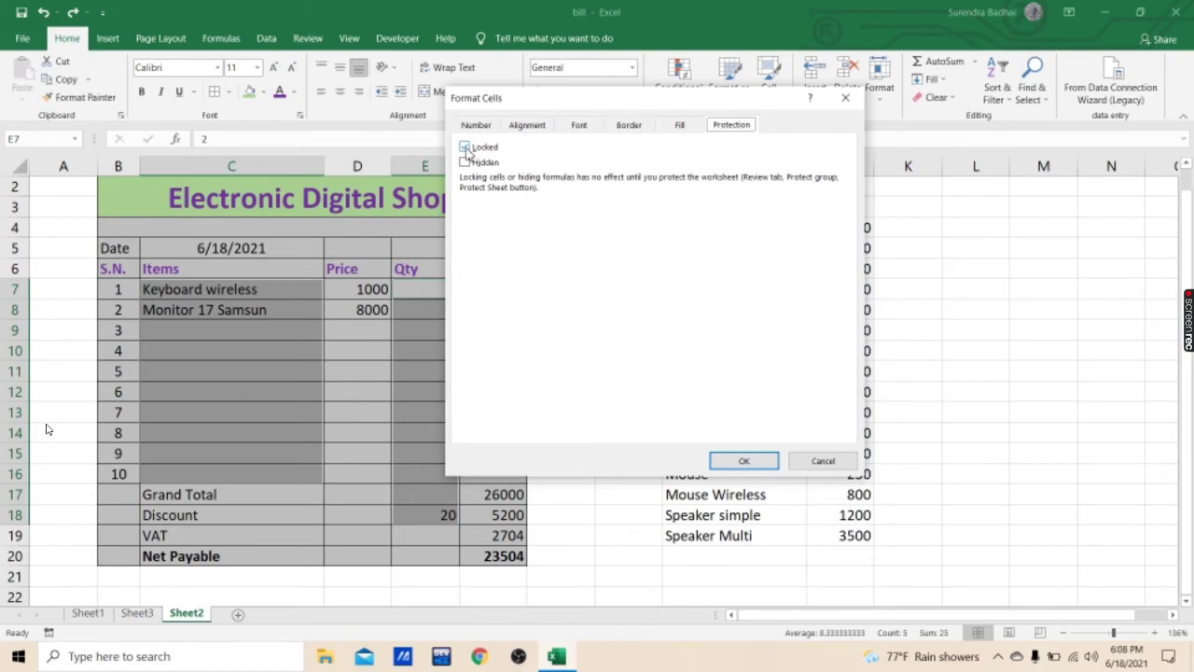
left_click(465, 148)
left_click(741, 458)
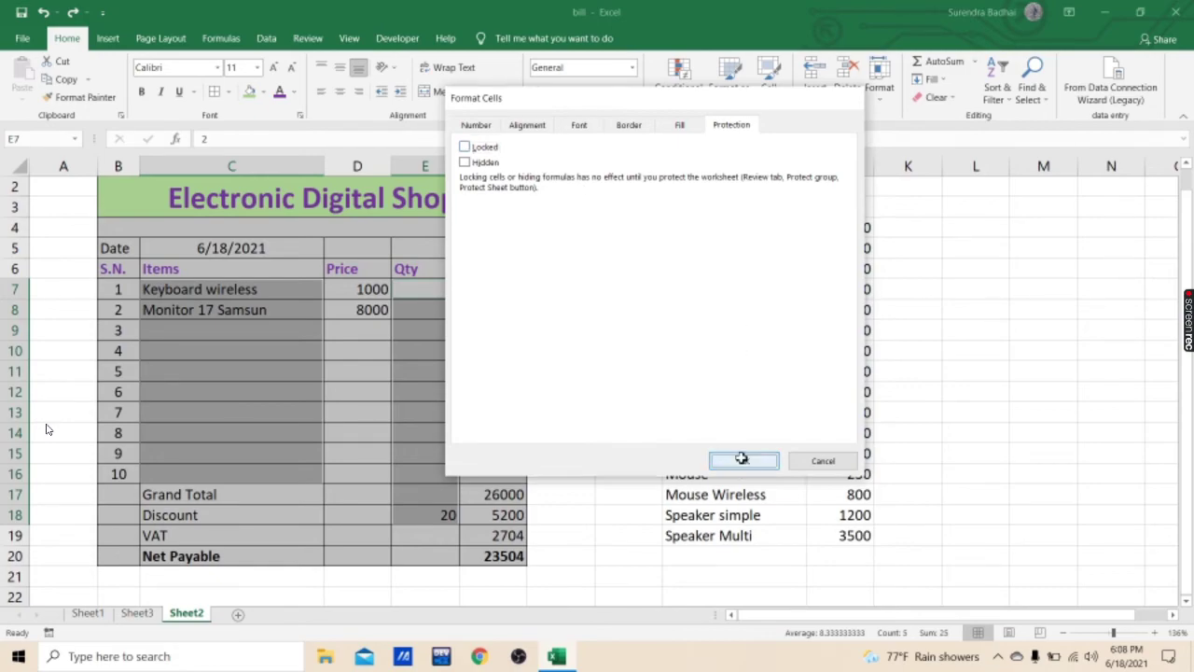
left_click(308, 38)
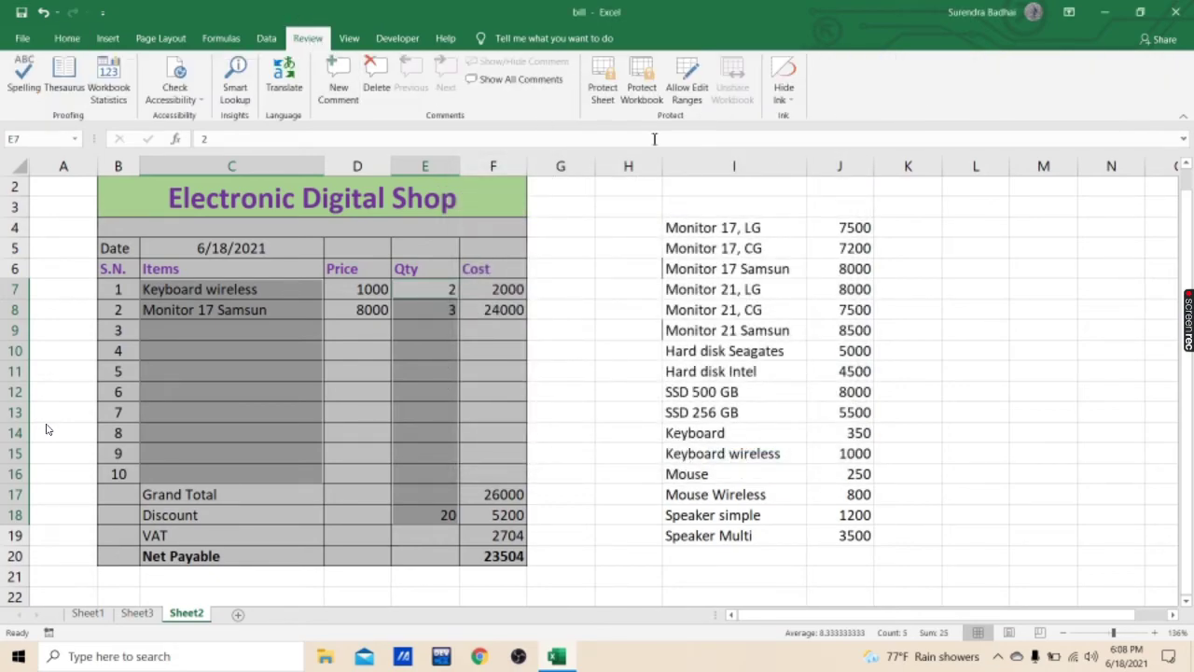
Protect Sheet2 with a confirmed password, then drop the multi-range selection.
left_click(603, 92)
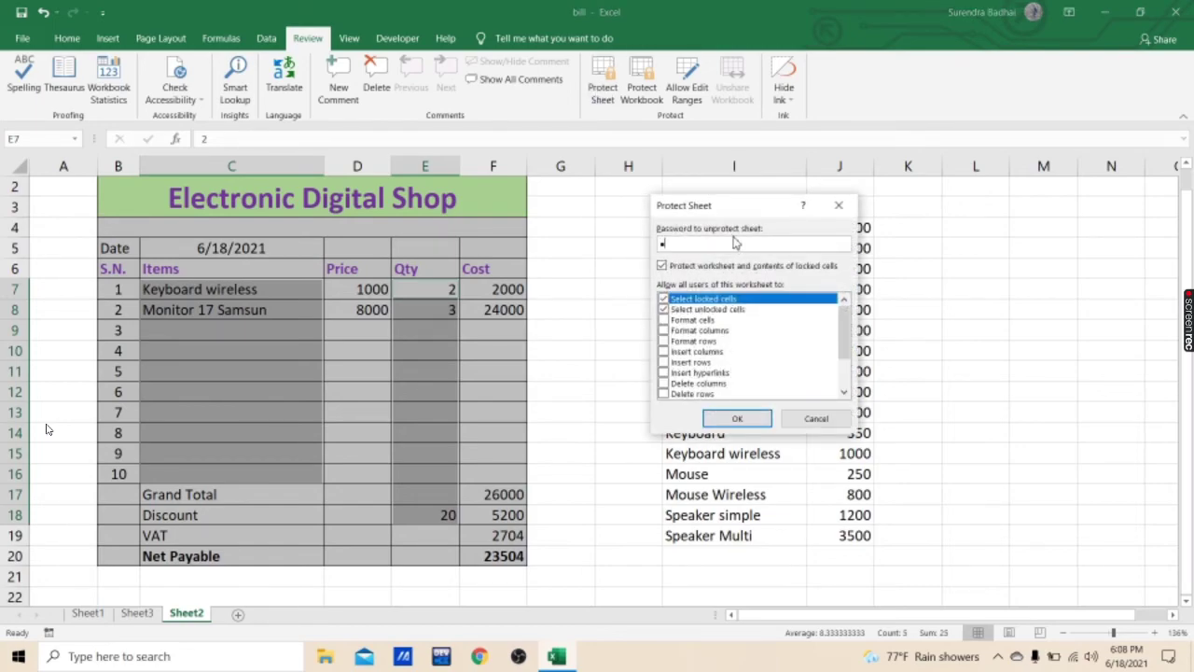
key("Return")
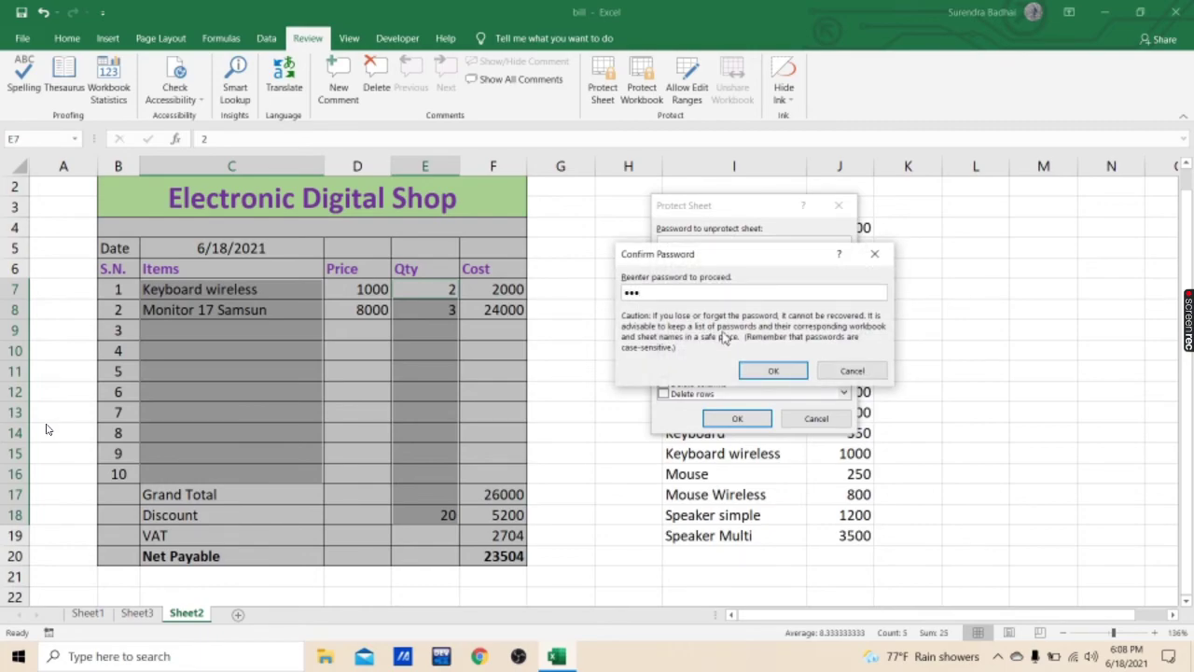
key("Return")
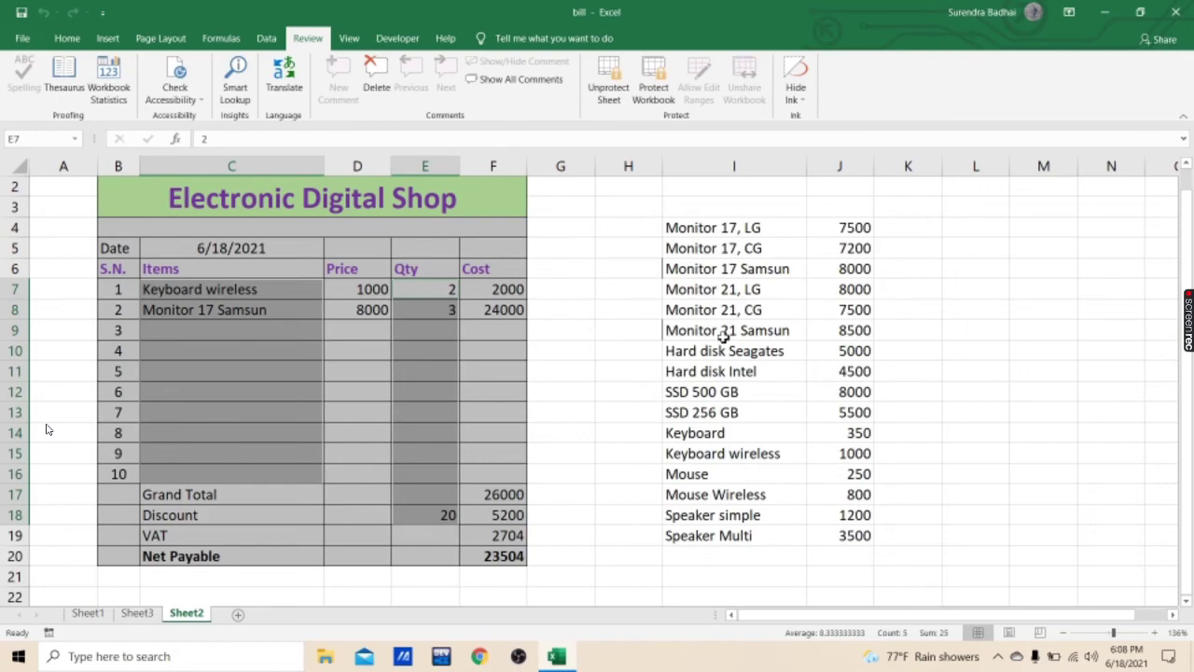
left_click(231, 371)
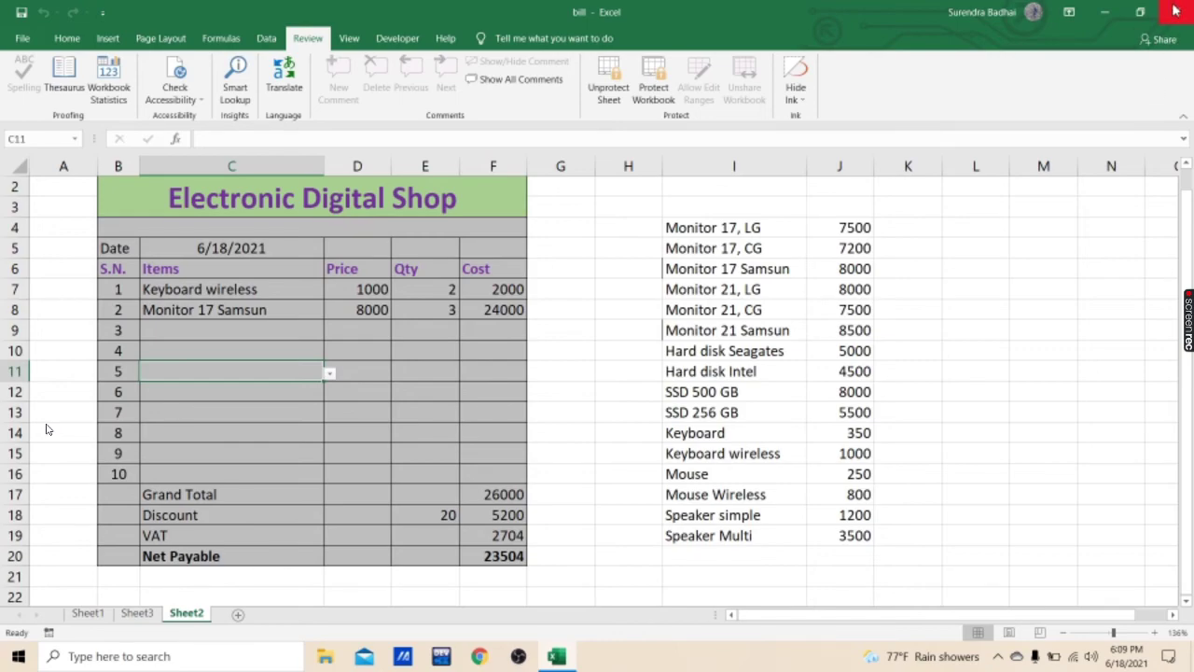
Reopen the bill workbook and clear sample items C7:C12 and quantities E7:E10.
left_click(1174, 12)
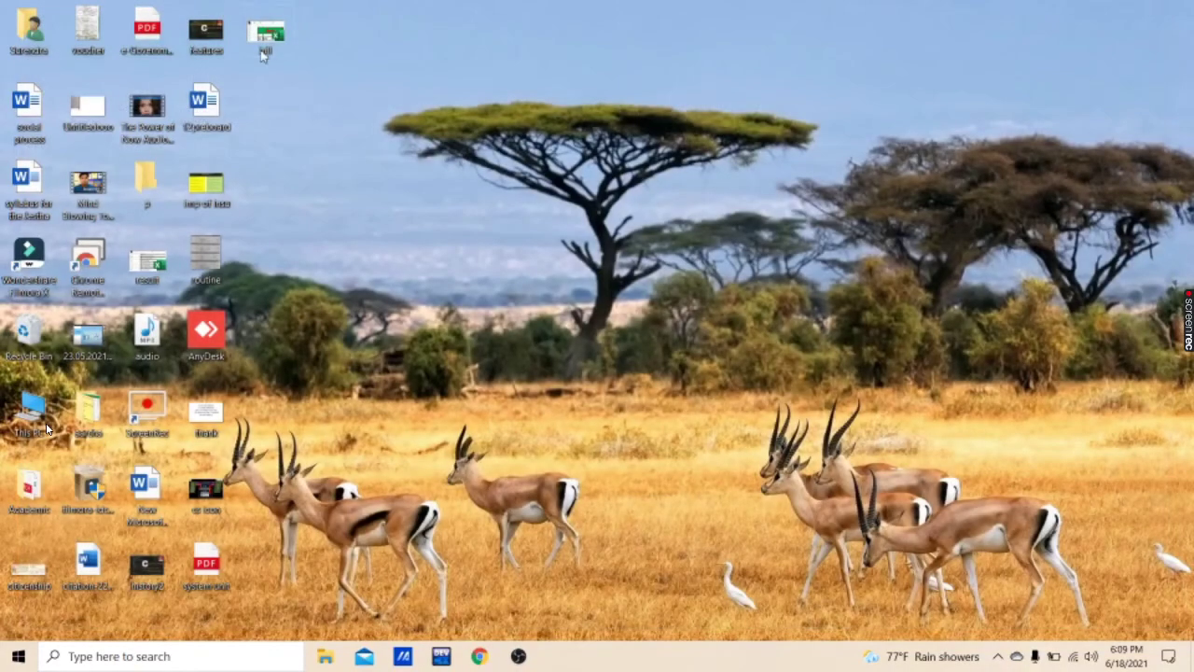
double_click(265, 52)
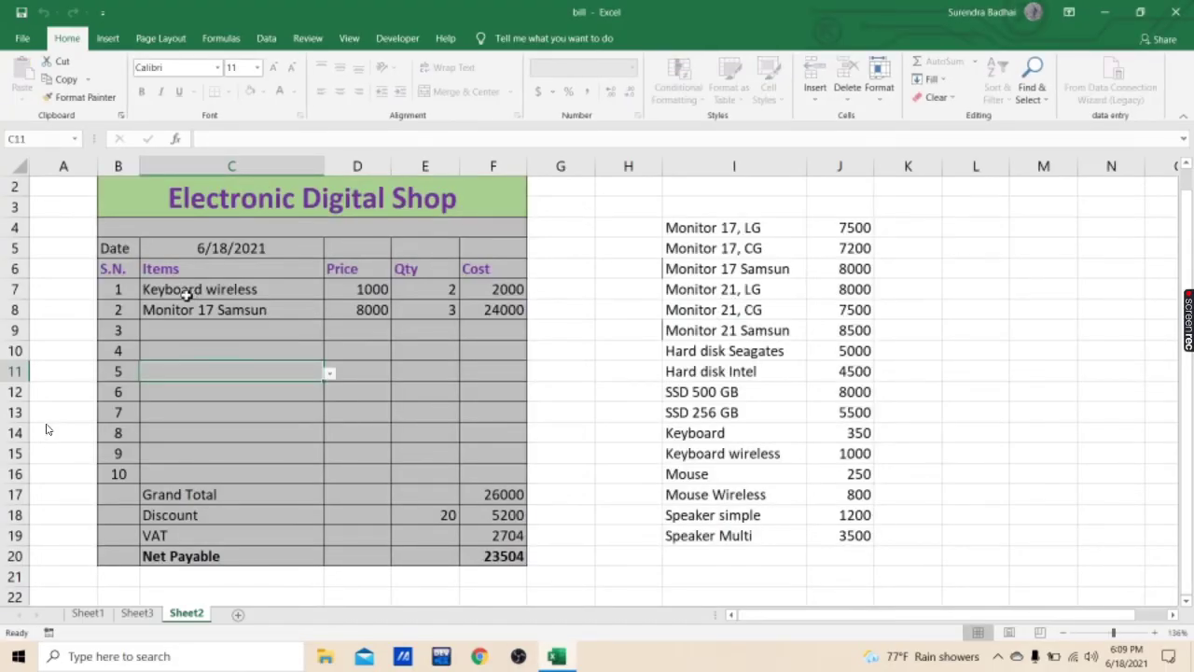
left_click_drag(189, 291, 216, 399)
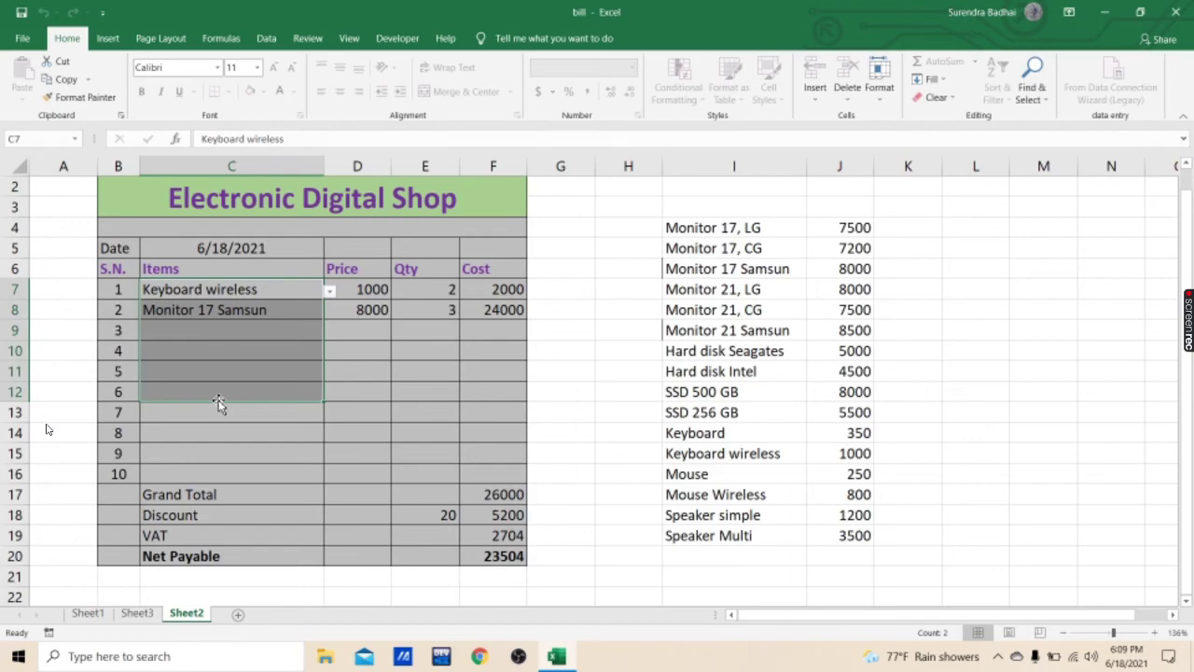
key("Delete")
left_click_drag(437, 292, 444, 355)
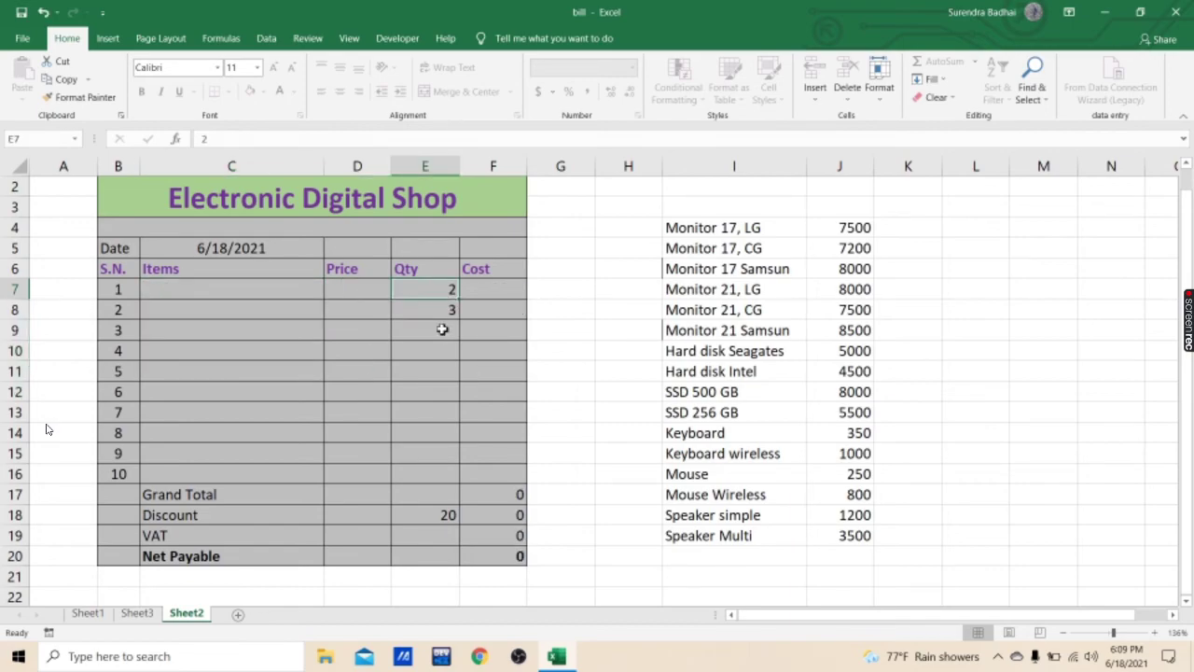
key("Delete")
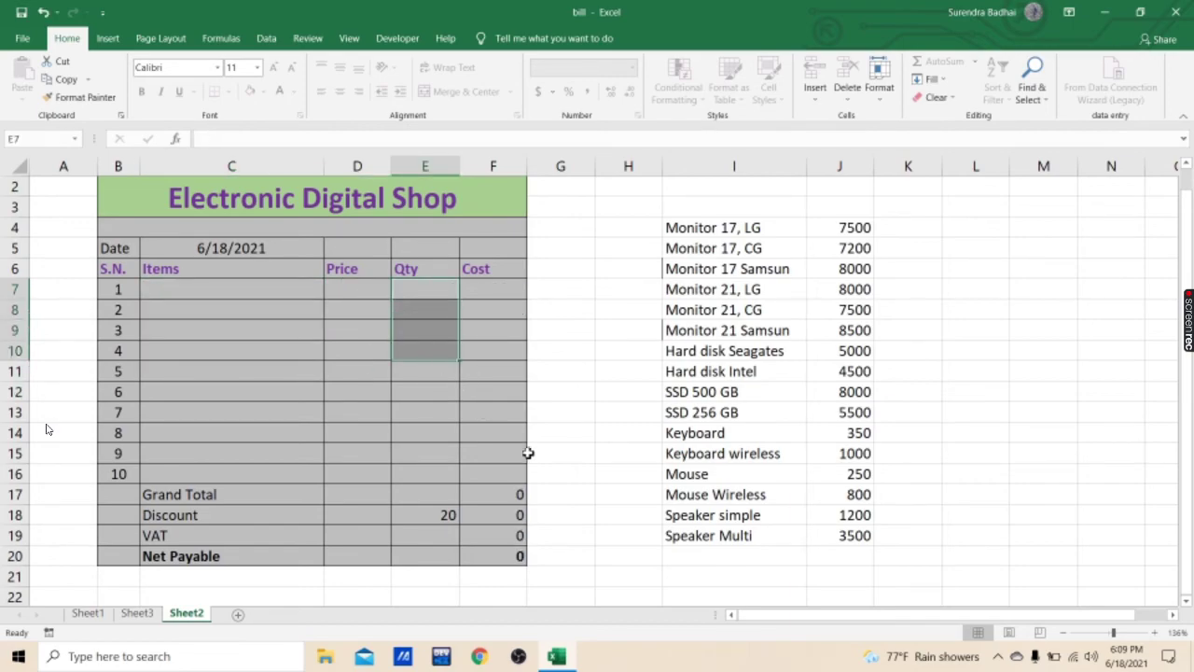
Try deleting the protected totals block, dismiss the protection warning, and deselect it.
left_click_drag(184, 493, 509, 567)
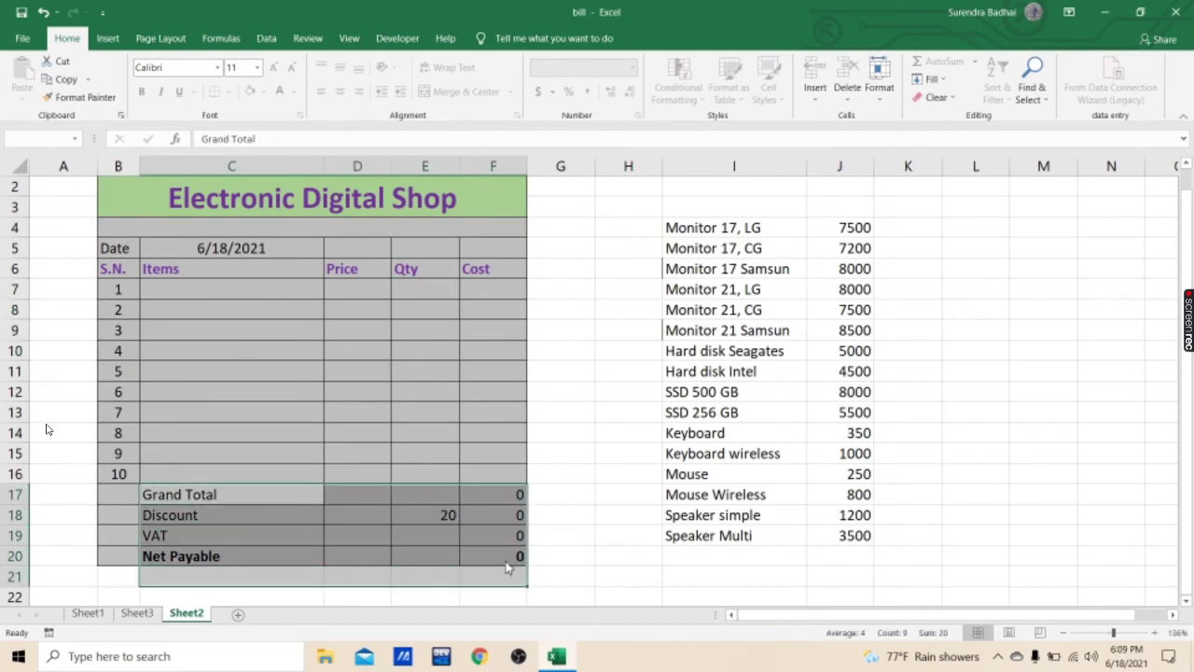
key("Delete")
left_click(603, 372)
right_click(328, 510)
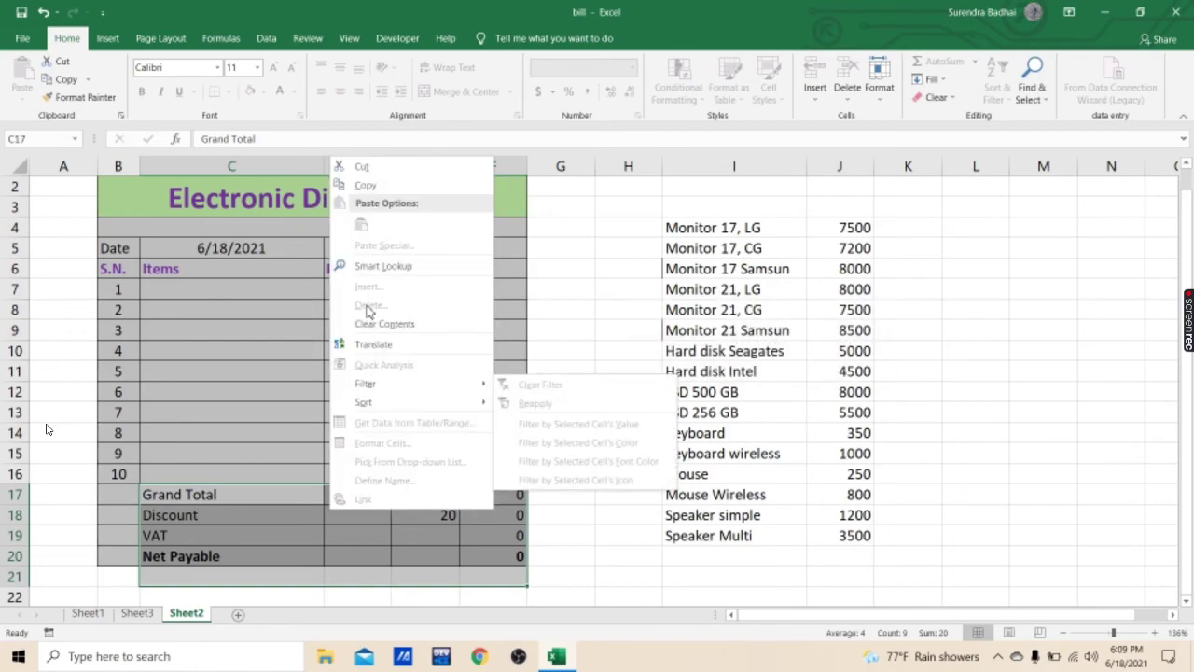
key("Escape")
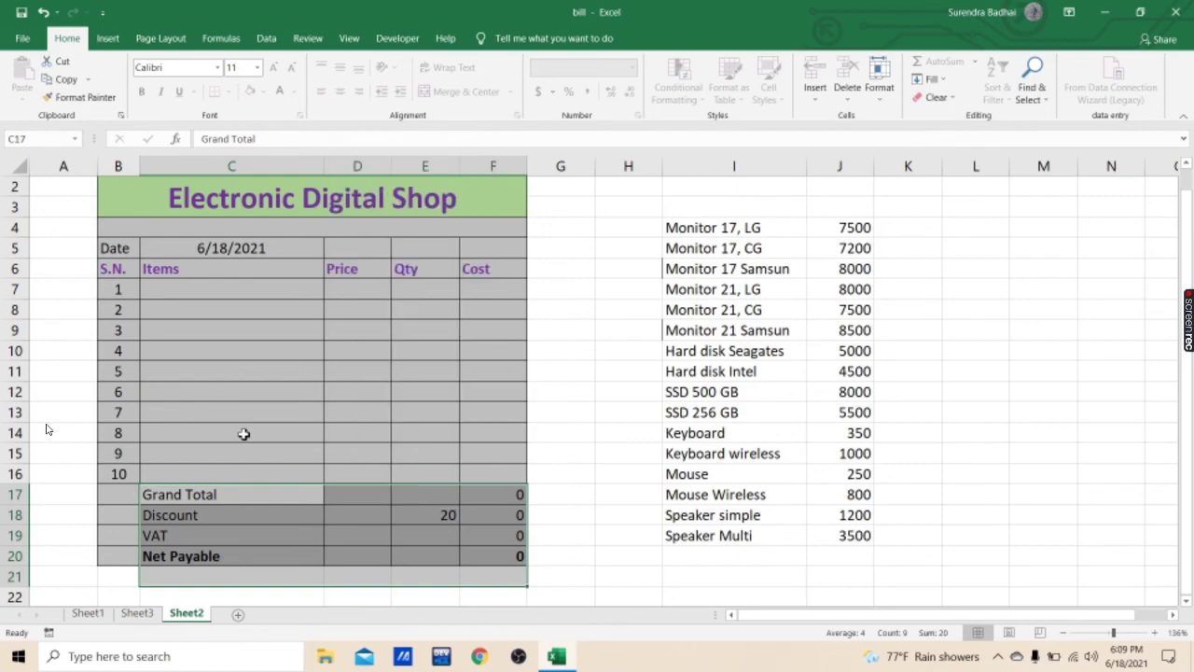
left_click(242, 432)
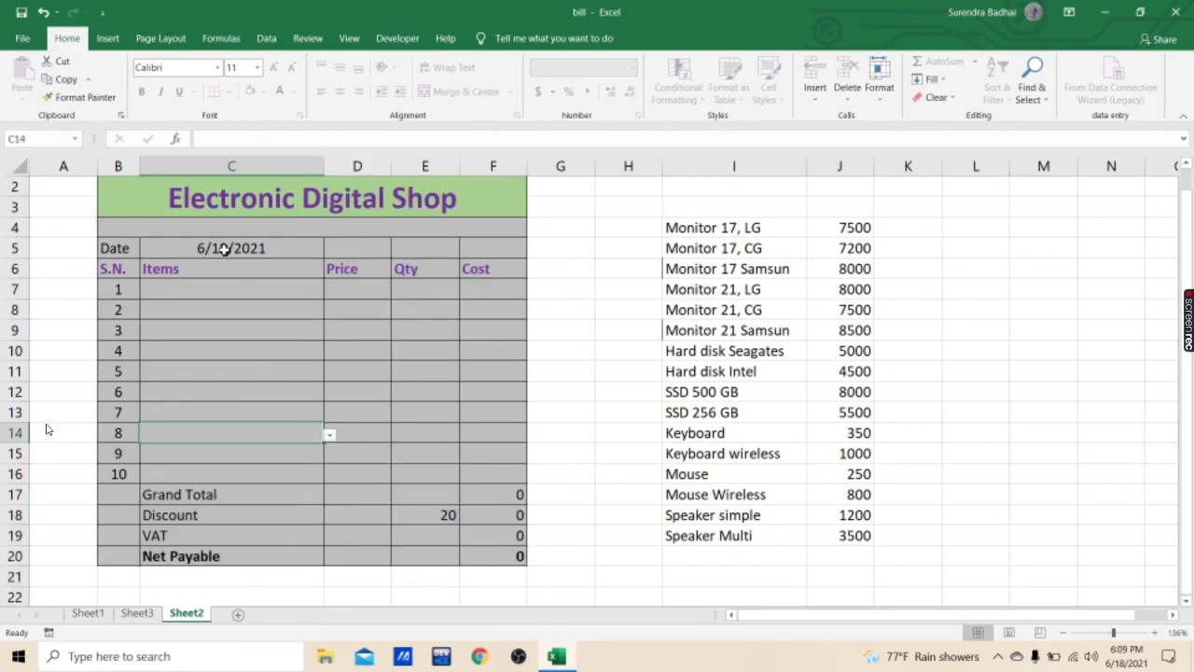
Bill 5 units of Monitor 21 Samsun in C7/E7 and set the E18 discount to 10.
left_click(242, 289)
left_click(330, 291)
left_click(187, 379)
left_click(443, 295)
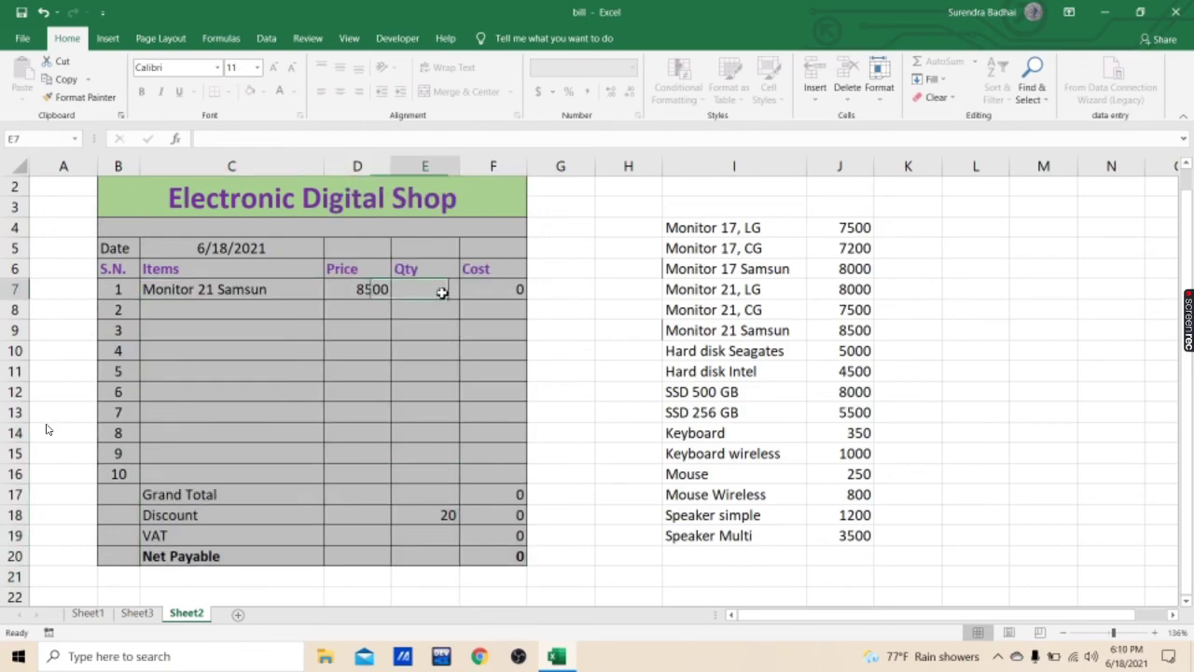
type("5")
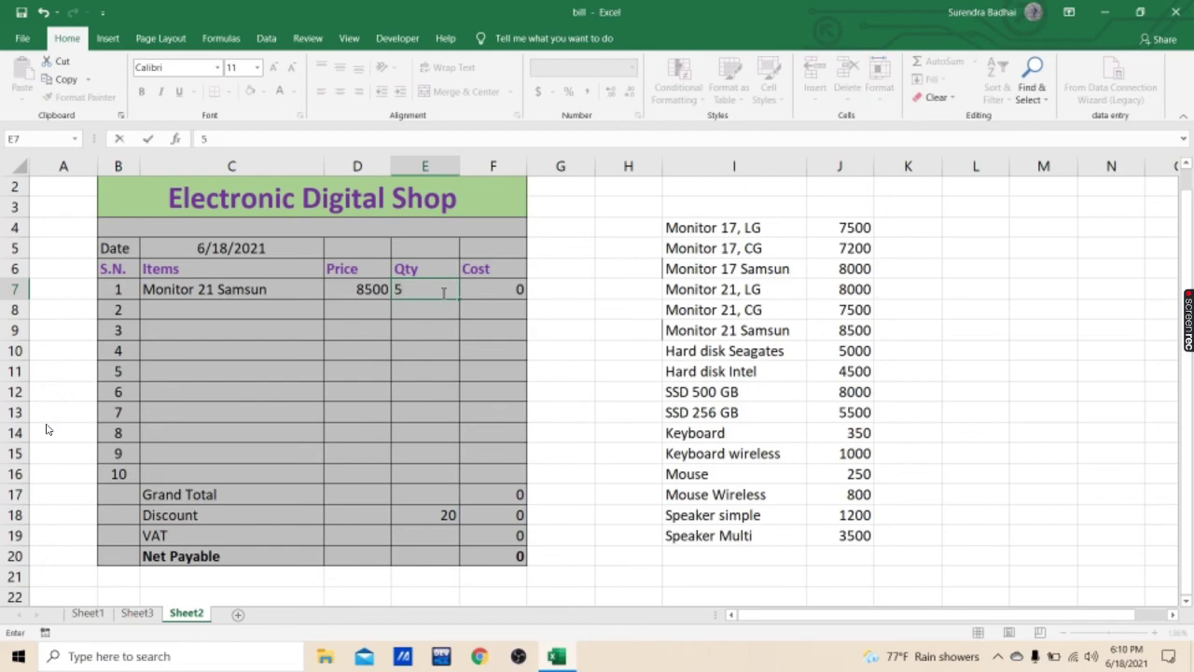
key("Return")
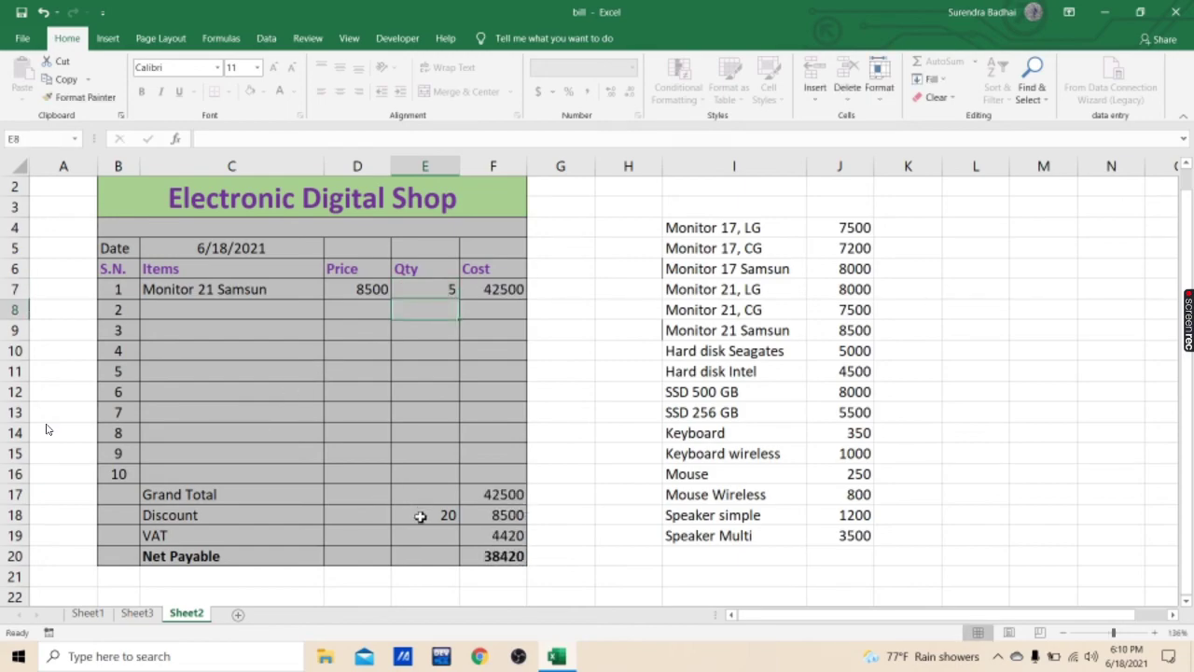
left_click(420, 517)
type("1")
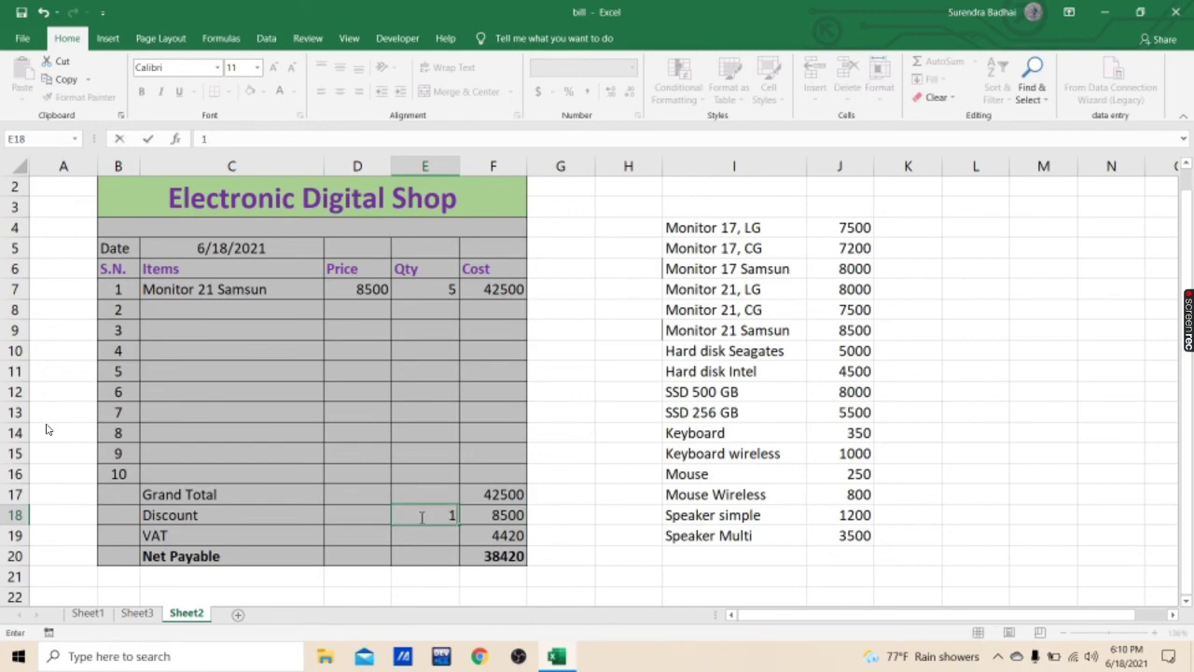
type("0")
key("Return")
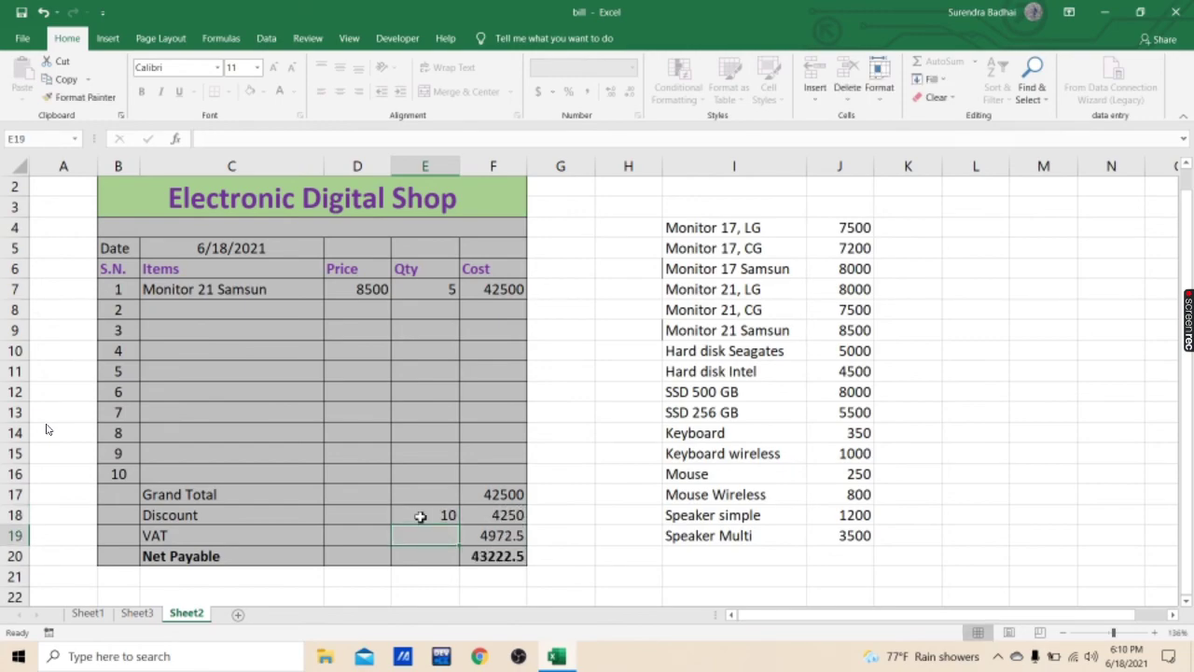
left_click(495, 289)
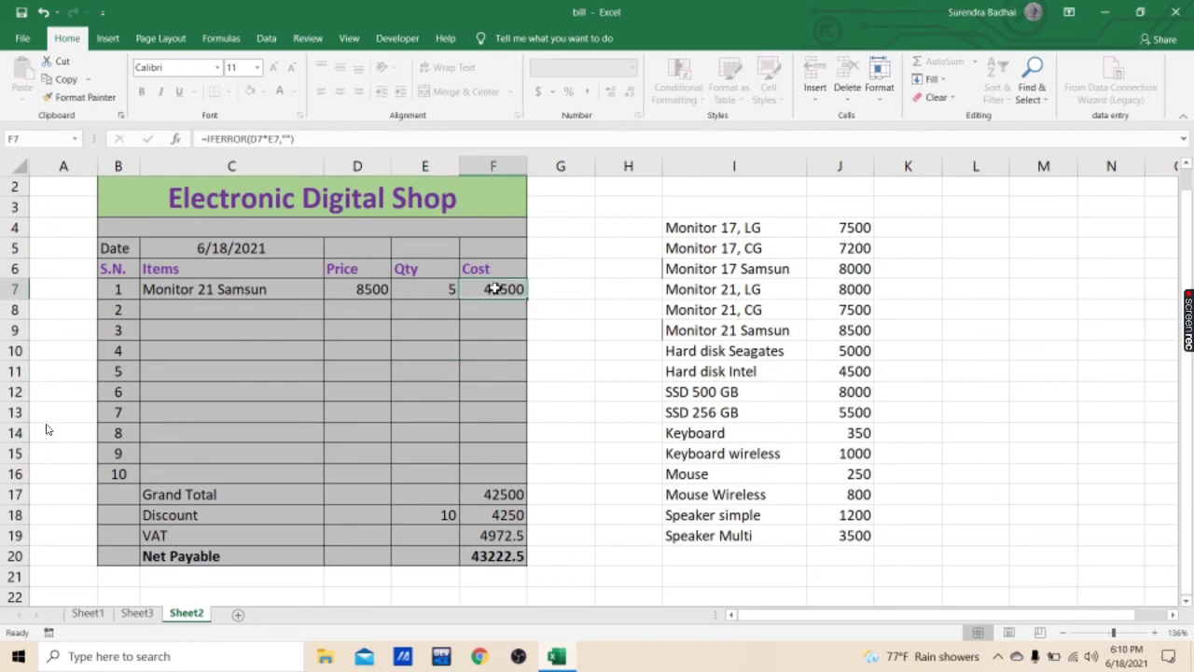
right_click(495, 290)
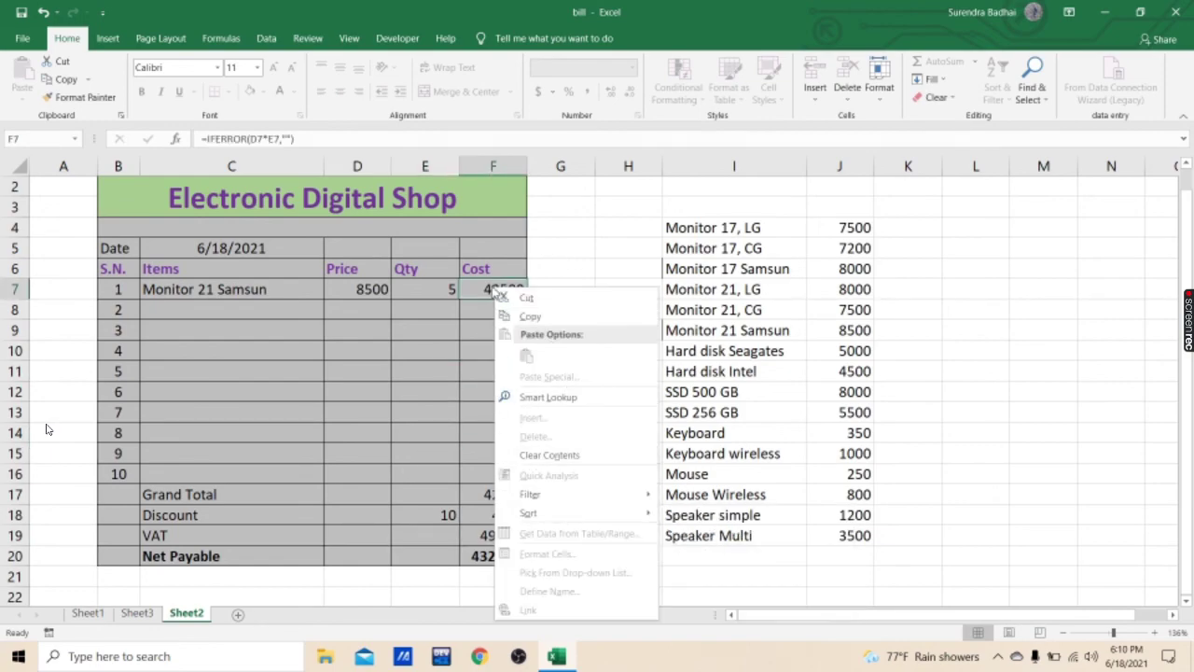
left_click(479, 291)
double_click(479, 290)
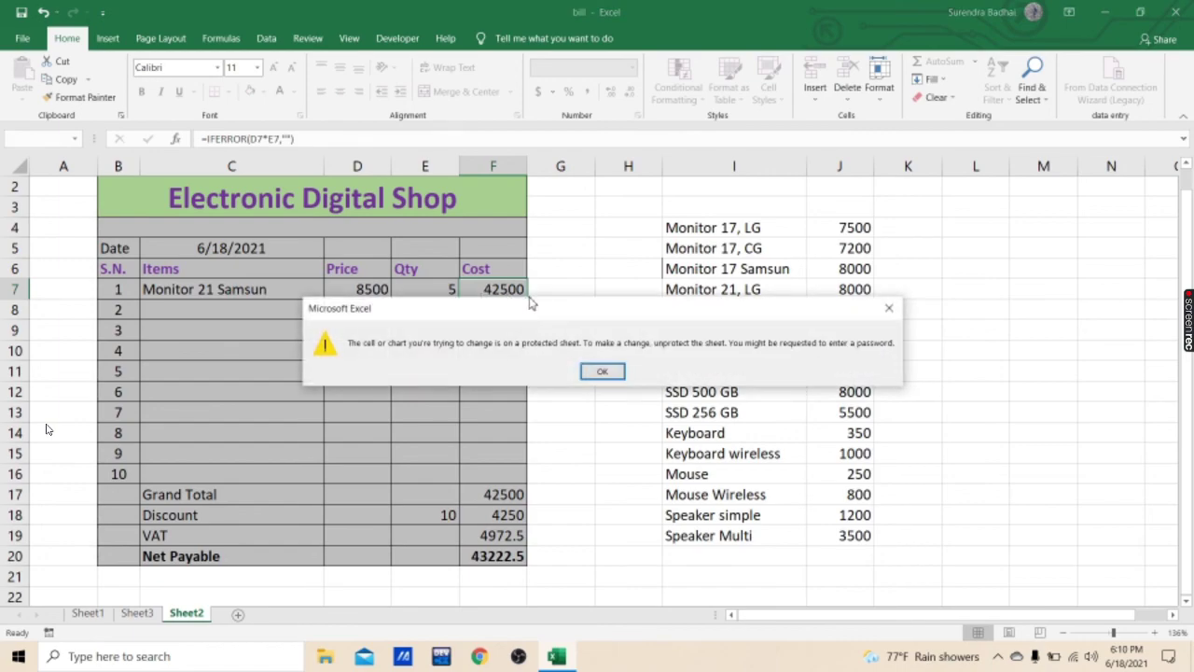
left_click(602, 372)
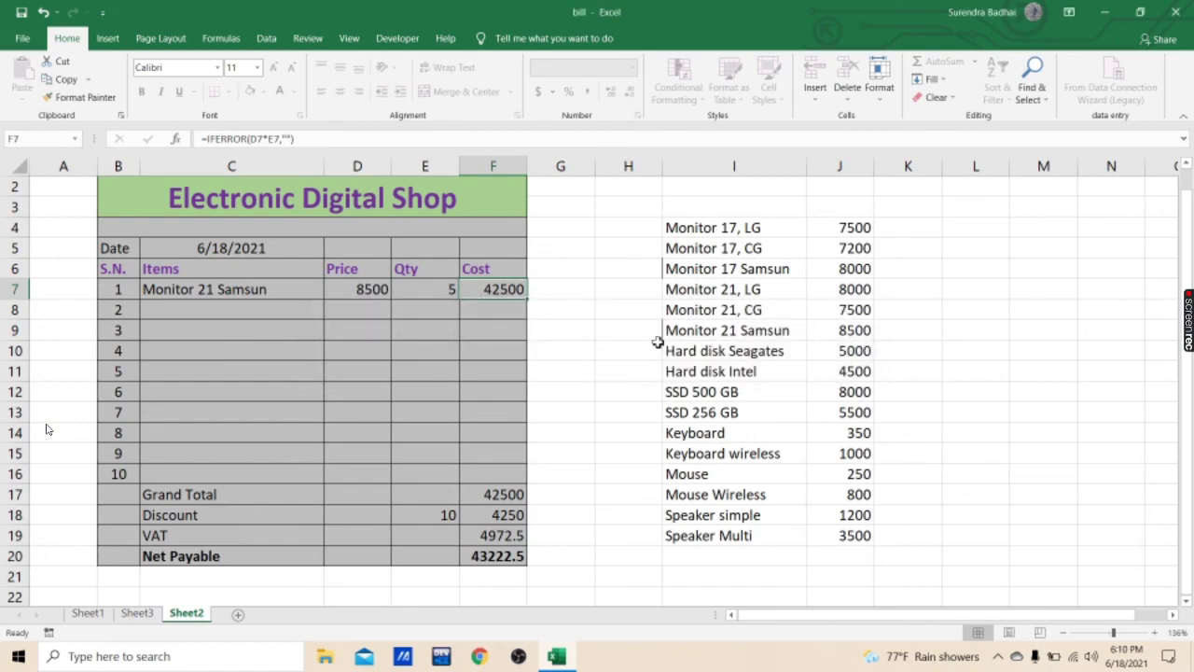